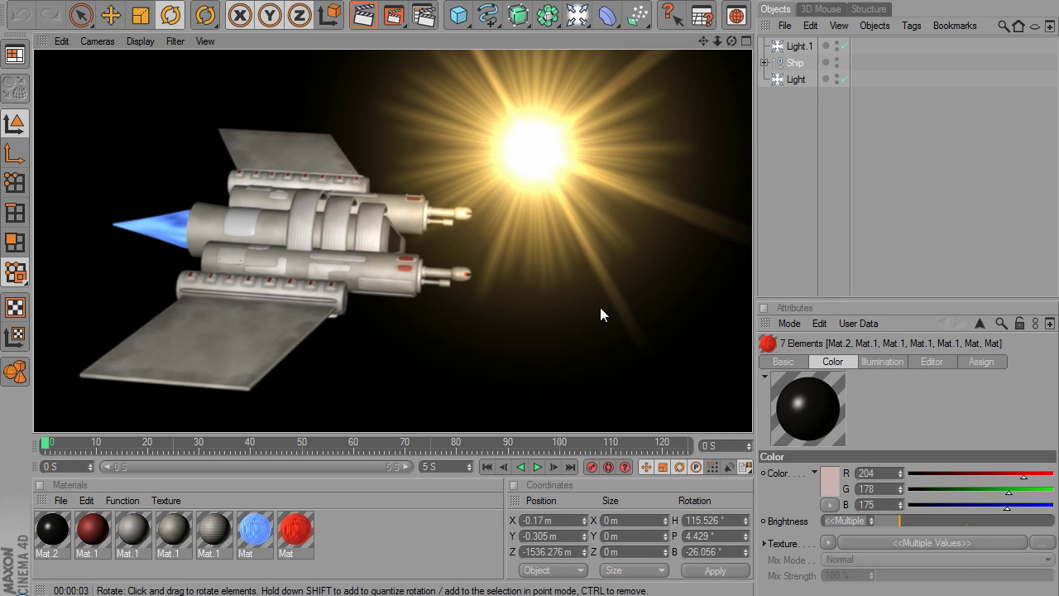
Examine the lens glow settings of the Light object and render the ship scene from different views.
left_click(793, 79)
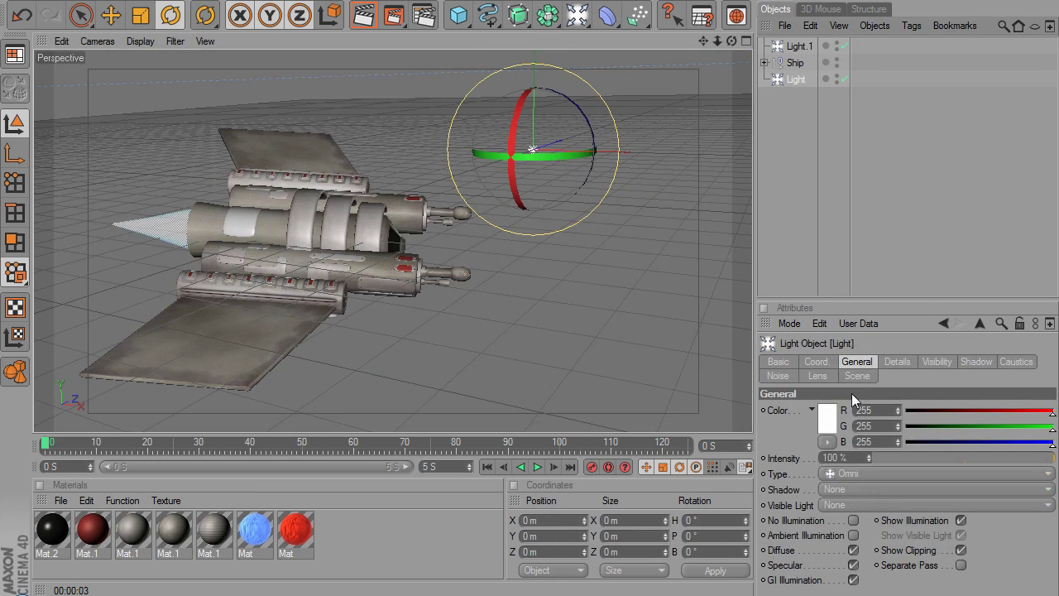
left_click(802, 375)
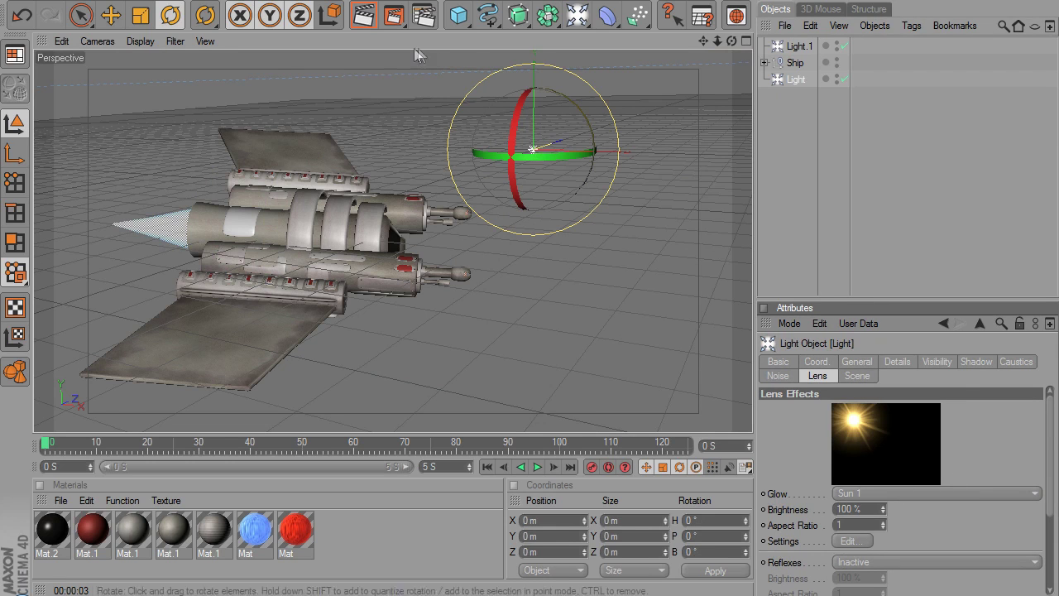
left_click(115, 16)
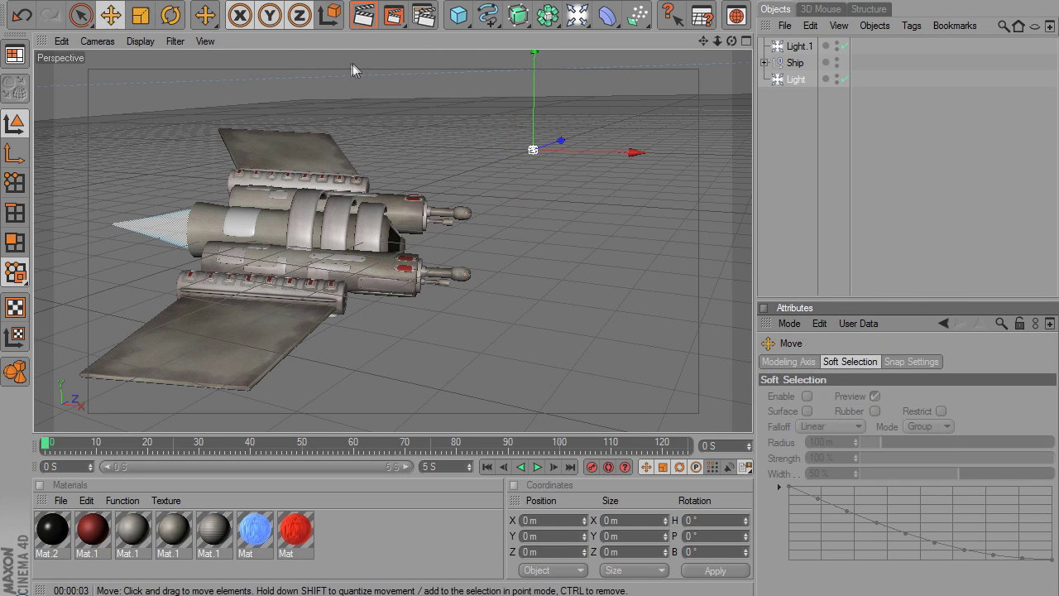
left_click(364, 14)
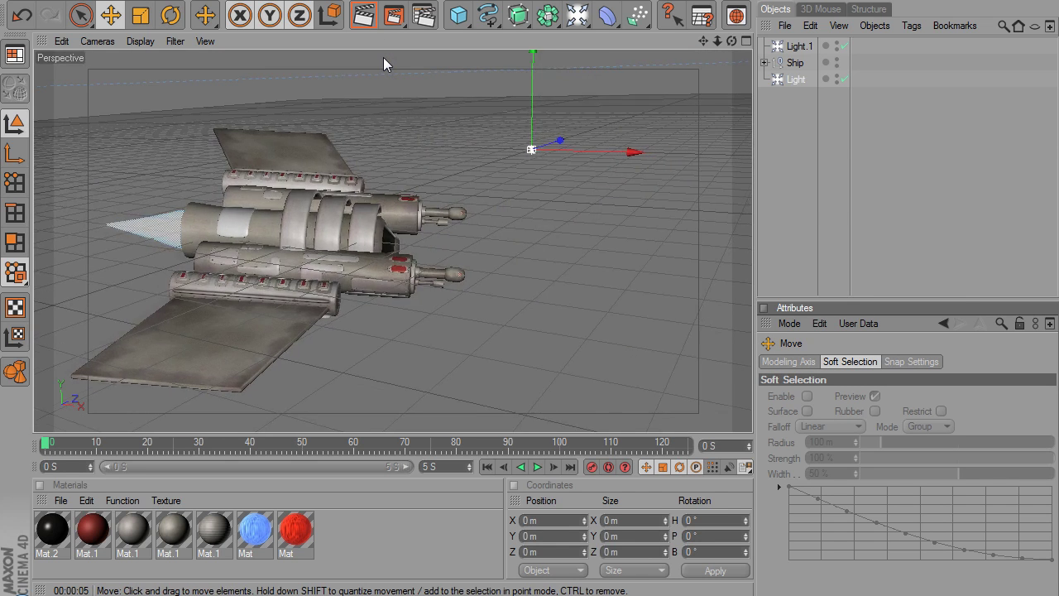
left_click(794, 65)
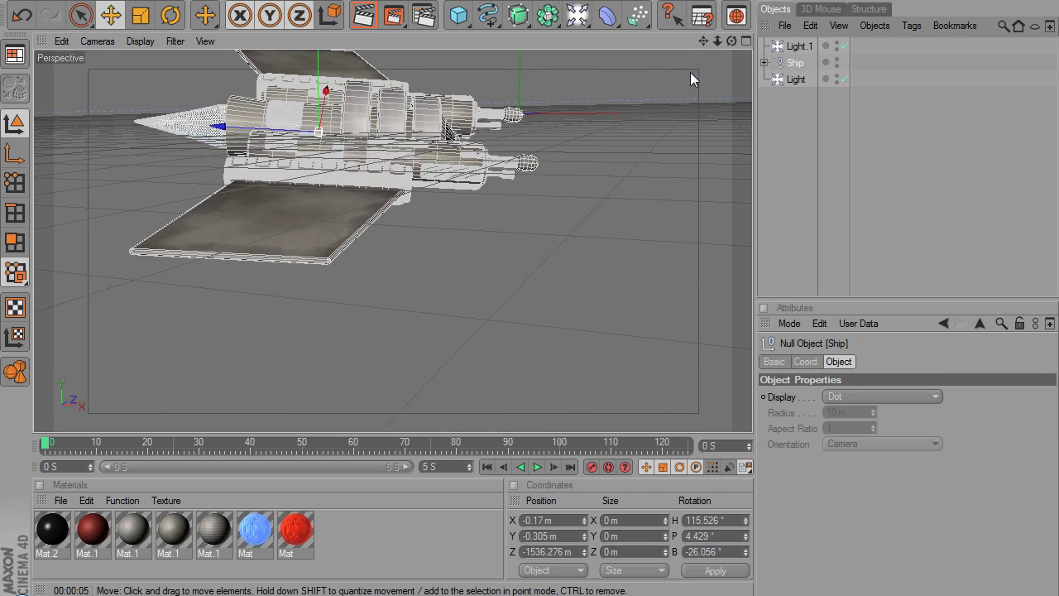
left_click(364, 25)
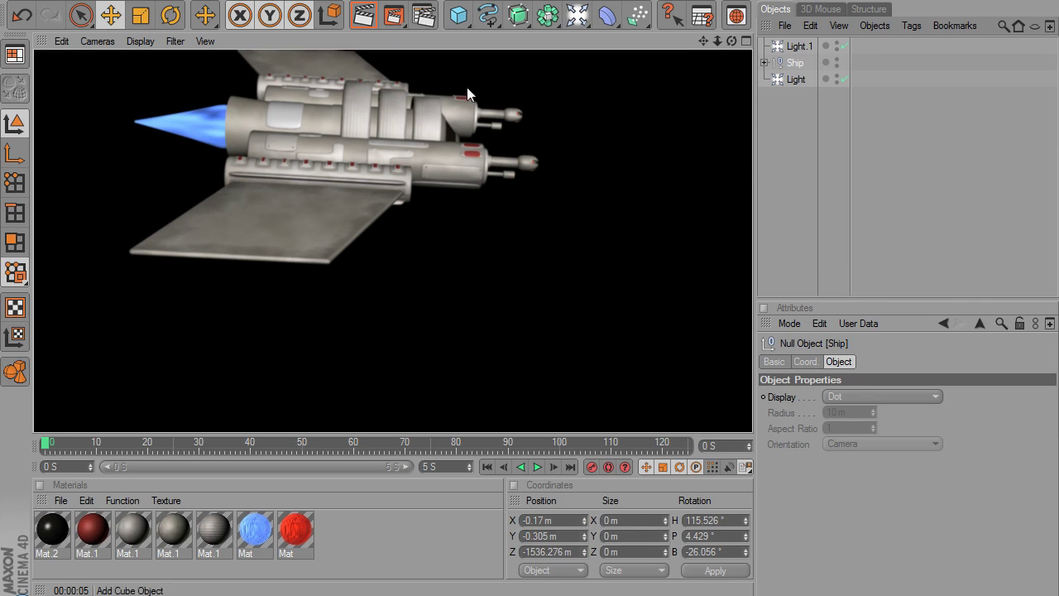
left_click(534, 116)
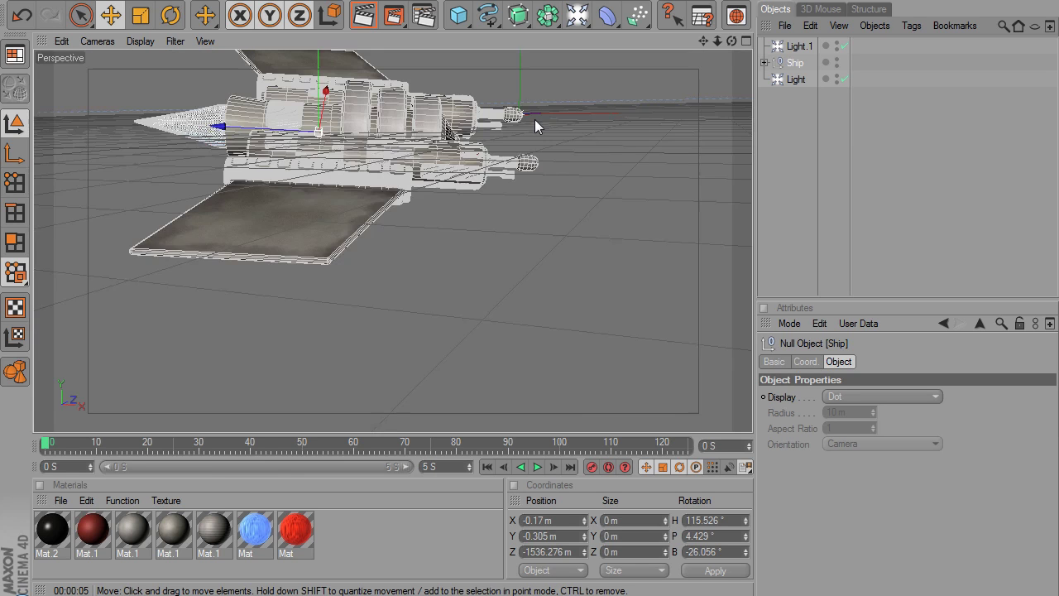
left_click(377, 14)
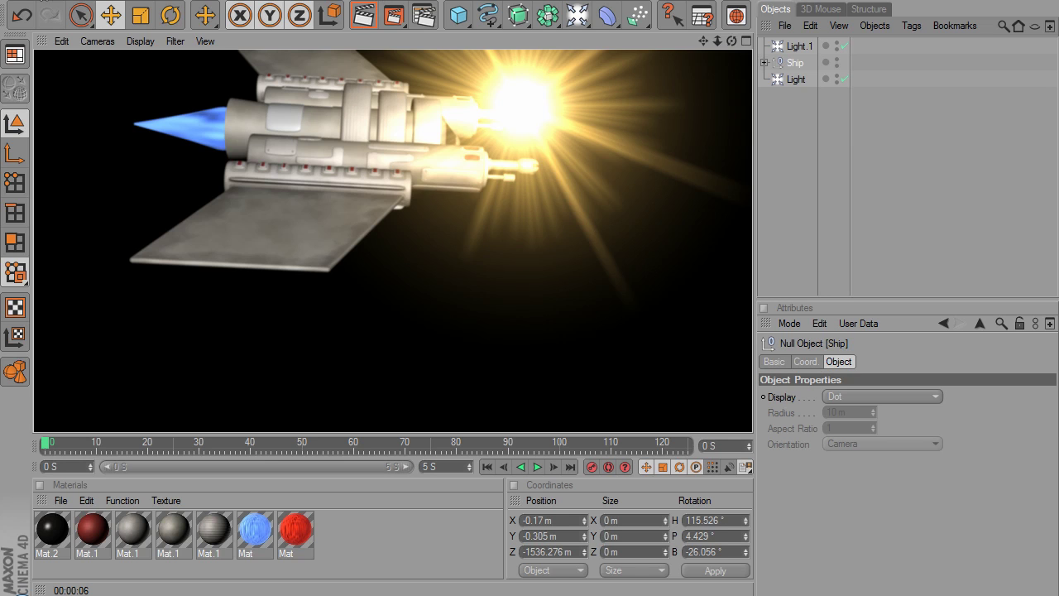
Start a new empty scene and add a light object.
left_click(12, 0)
left_click(28, 9)
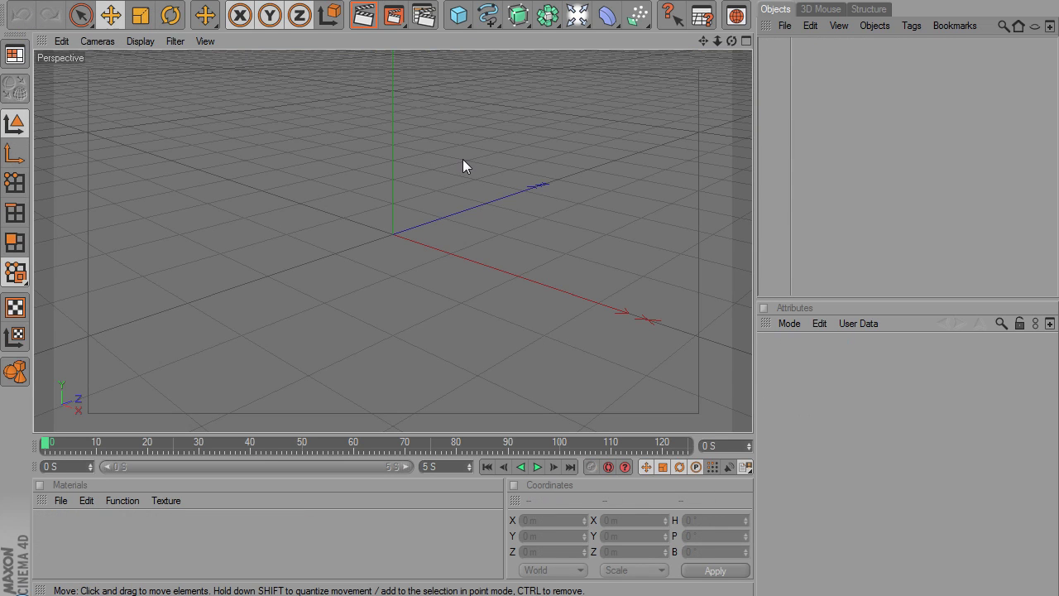
left_click(578, 14)
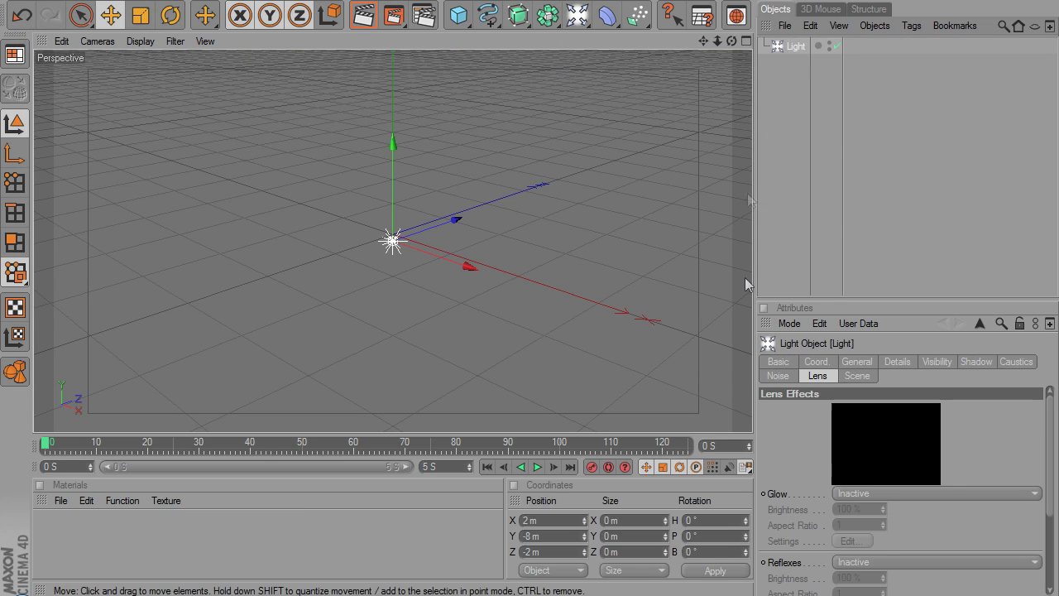
Center the light at the world origin by setting its X, Y and Z positions to 0 m.
left_click(830, 368)
double_click(815, 410)
type("0")
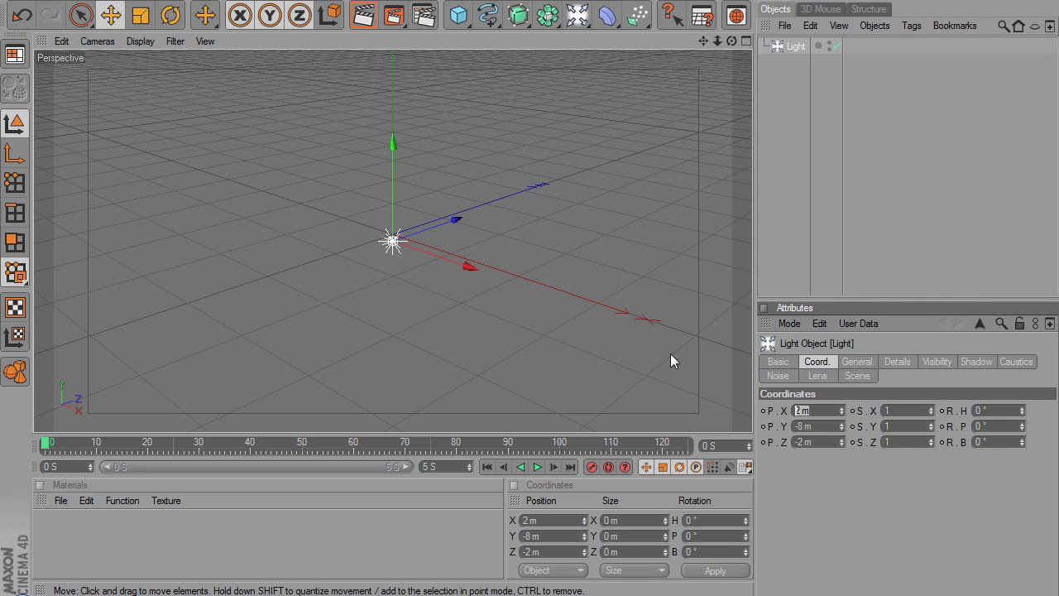
double_click(811, 442)
type("0")
key("Return")
double_click(811, 426)
type("0")
key("Return")
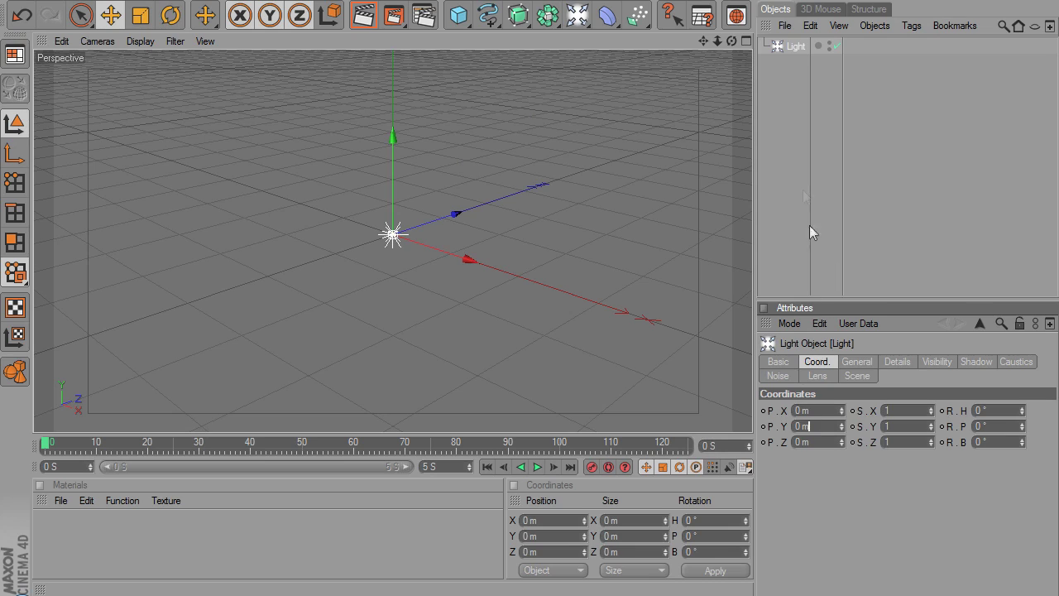
Set the light's Visible Light option to Visible and render the view.
left_click(795, 48)
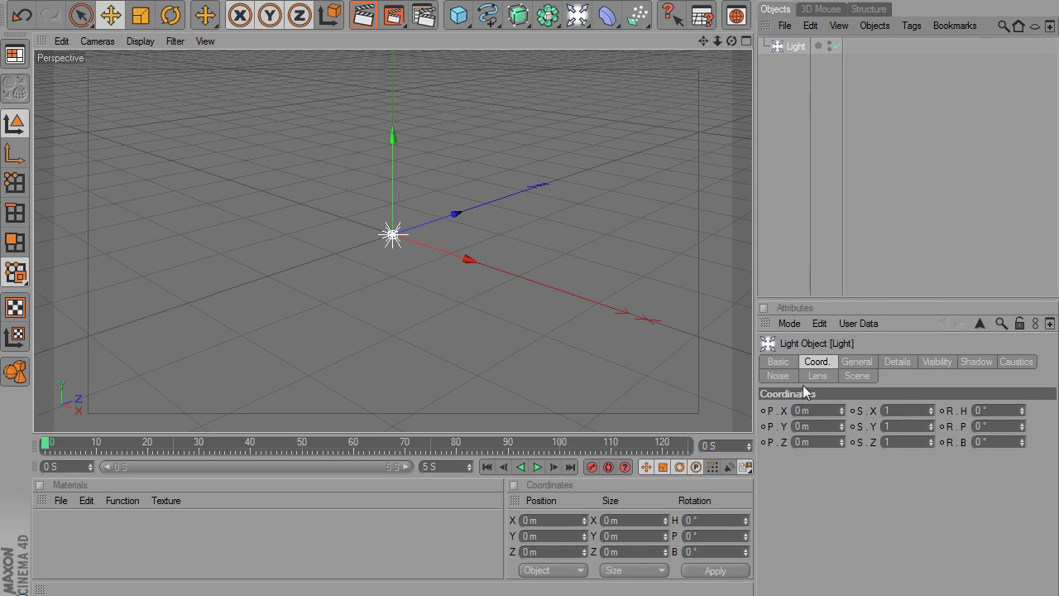
left_click(861, 366)
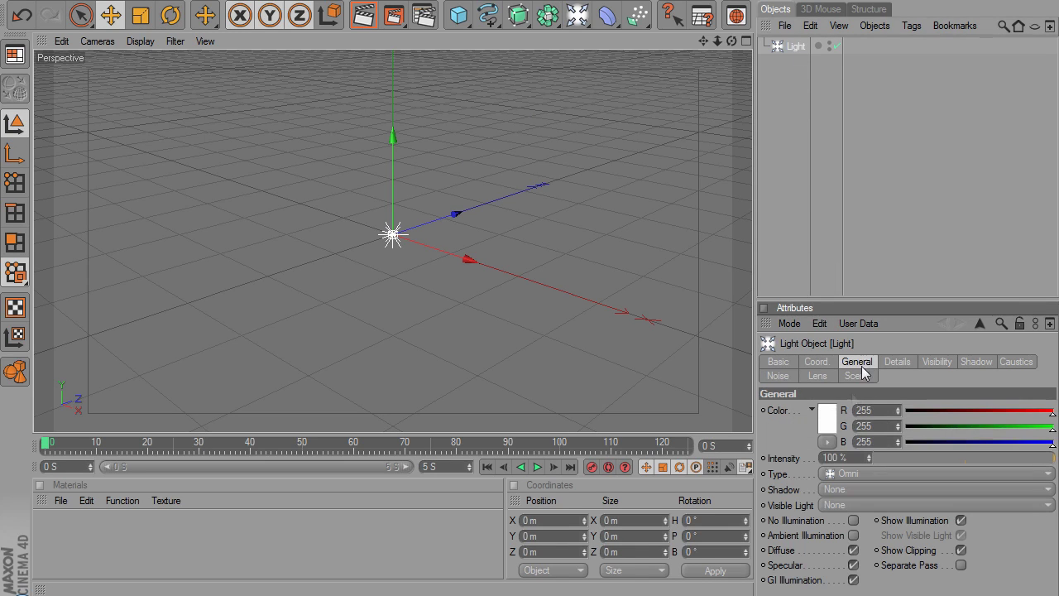
left_click(843, 503)
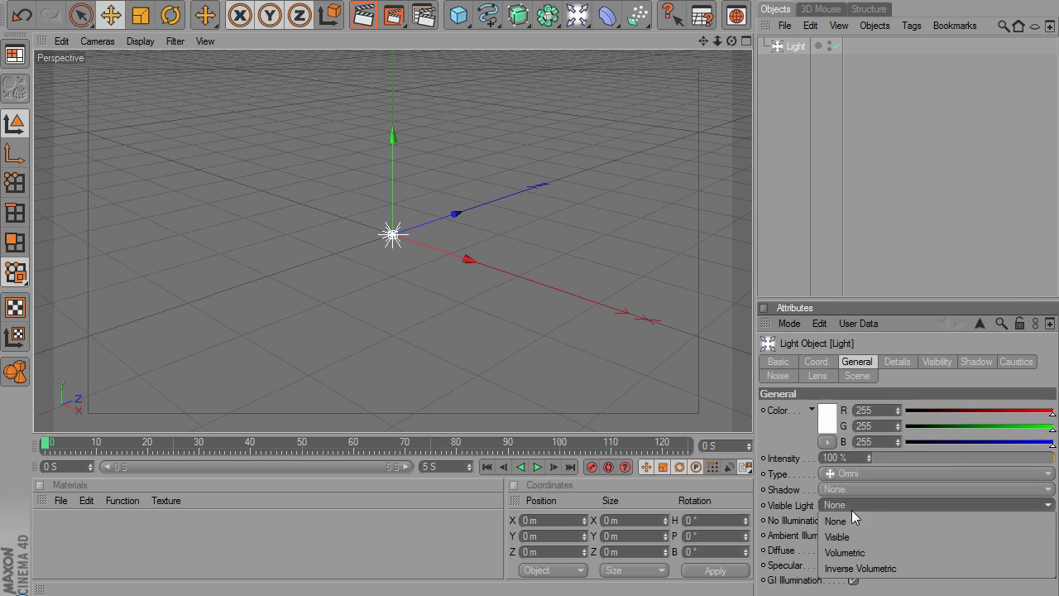
left_click(893, 538)
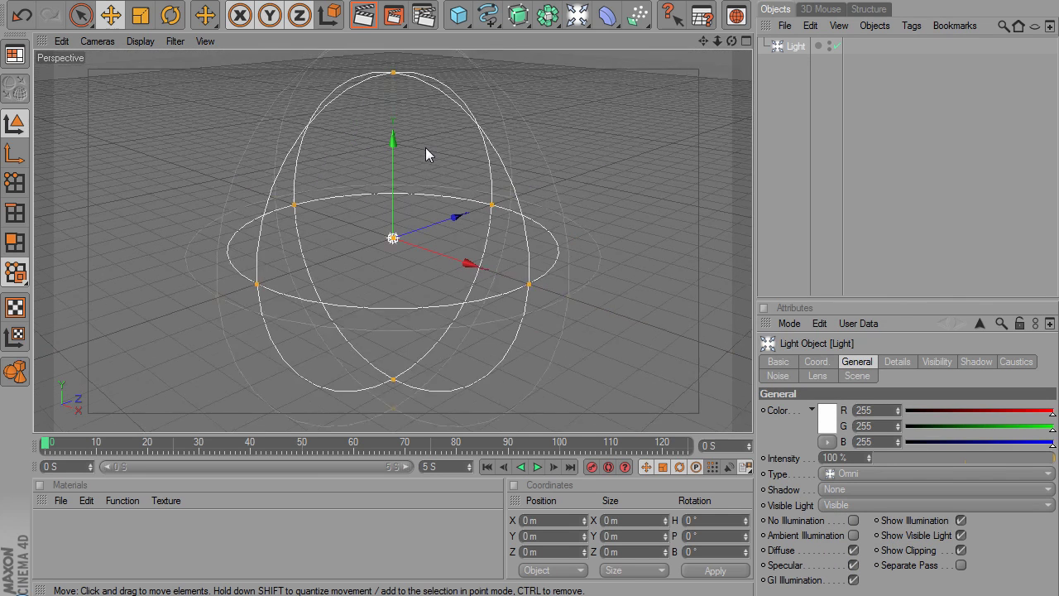
left_click(364, 14)
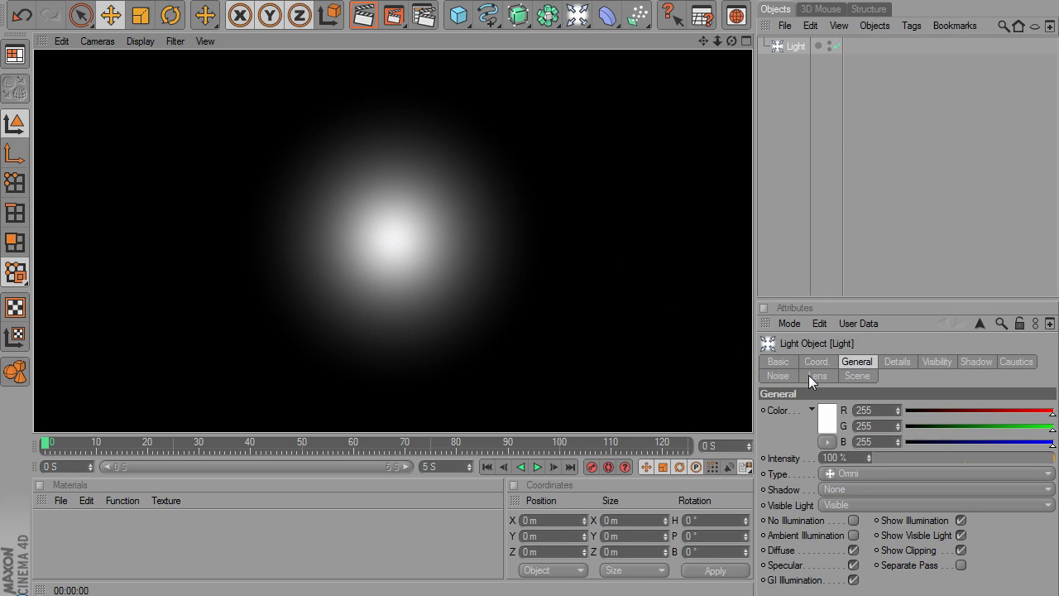
Apply Visibility noise of type Wavy Turbulence to the light and render the view.
left_click(777, 376)
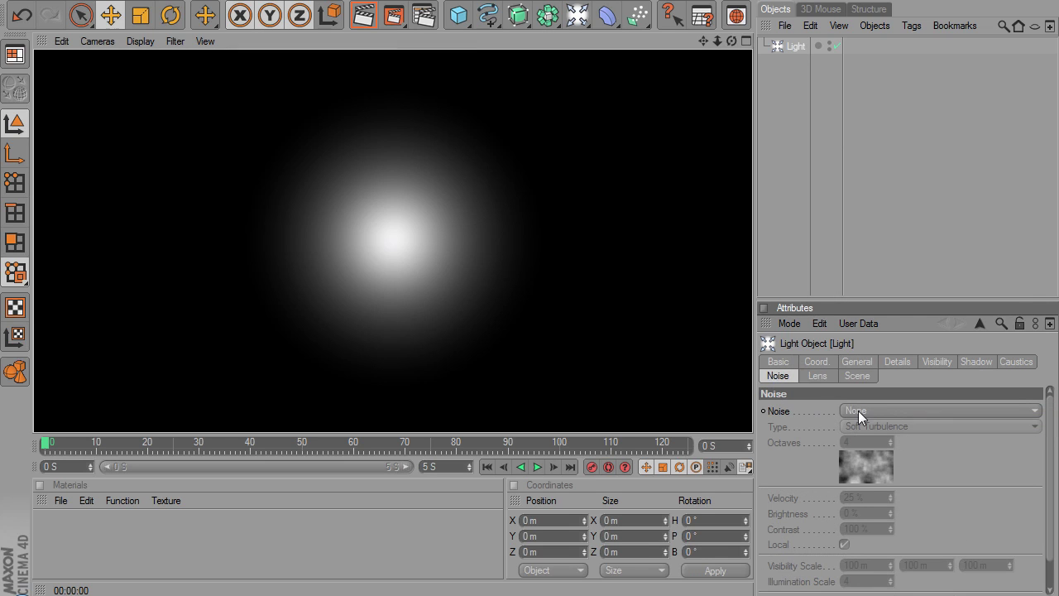
left_click(867, 412)
left_click(870, 456)
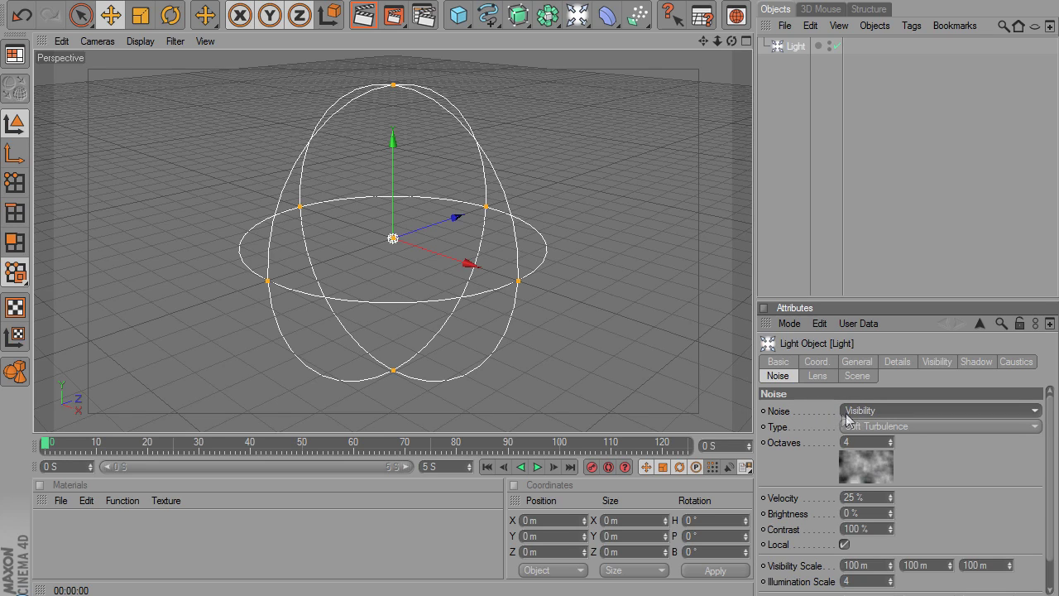
left_click(876, 426)
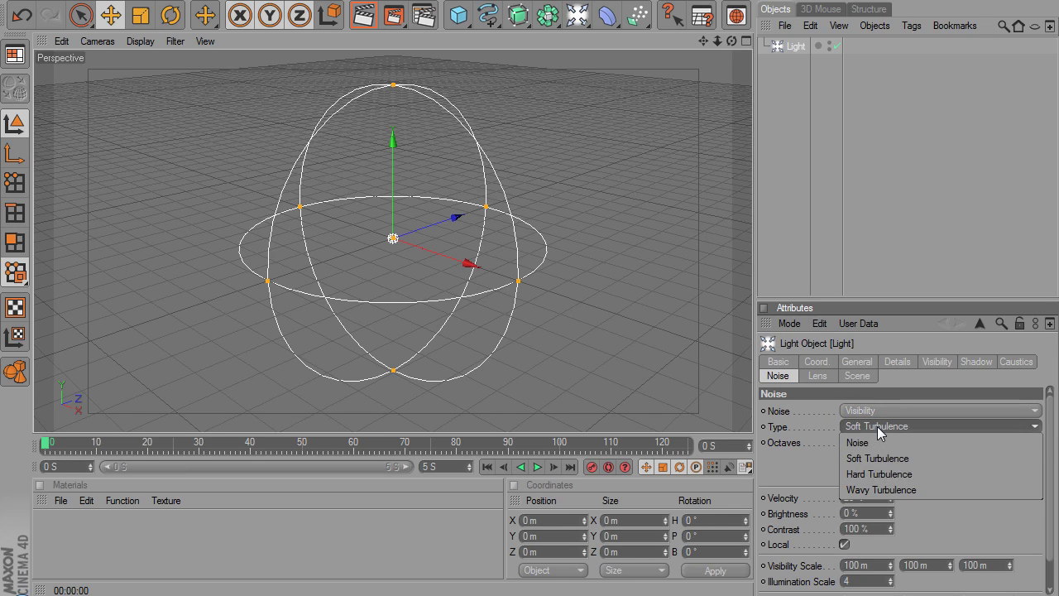
left_click(888, 489)
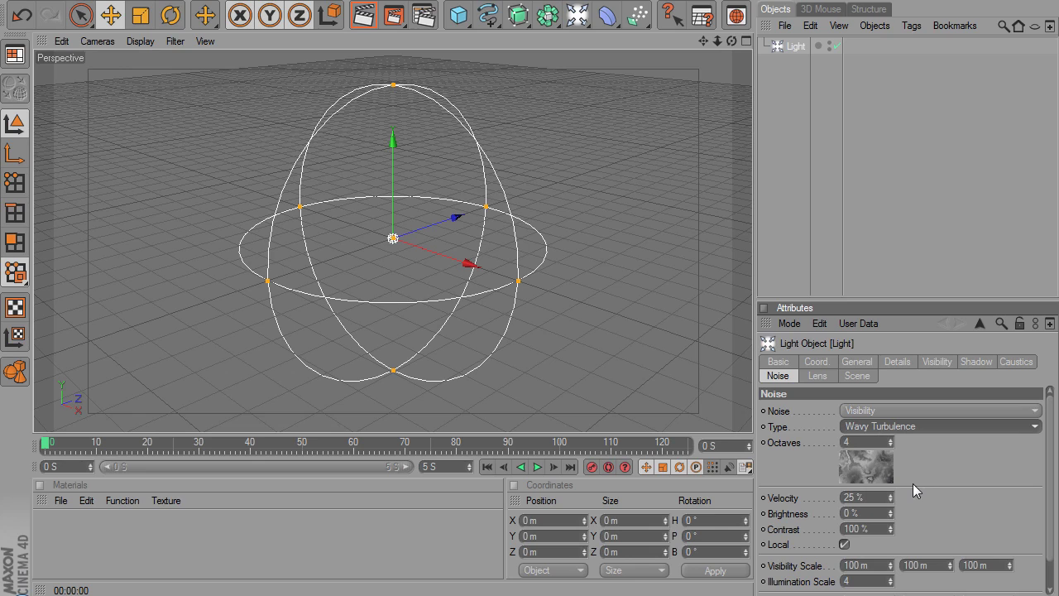
left_click(365, 16)
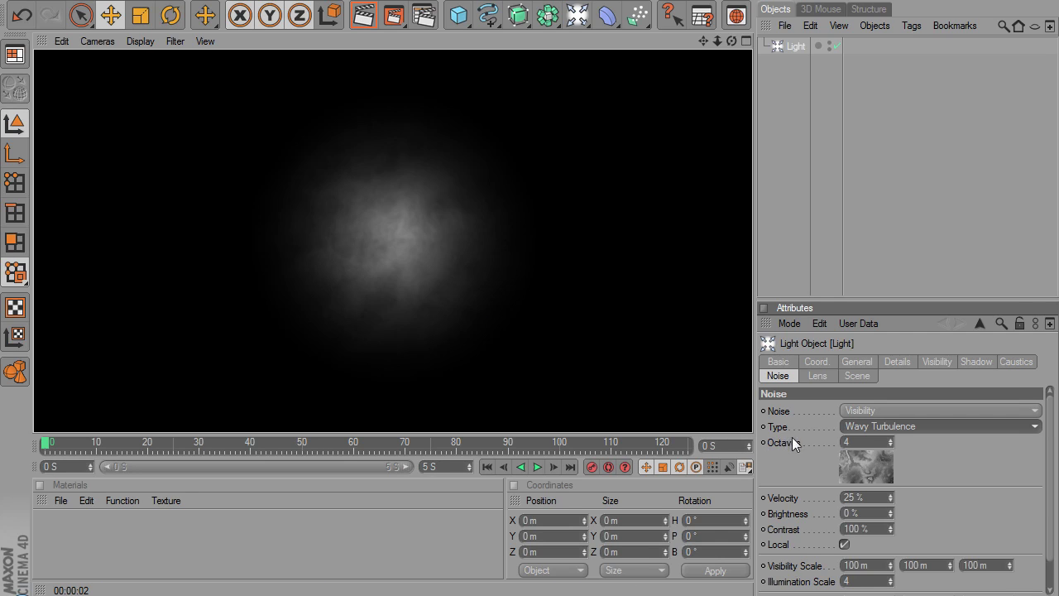
Set the light noise's octaves to 8 and its velocity to 50 %.
left_click(865, 441)
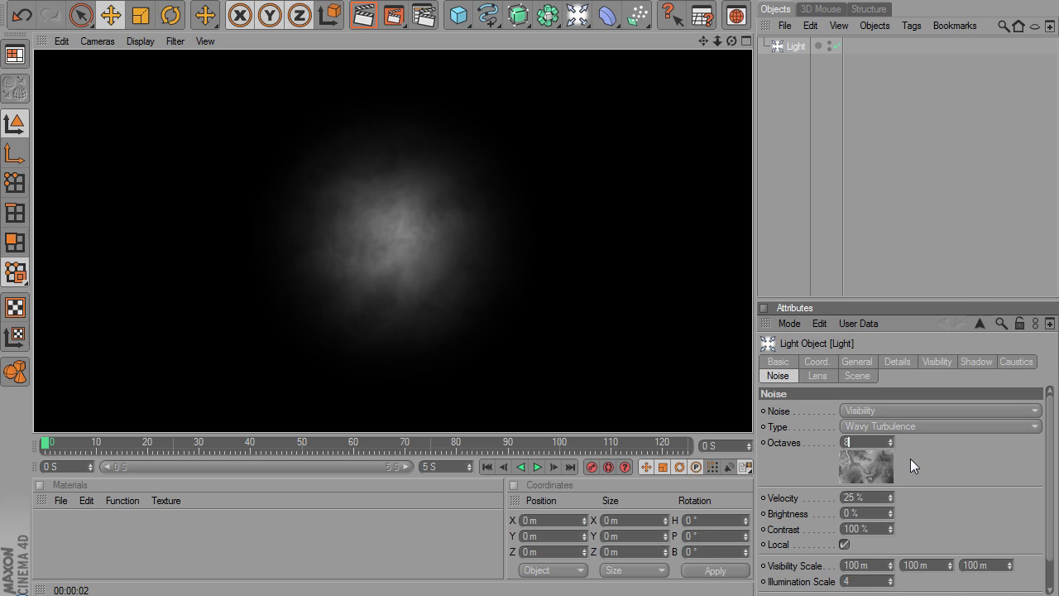
key("Return")
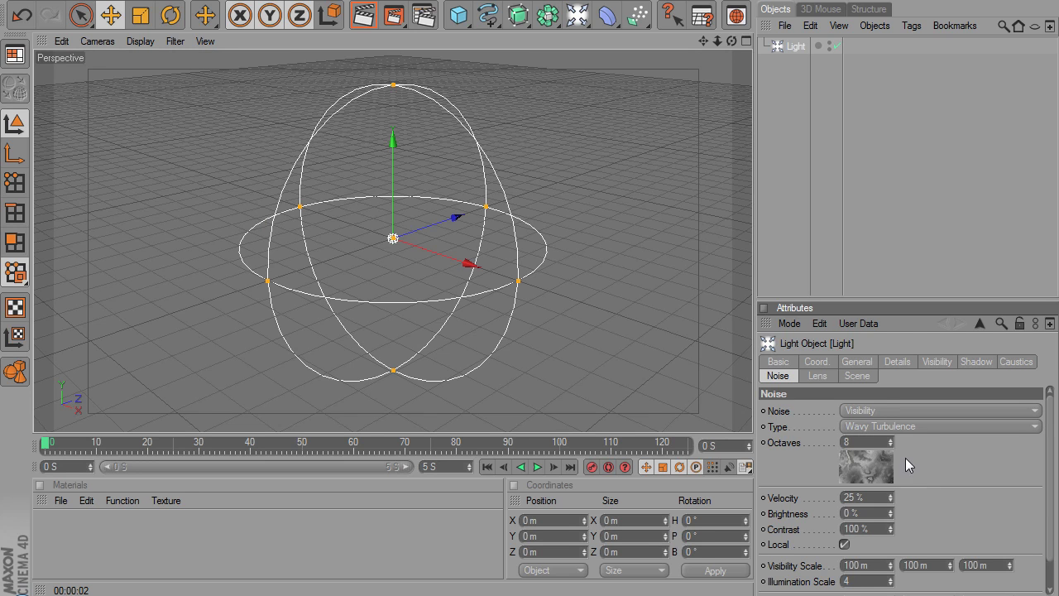
left_click(861, 497)
type("50")
key("Return")
Set the light noise's brightness to -100 % and its contrast to 350 %.
left_click_drag(858, 515, 809, 512)
type("-100")
left_click(862, 530)
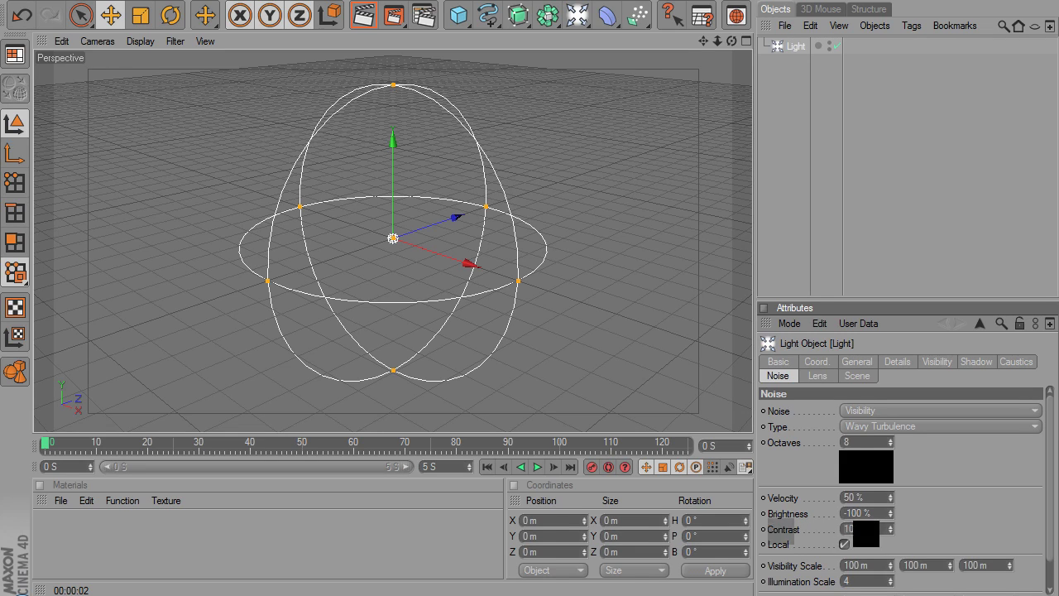
type("350")
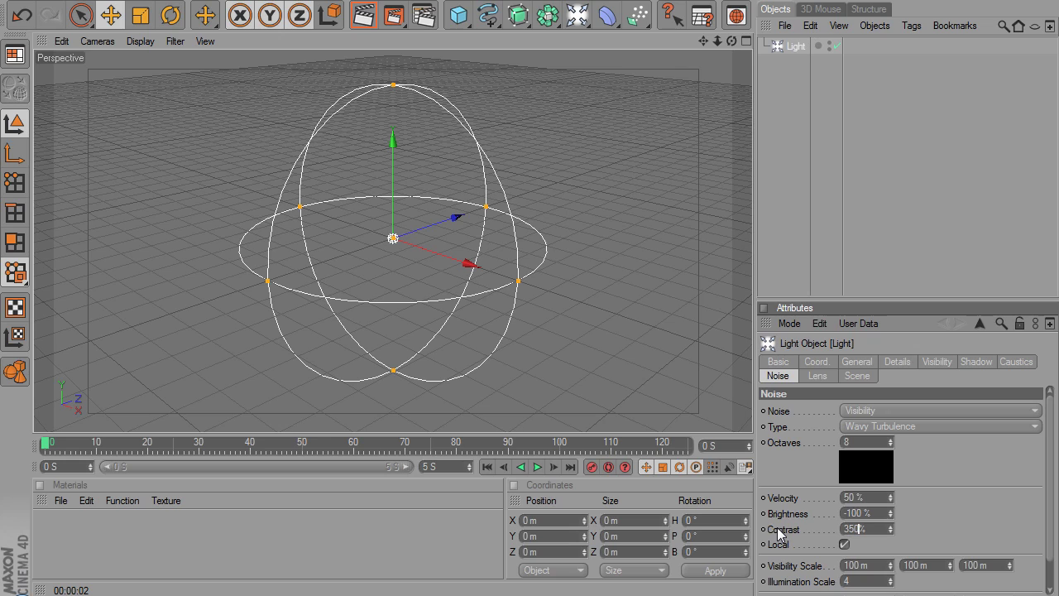
left_click(875, 513)
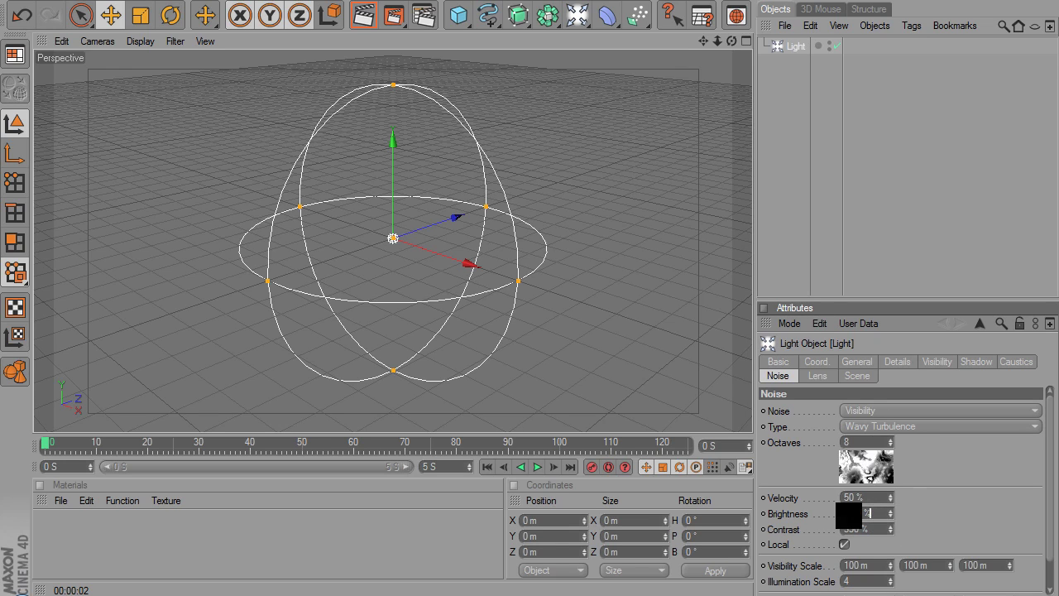
Set the noise's visibility scale to 400 m on all three axes.
scroll(1049, 455, "down", 1)
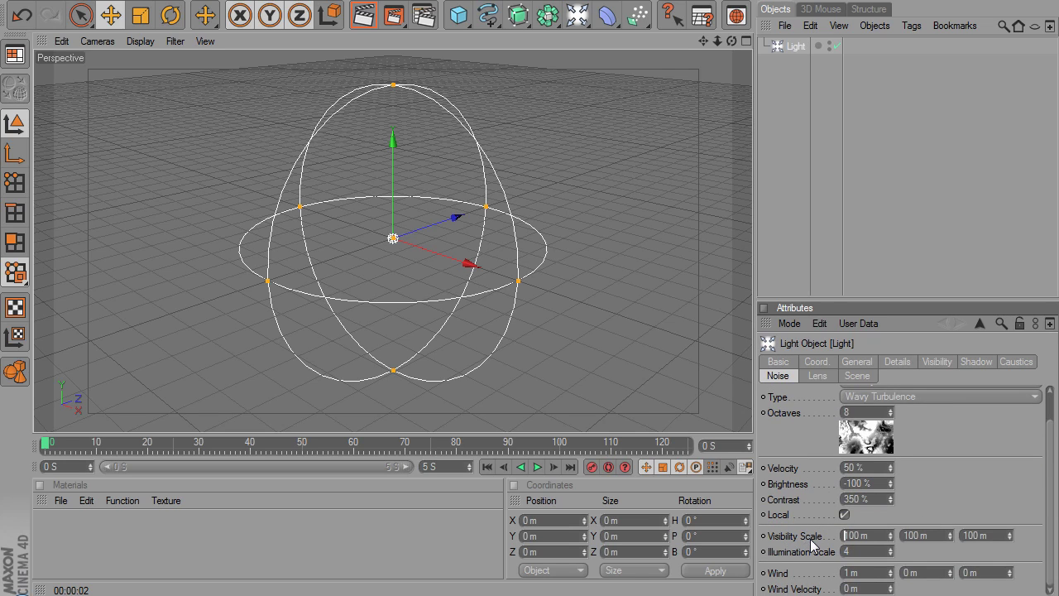
key("Delete")
type("4")
key("Tab")
key("Delete")
type("4")
key("Tab")
key("Delete")
type("4")
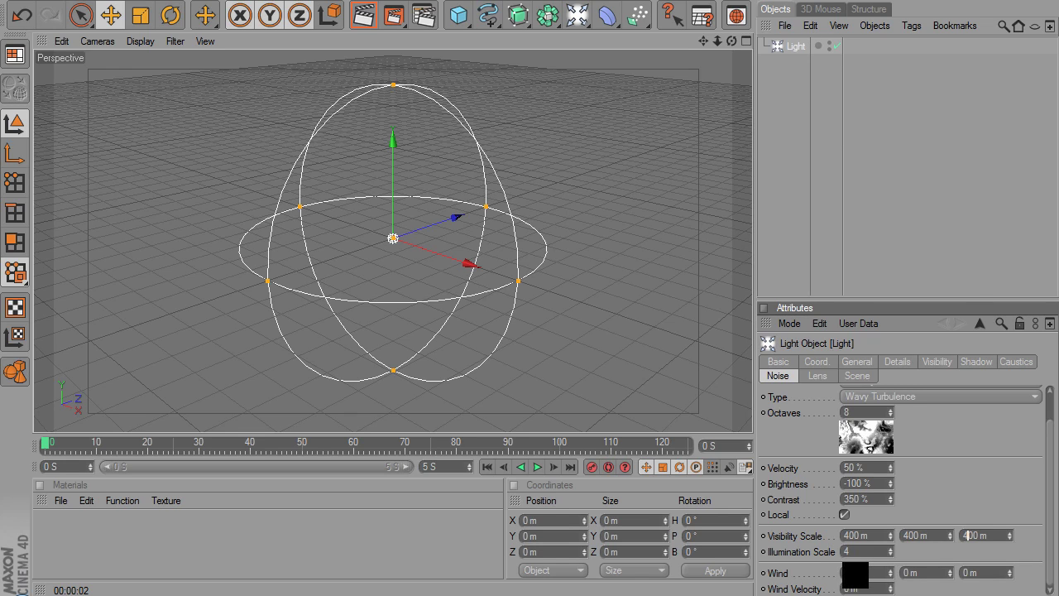
Set the first wind value of the light's noise to 5 m and render the view.
left_click(845, 572)
type("5")
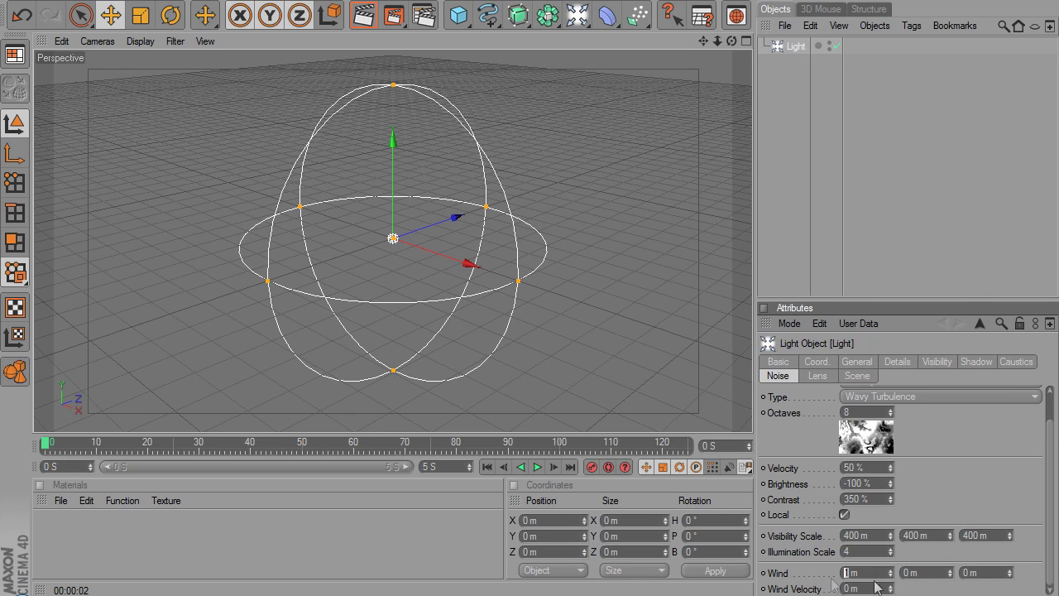
left_click(873, 551)
left_click(365, 23)
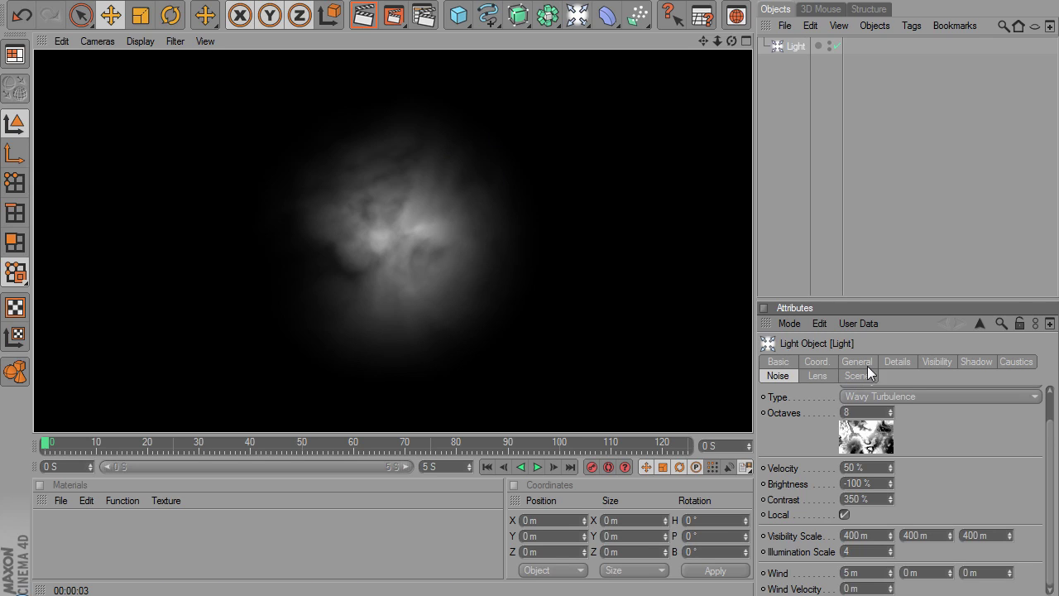
Set the light's visibility inner distance to 450 m and render the view.
left_click(937, 362)
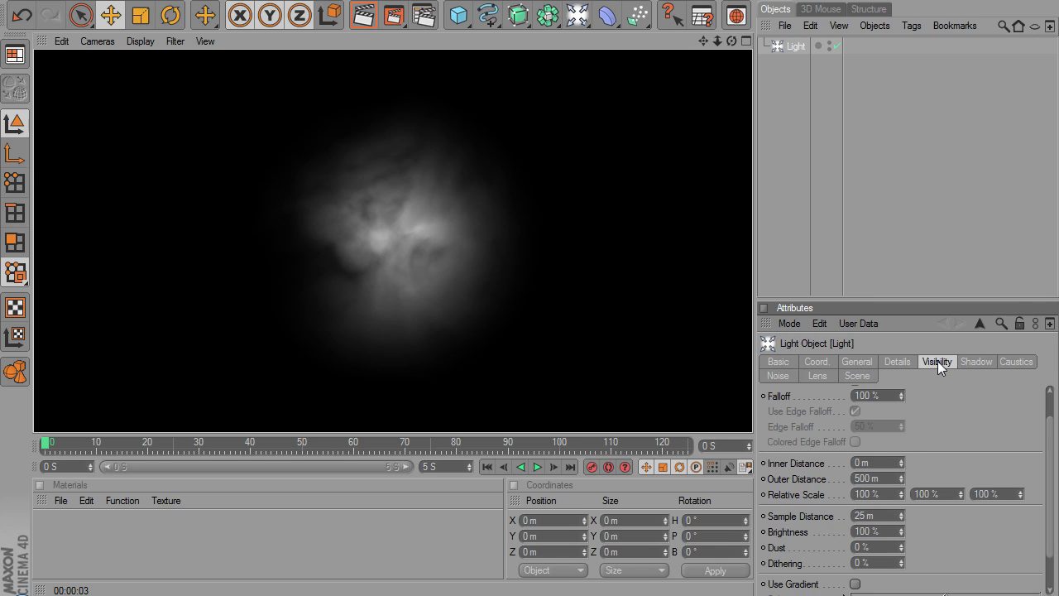
left_click(864, 463)
key("Tab")
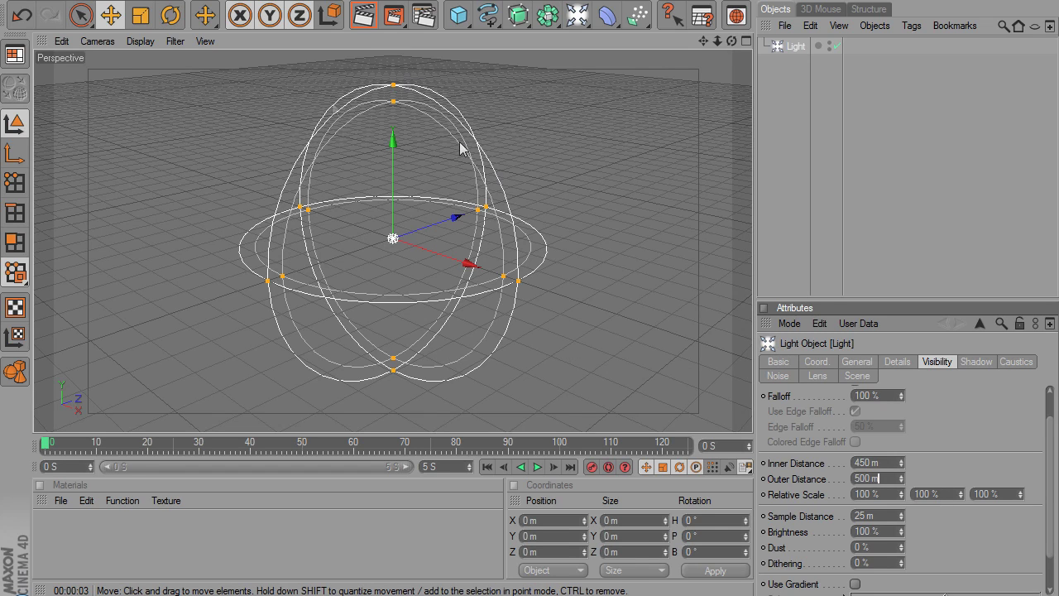
left_click(364, 17)
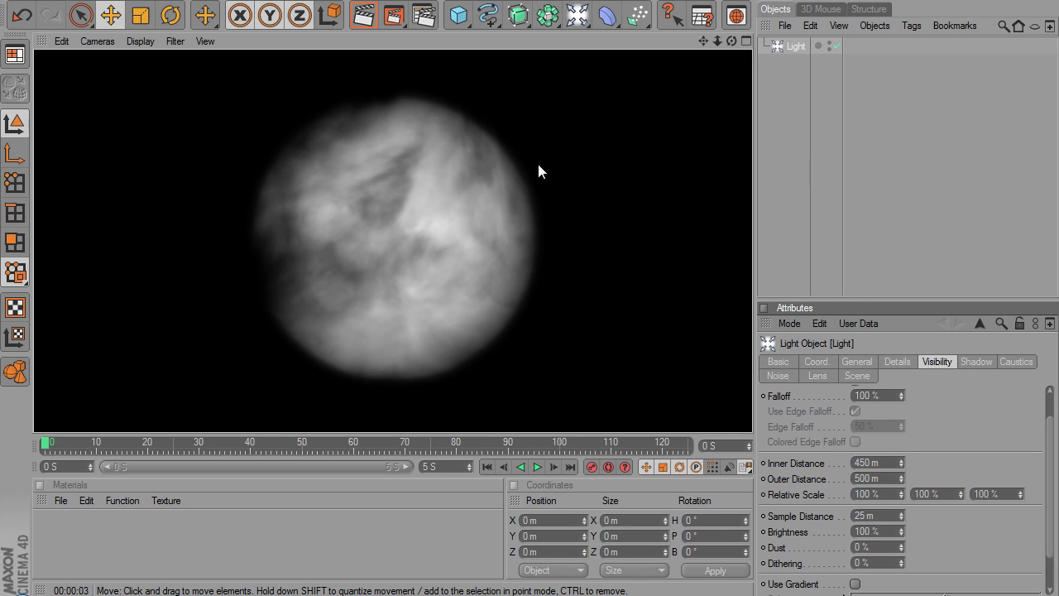
Set the light's colour to orange with RGB values 249, 165, 81.
left_click(857, 361)
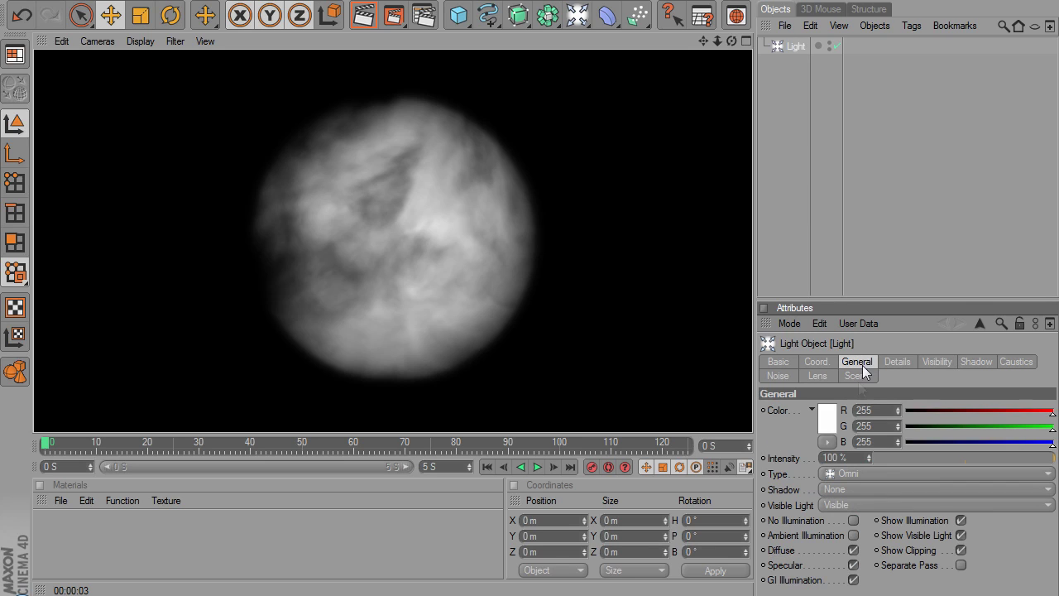
left_click(829, 418)
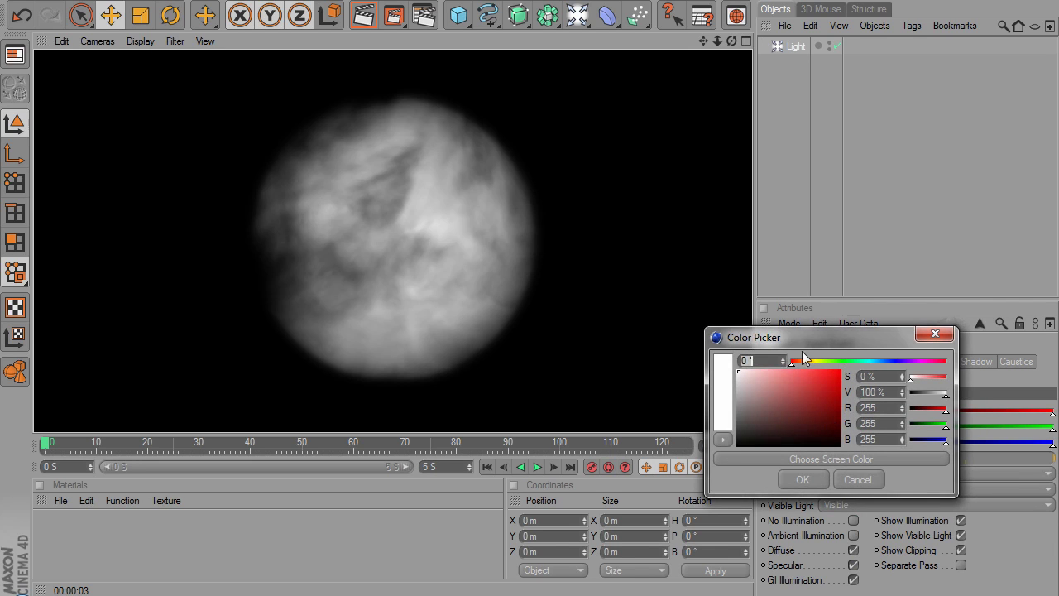
left_click_drag(788, 365, 806, 370)
left_click(807, 374)
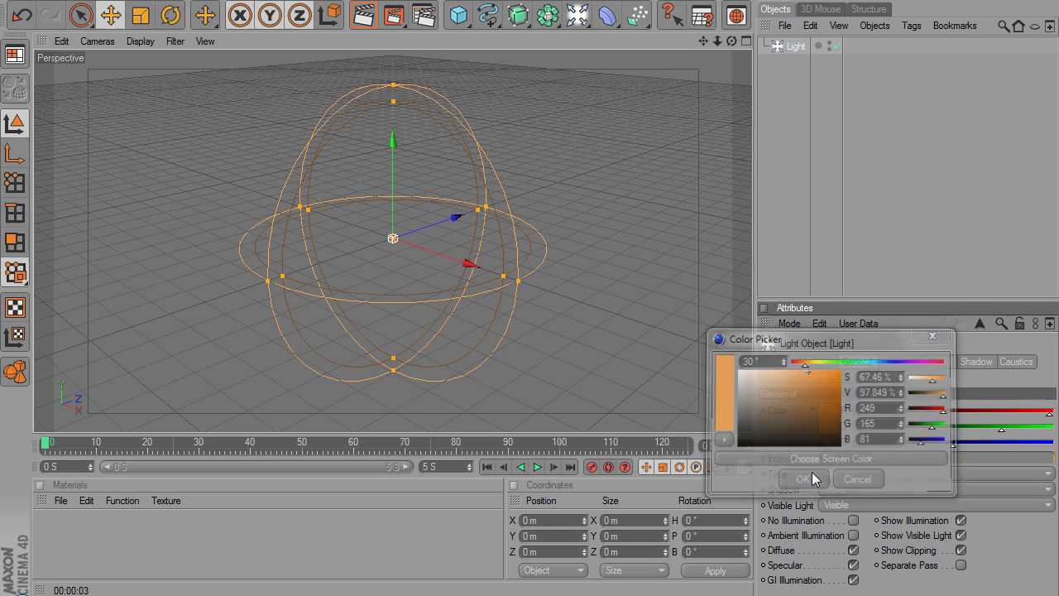
left_click(809, 473)
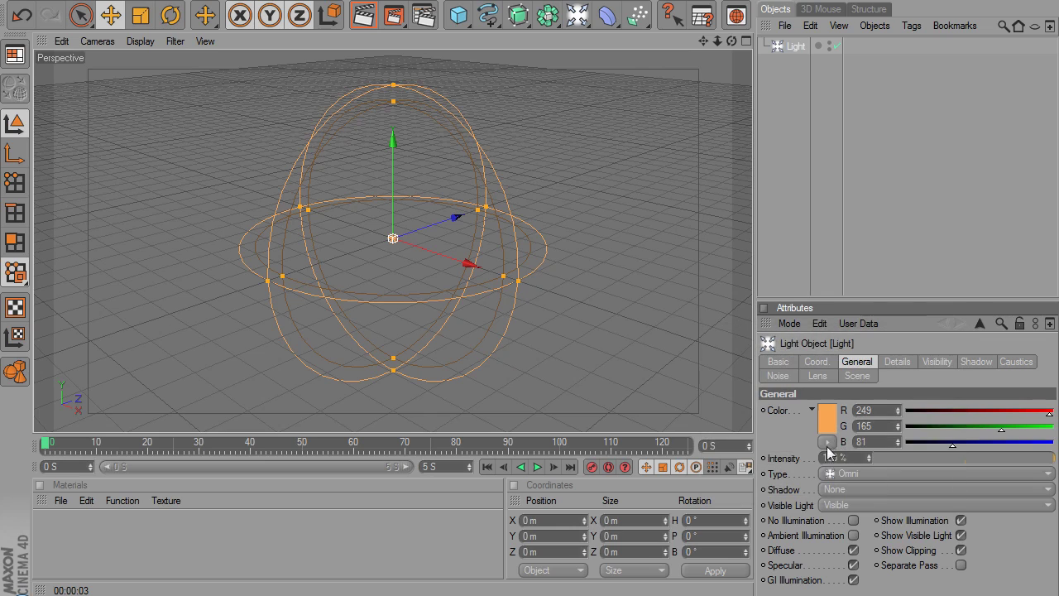
Set the light's intensity to 200 % and render the view.
type("2")
key("Return")
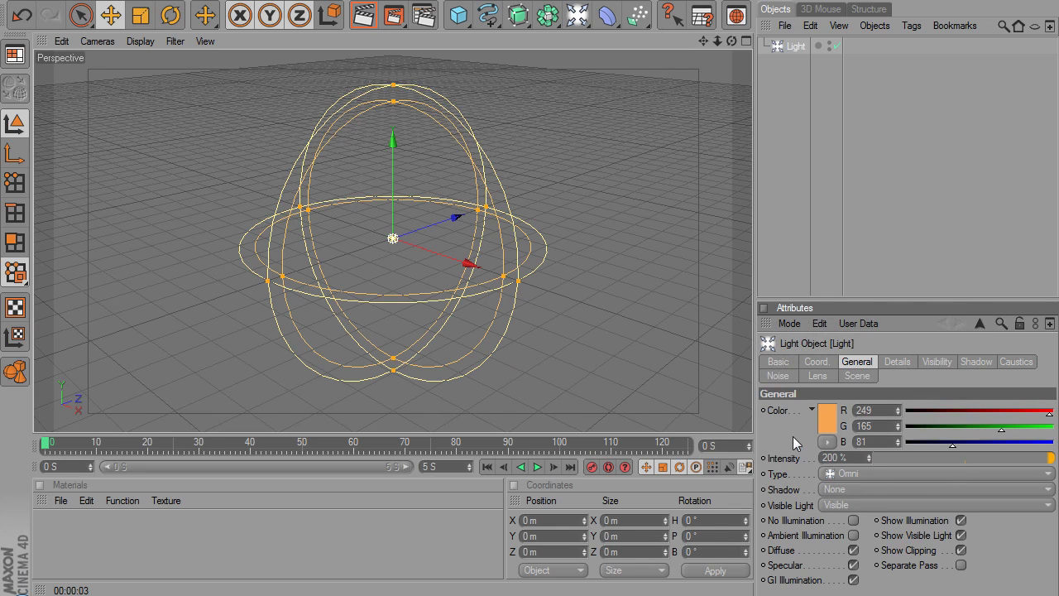
left_click(364, 15)
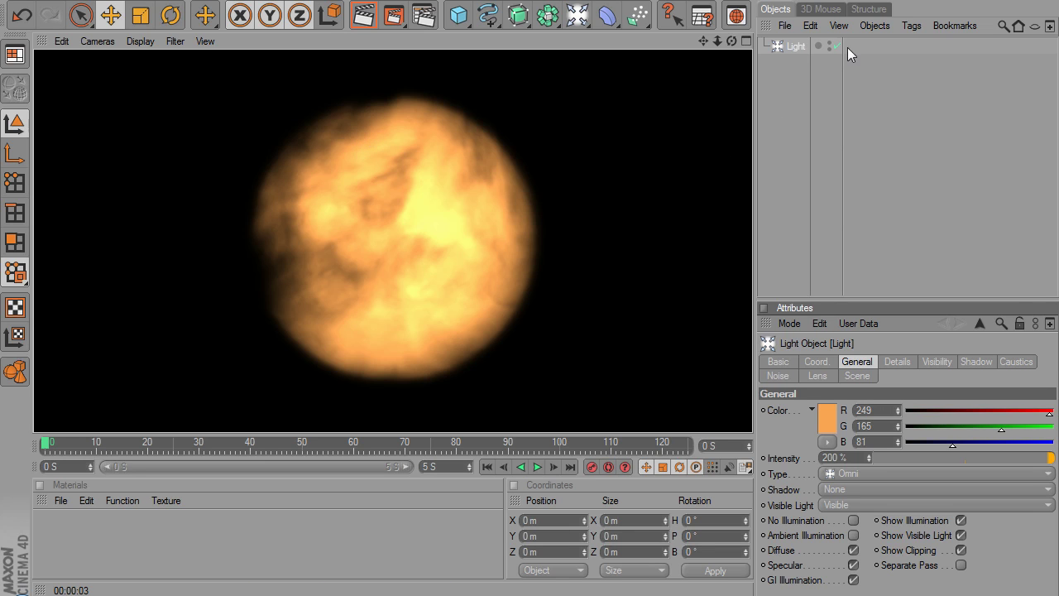
Rename the light as Body.
double_click(796, 47)
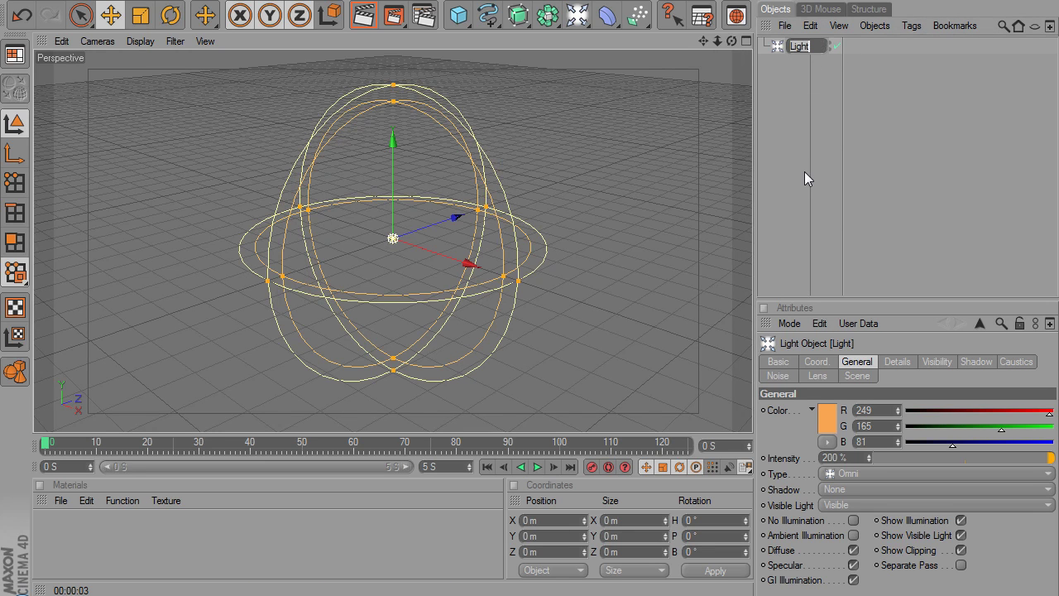
type("Body")
key("Return")
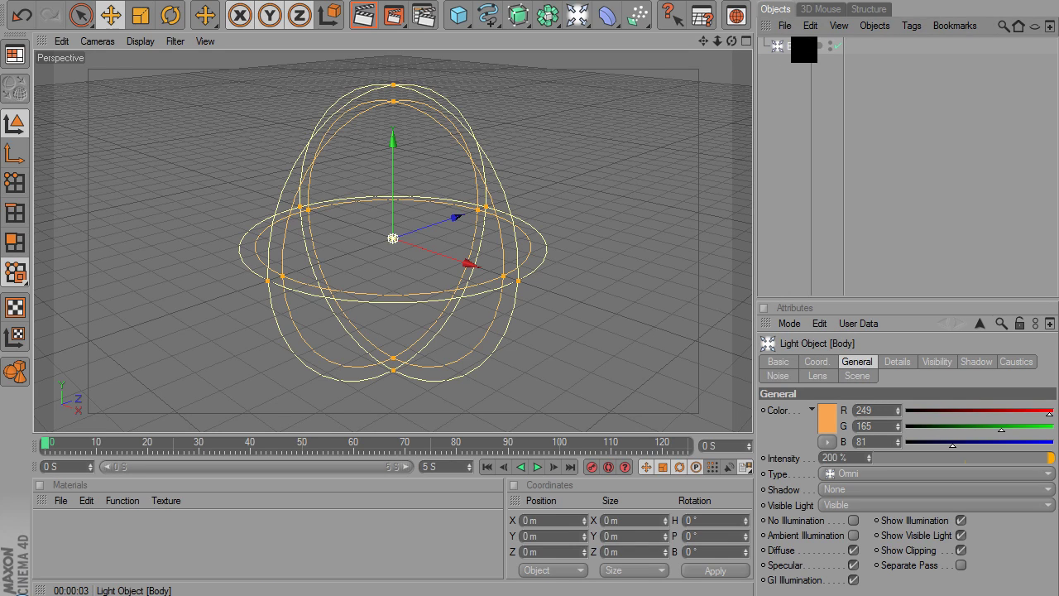
Duplicate the Body light and rename the copy as Halo.
left_click_drag(803, 46, 799, 38, "ctrl")
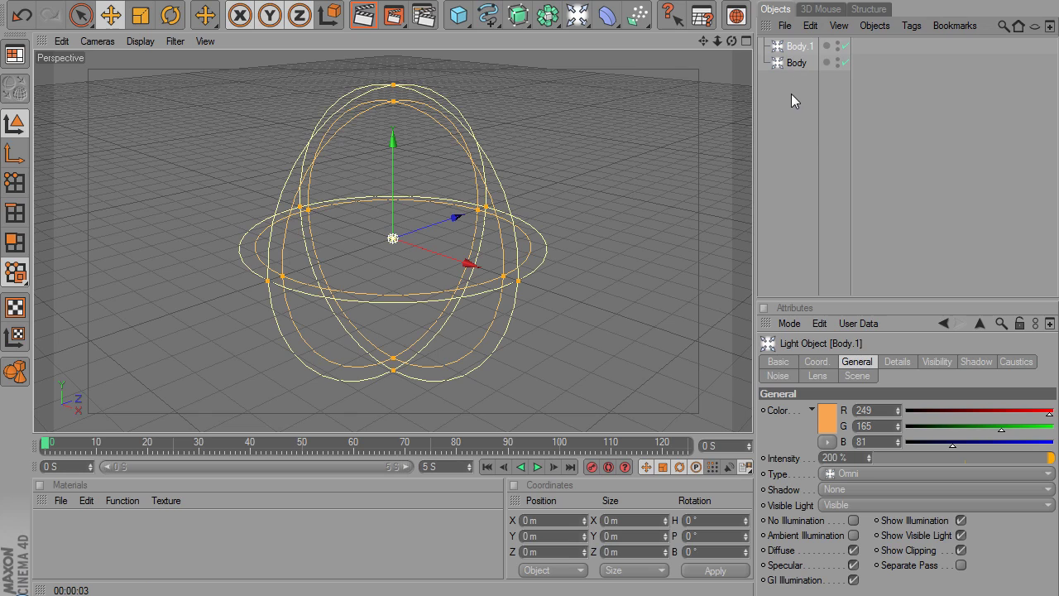
double_click(794, 48)
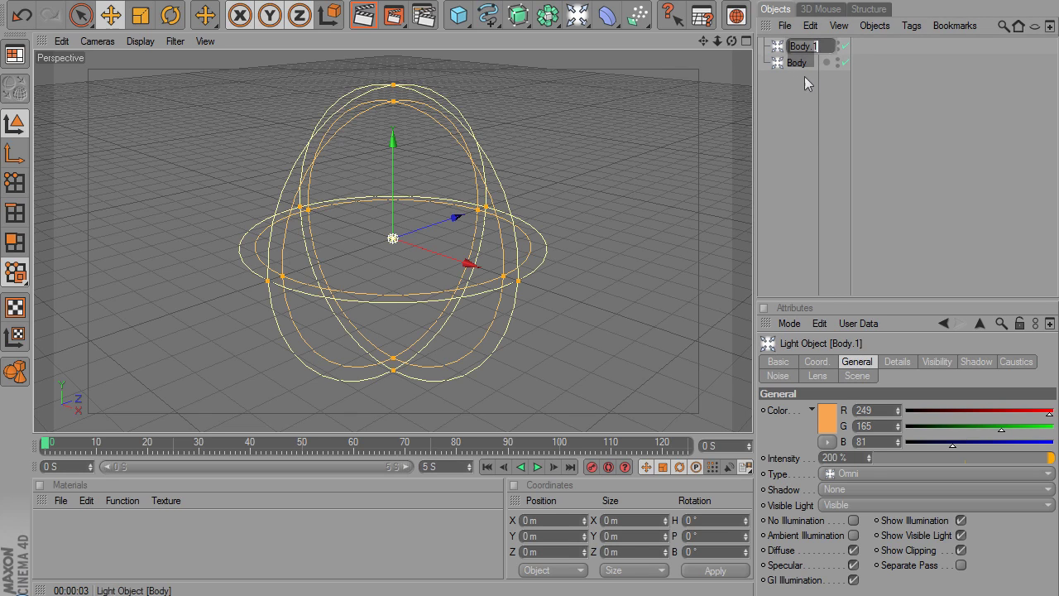
type("Halo")
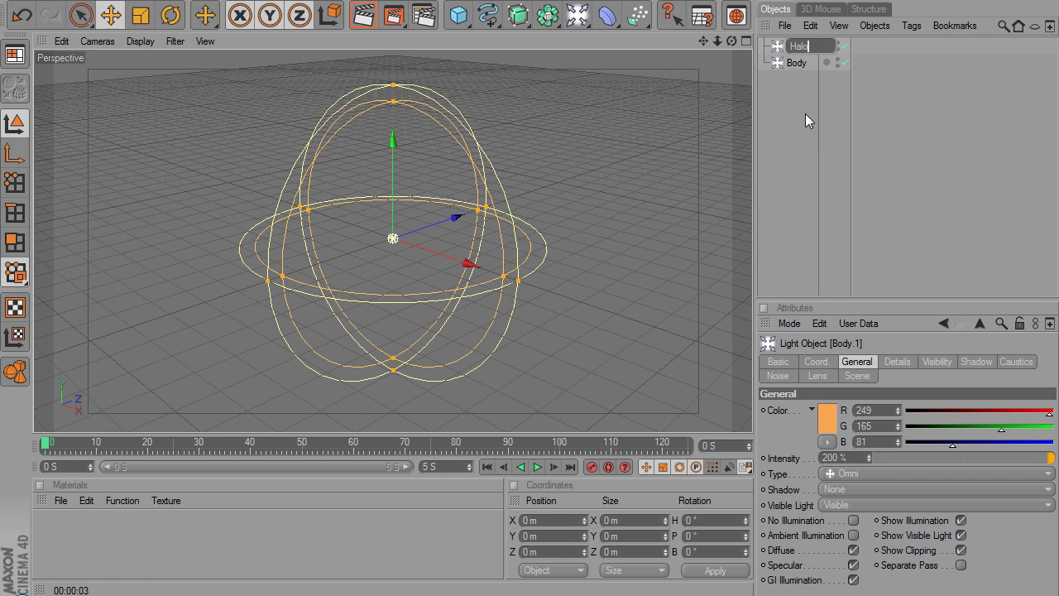
key("Return")
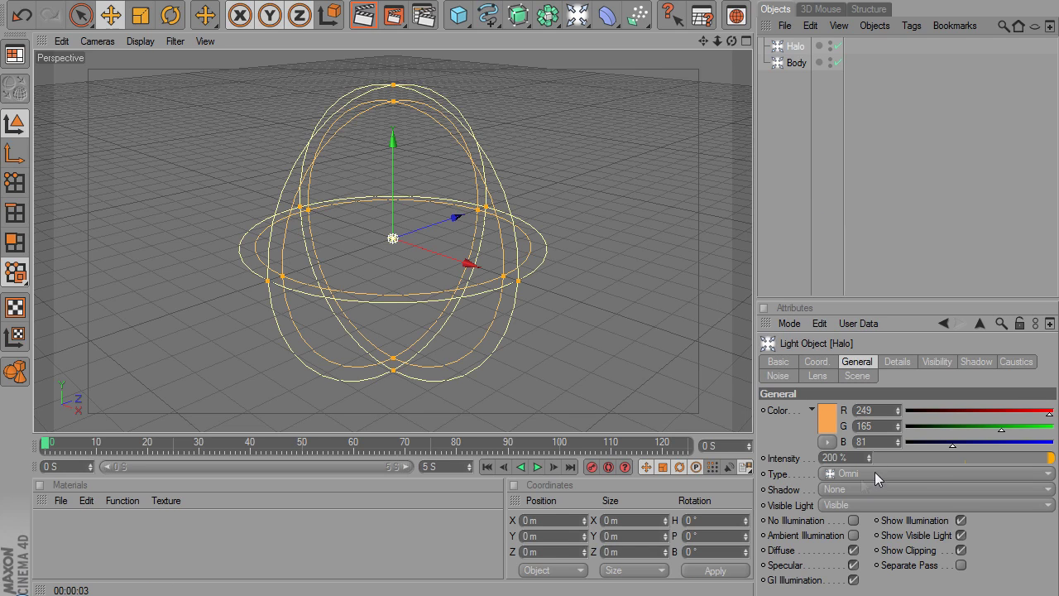
Change the Halo light's visible light type to Volumetric and set its noise to None.
left_click(838, 507)
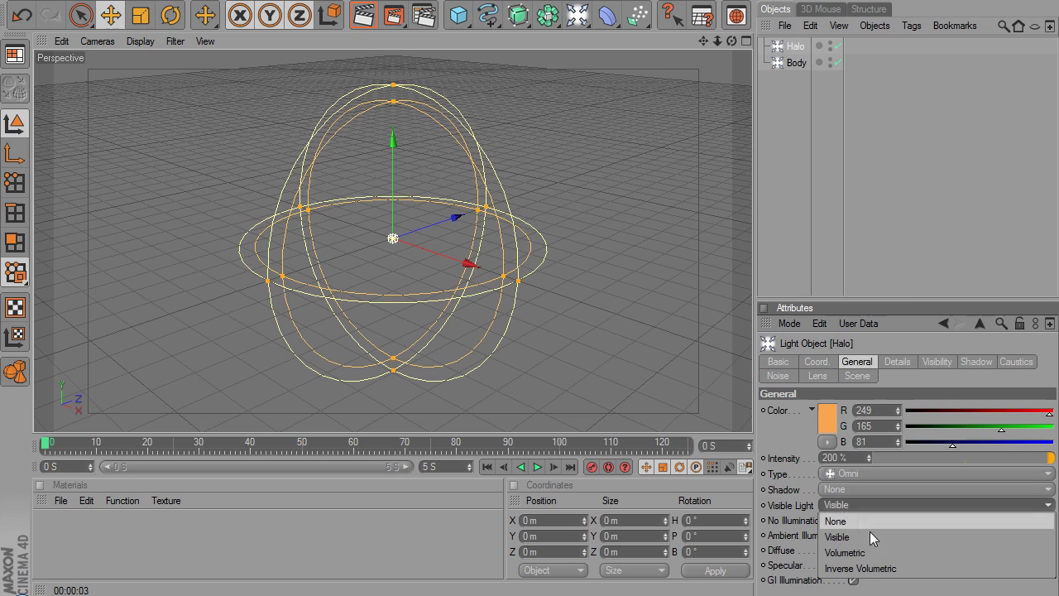
left_click(881, 558)
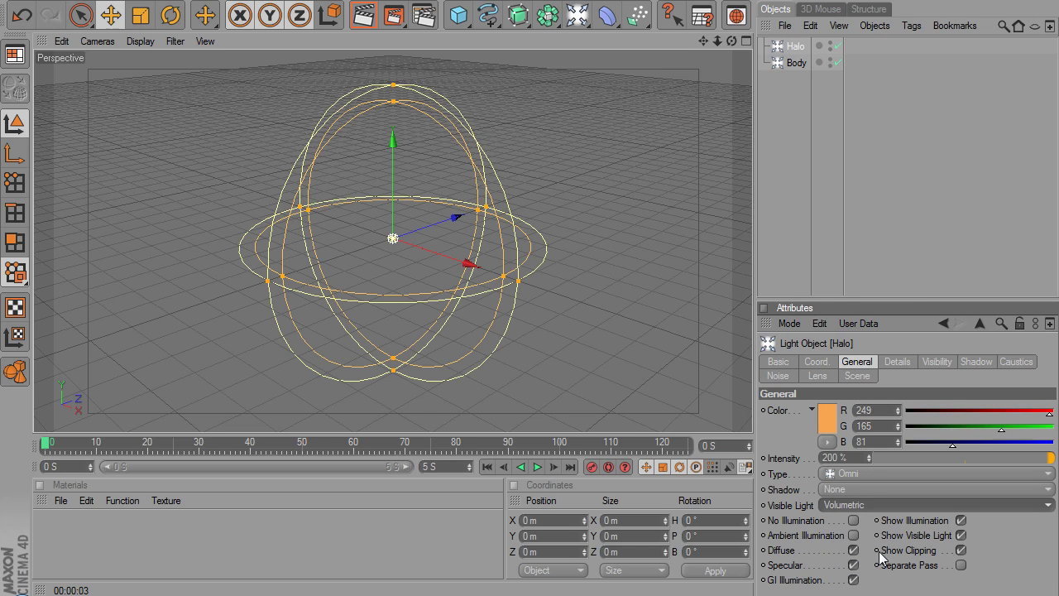
left_click(786, 379)
left_click(879, 411)
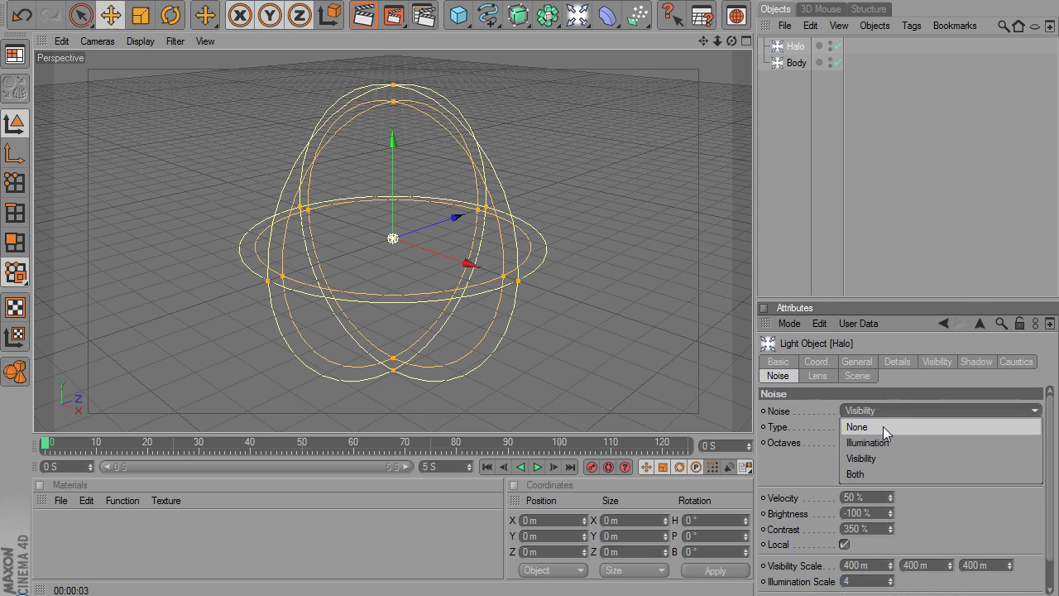
left_click(884, 427)
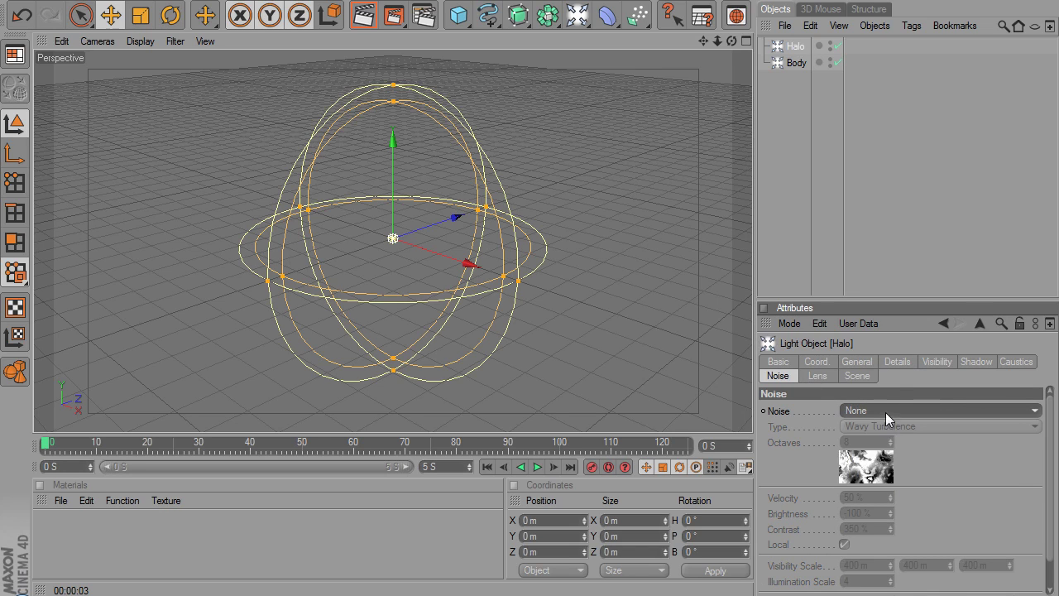
Try moving the Halo light about 548 m along the X axis and undo the move.
left_click(929, 362)
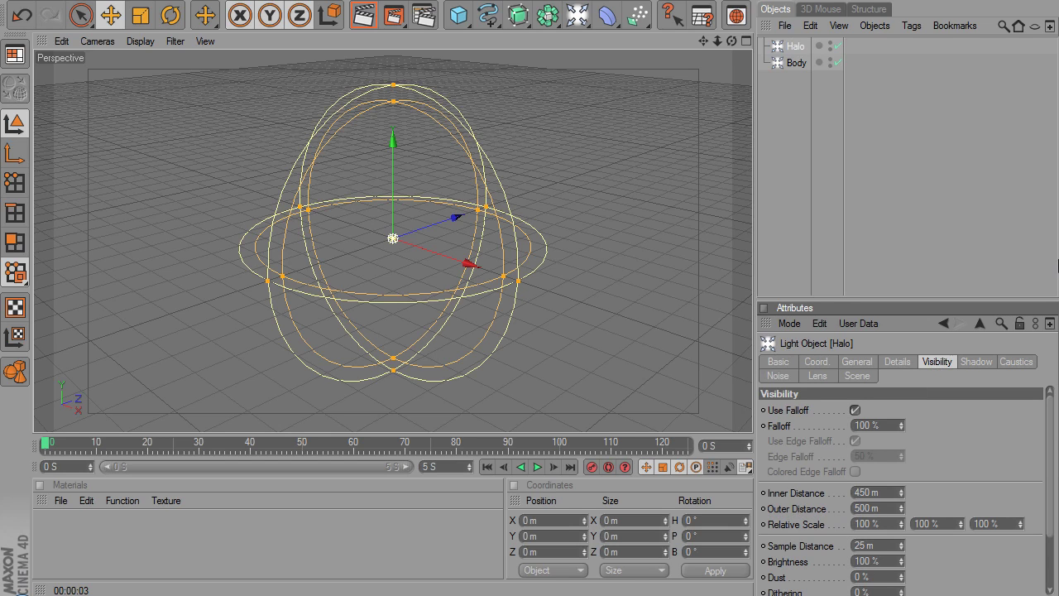
left_click(829, 59)
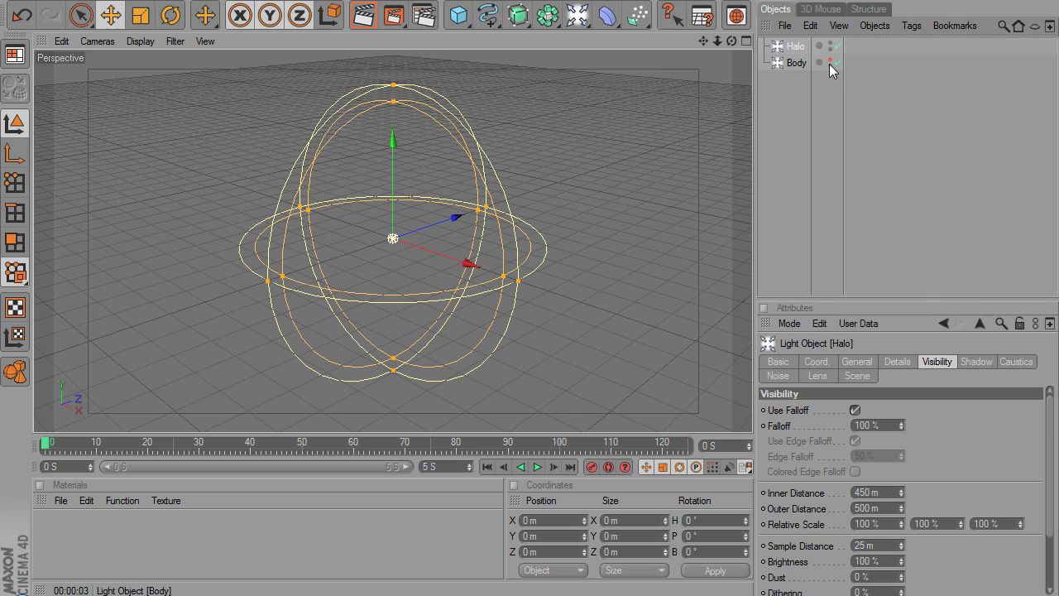
left_click(830, 66)
left_click(836, 63)
left_click(836, 62)
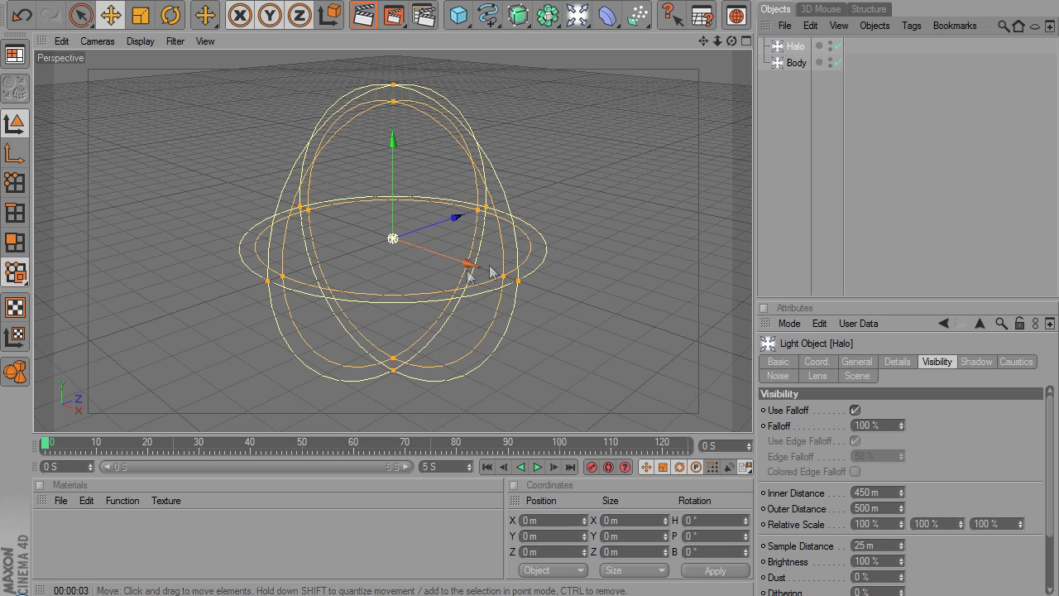
left_click_drag(490, 267, 516, 287)
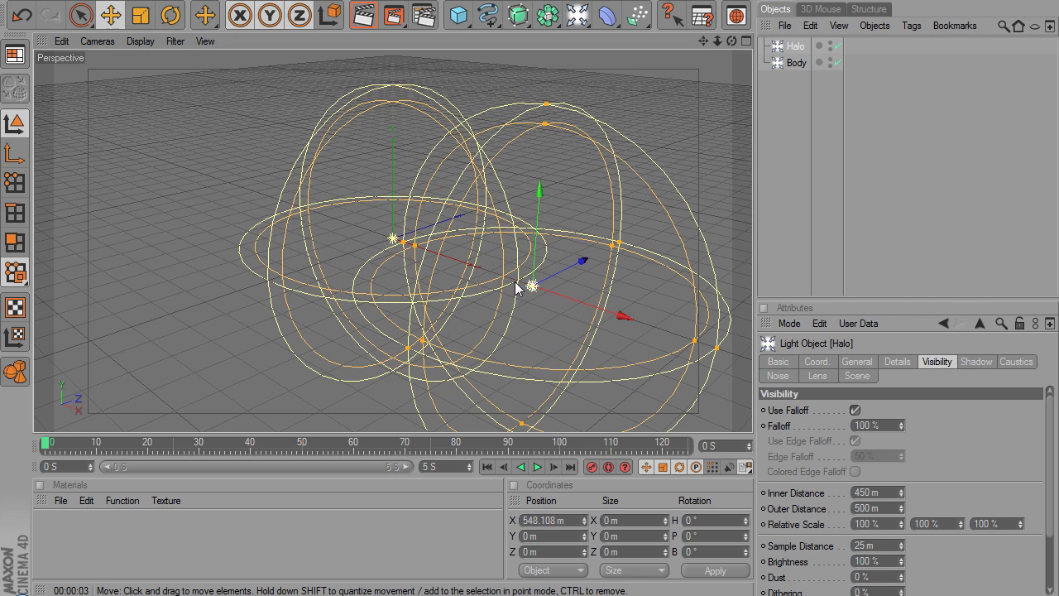
key("ctrl+z")
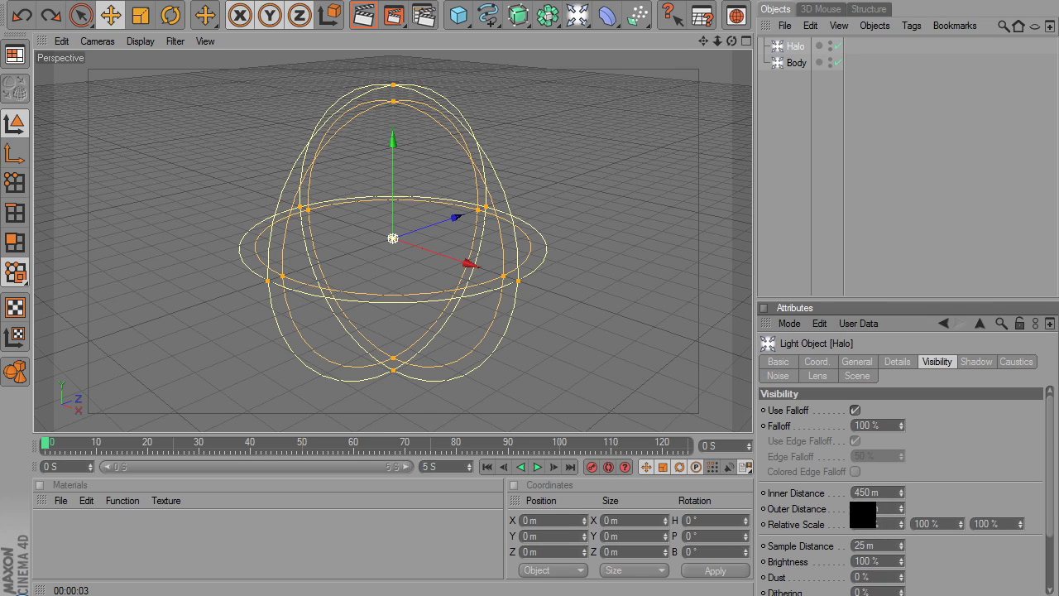
Set the Halo light's visibility outer distance to 1000 m and inner distance to 200 m, and render the view.
key("Delete")
type("1000")
key("Return")
left_click(856, 492)
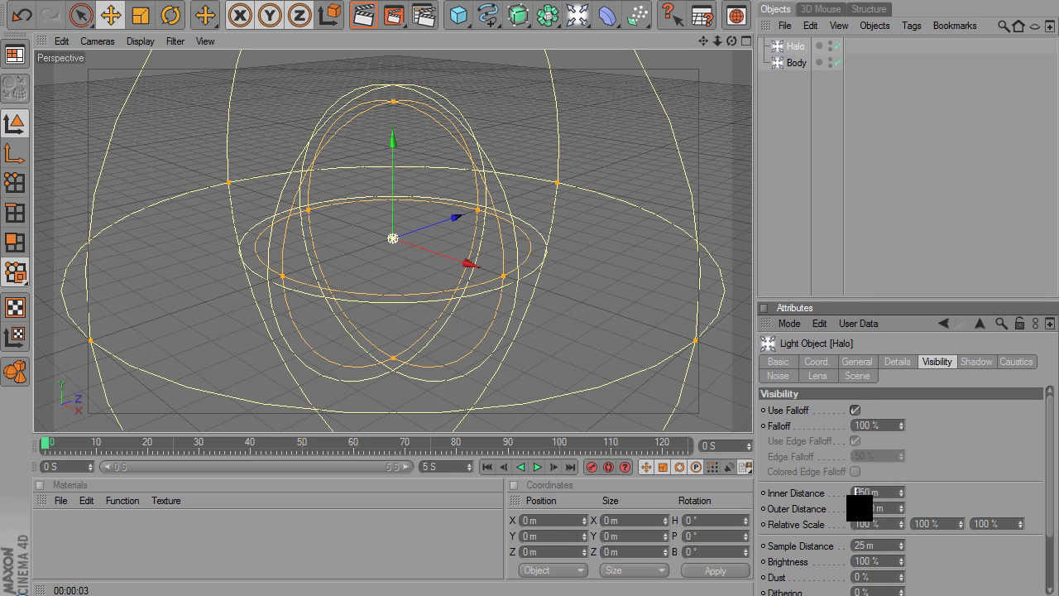
key("Delete")
type("1000")
key("Return")
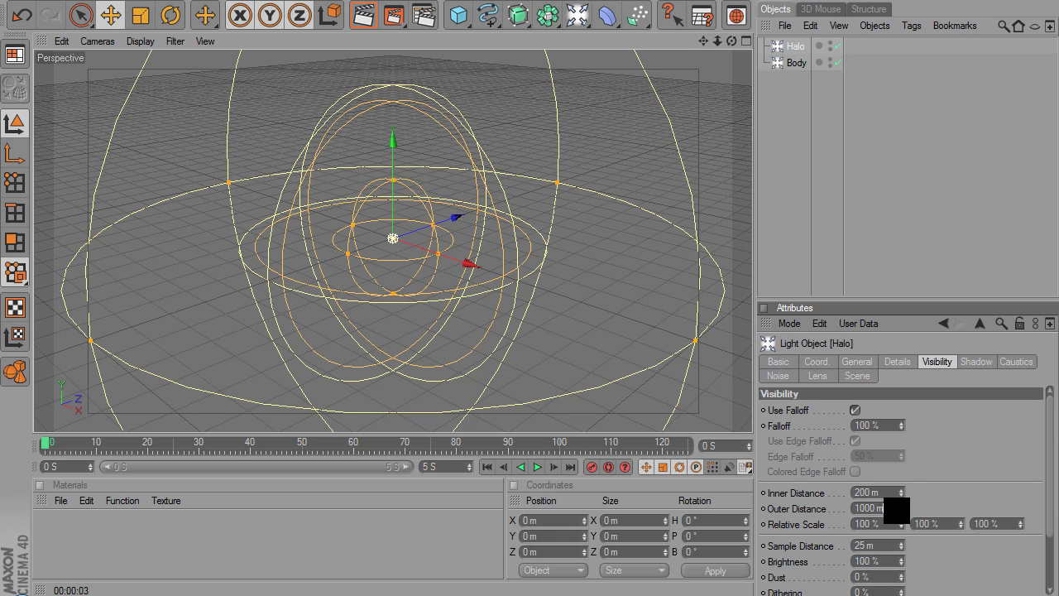
left_click(362, 16)
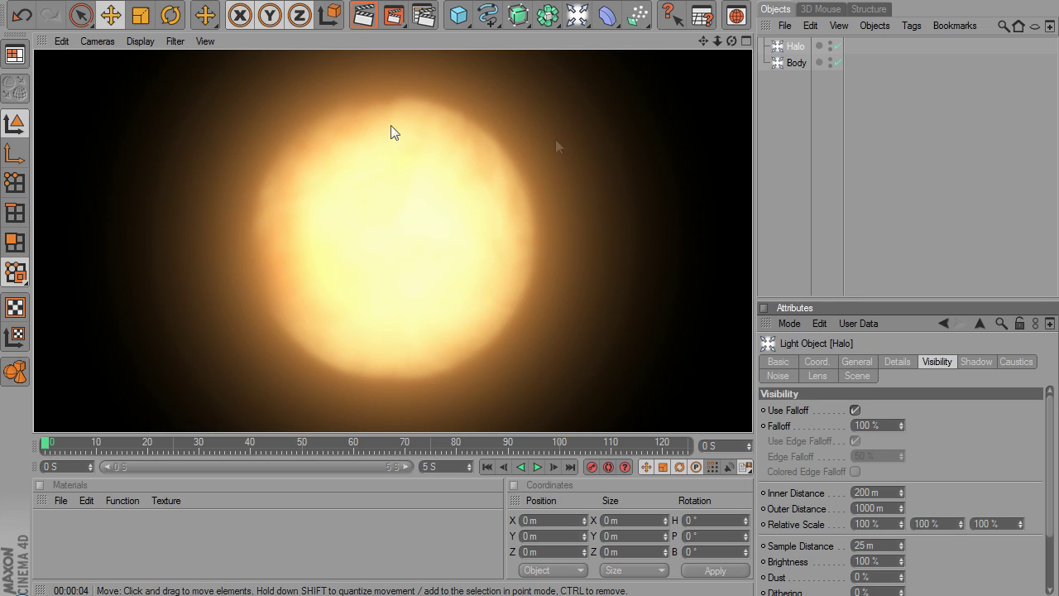
Set the Halo light's noise to Visibility and render the view.
left_click(794, 64)
left_click(778, 376)
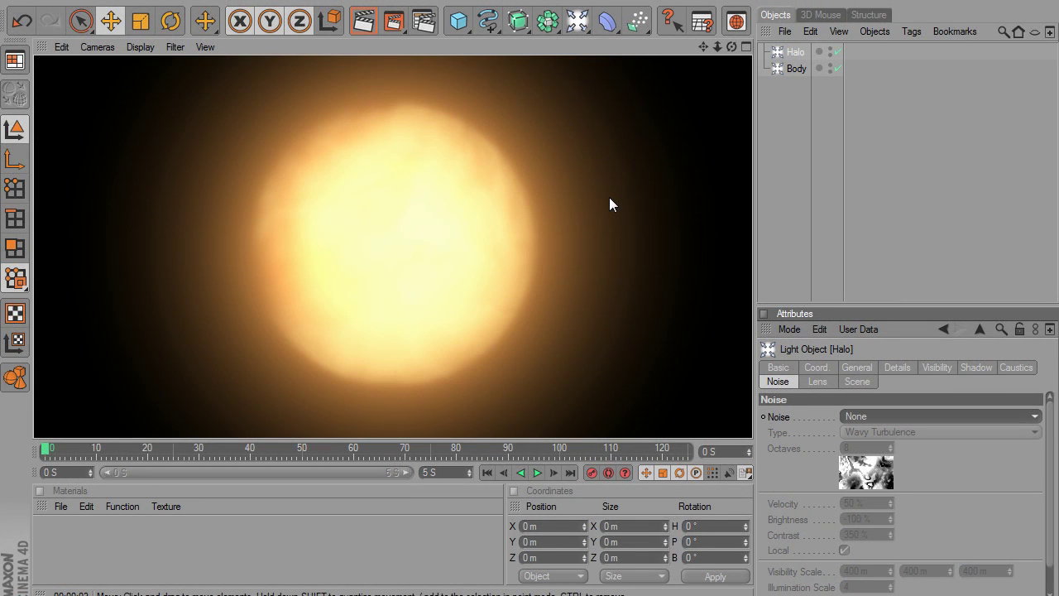
left_click(794, 52)
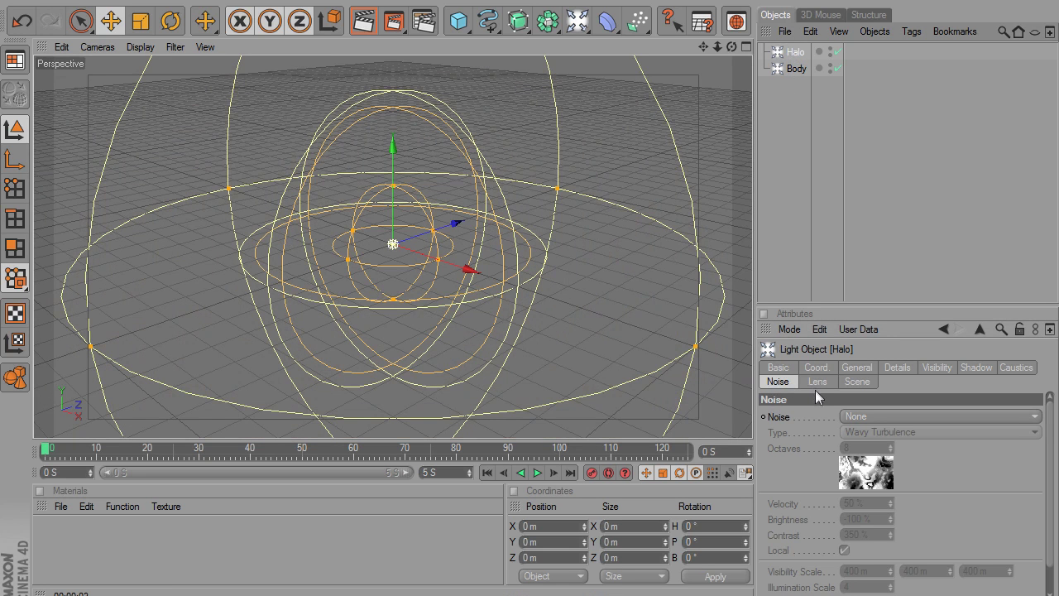
left_click(857, 417)
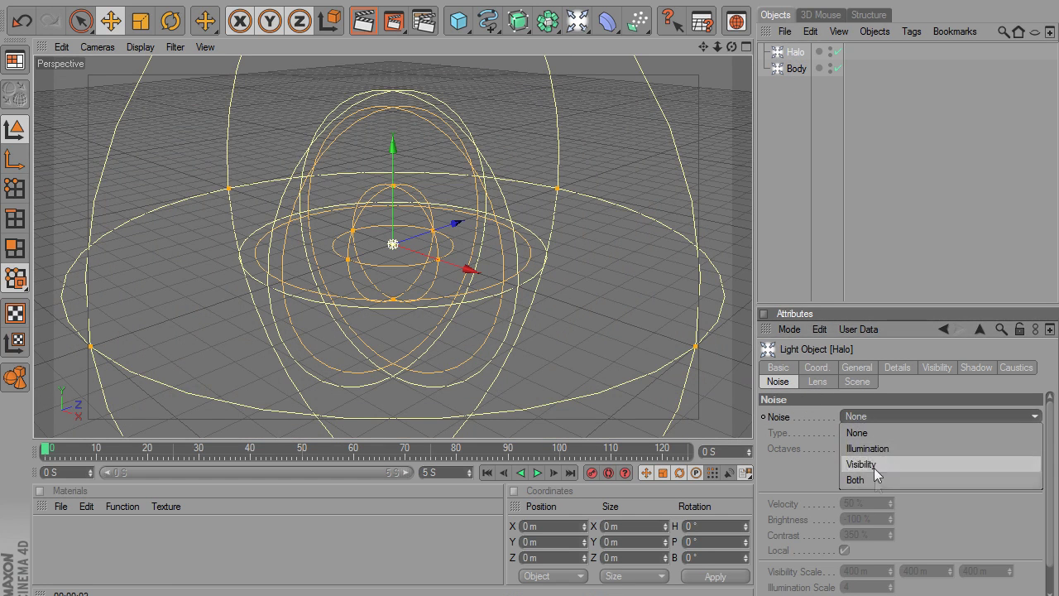
left_click(876, 463)
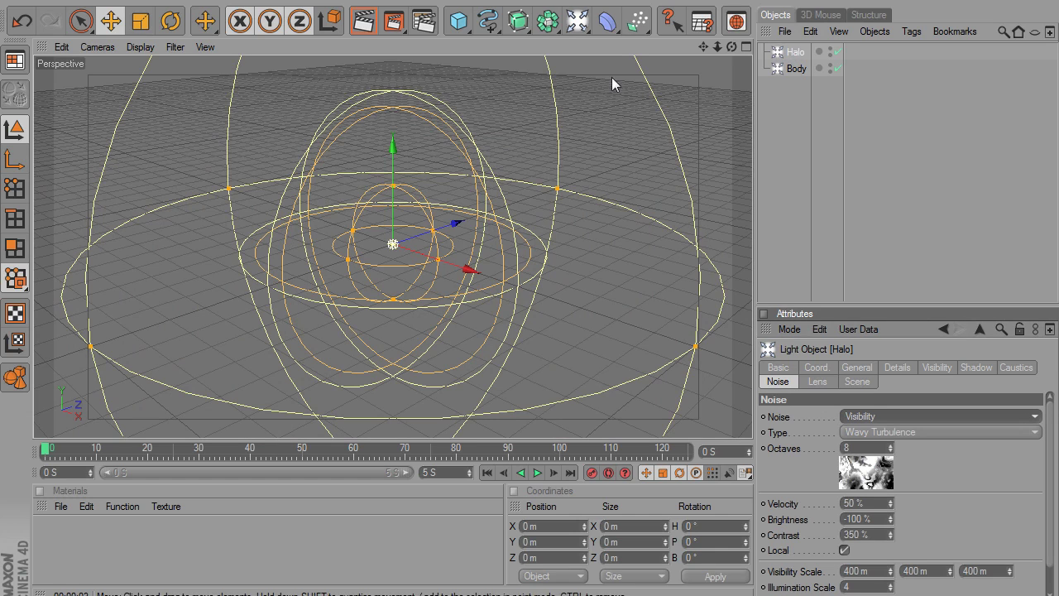
left_click(363, 20)
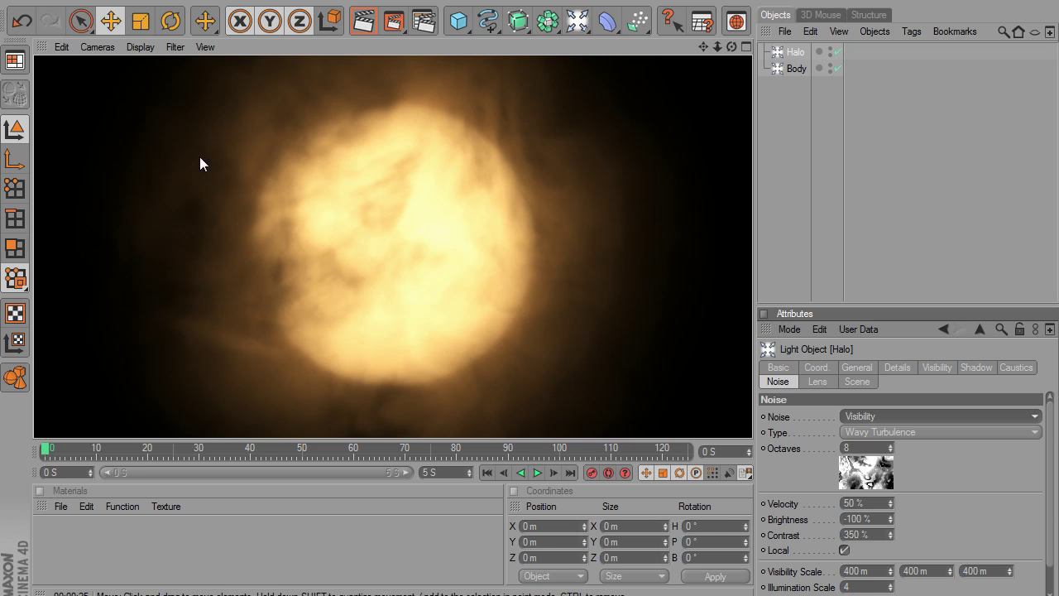
Render the sun from a different angle and undo the Halo light's noise change.
left_click(565, 269)
left_click_drag(559, 272, 397, 37, "alt")
left_click(363, 23)
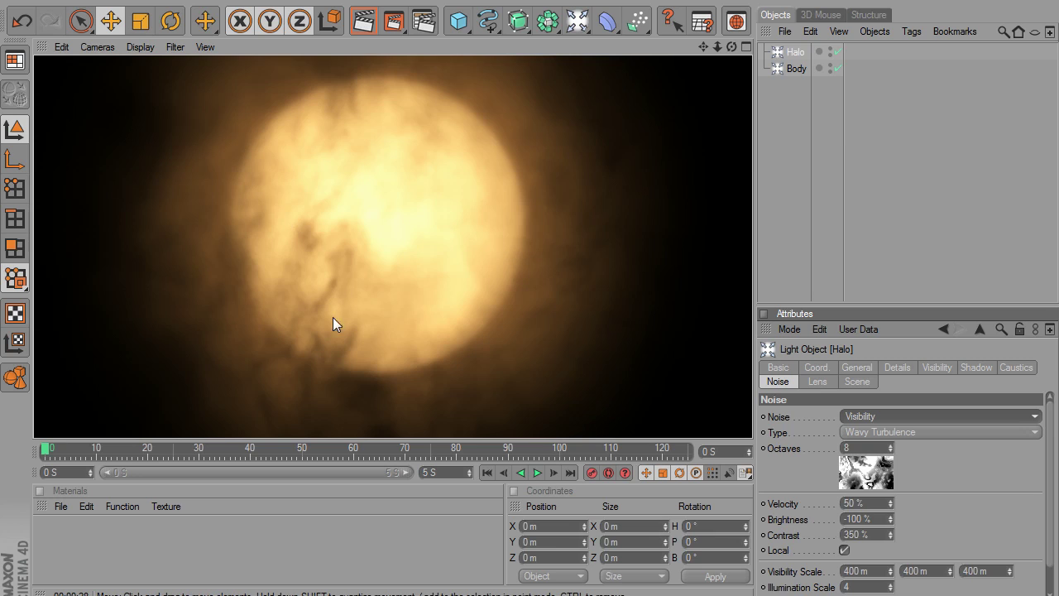
key("ctrl+z")
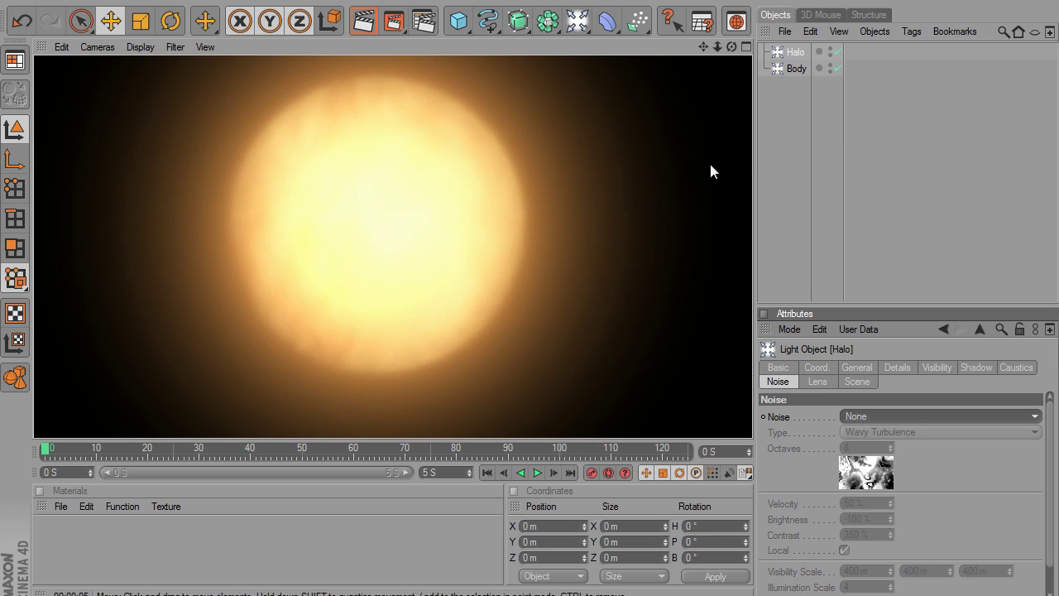
Add a sphere primitive to the scene.
left_click(123, 4)
mouse_move(120, 48)
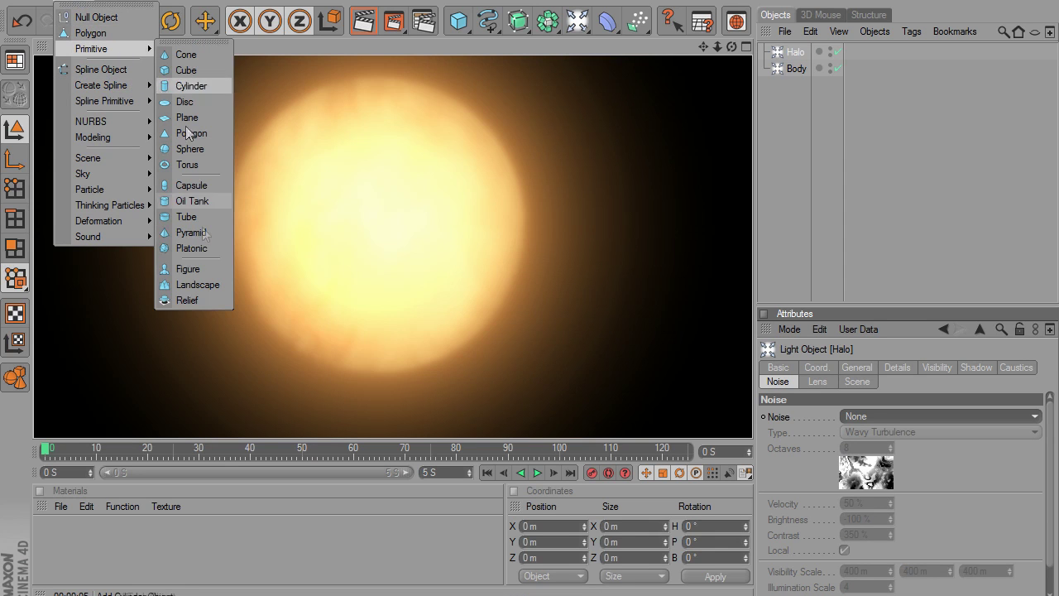
left_click(189, 149)
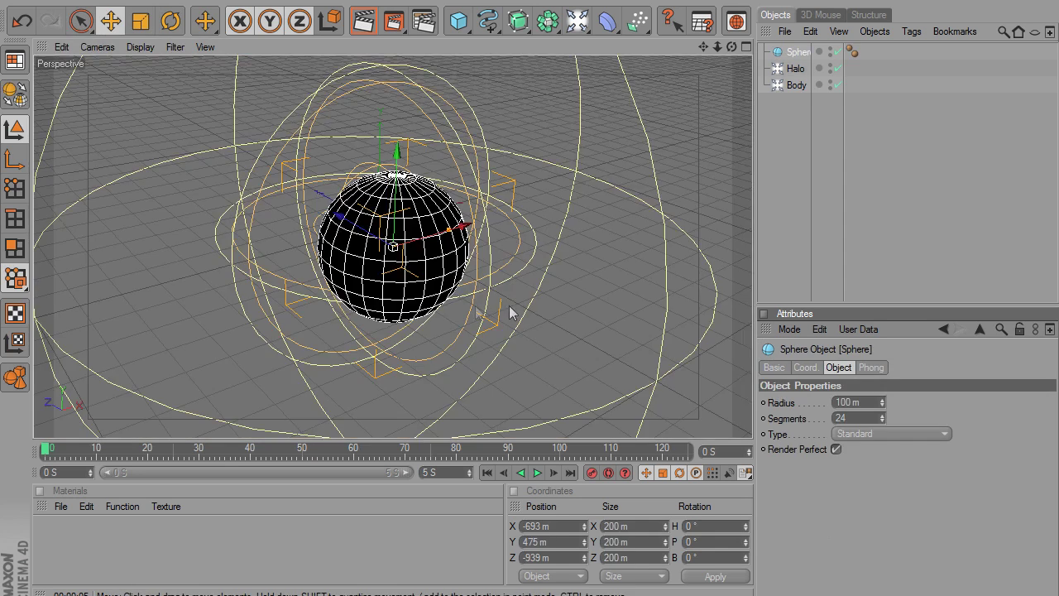
Move the sphere to about X -256 m and Z -729 m near the sun and render the view.
left_click_drag(404, 244, 503, 130, "alt")
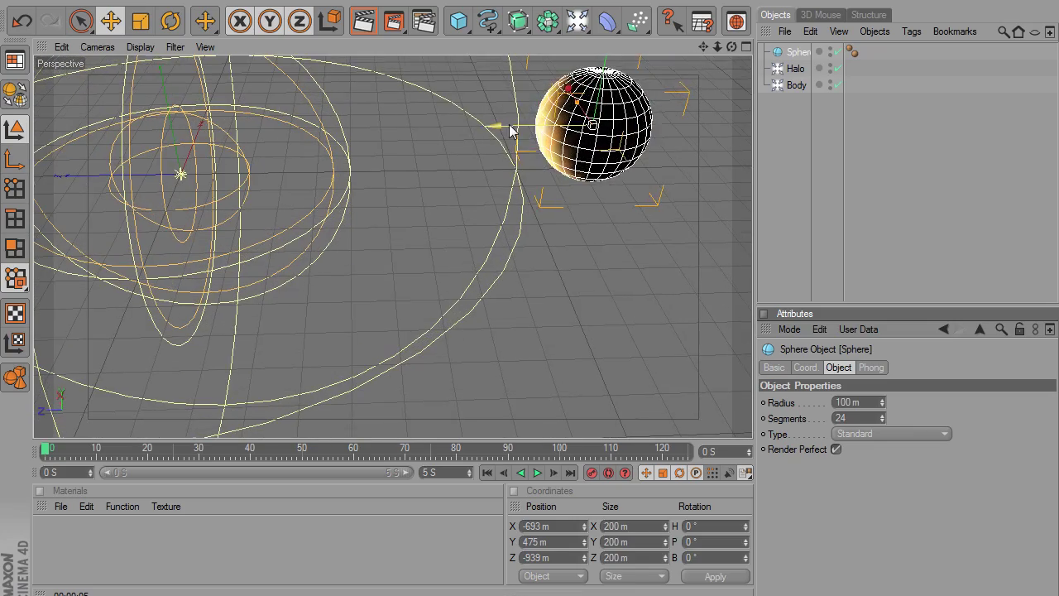
left_click_drag(532, 293, 451, 120)
left_click(362, 22)
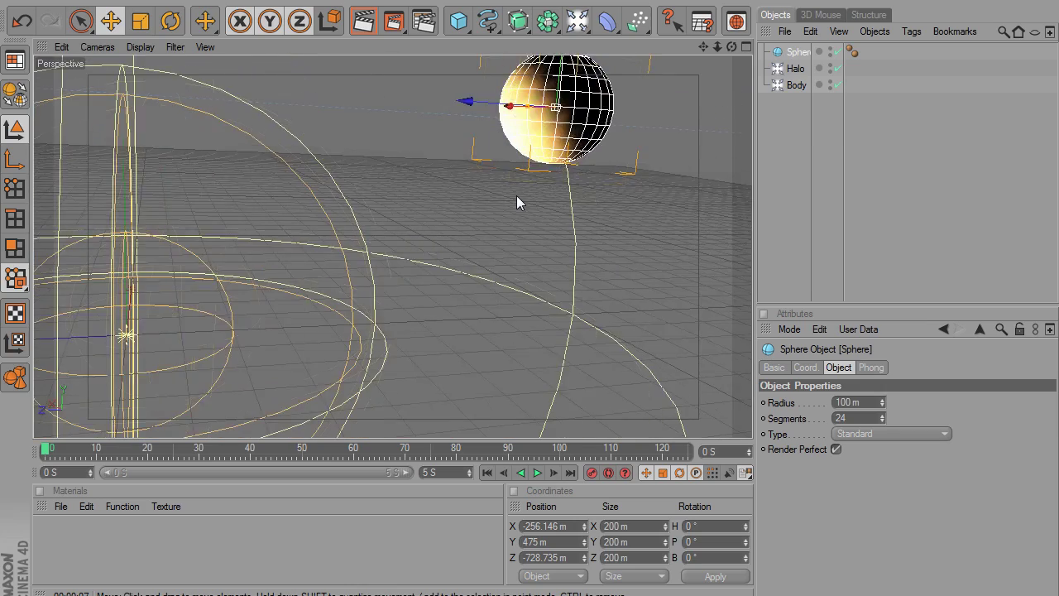
Set the Body light's scene mode to Include, compare it with Exclude, and render the view of the sphere.
left_click(362, 22)
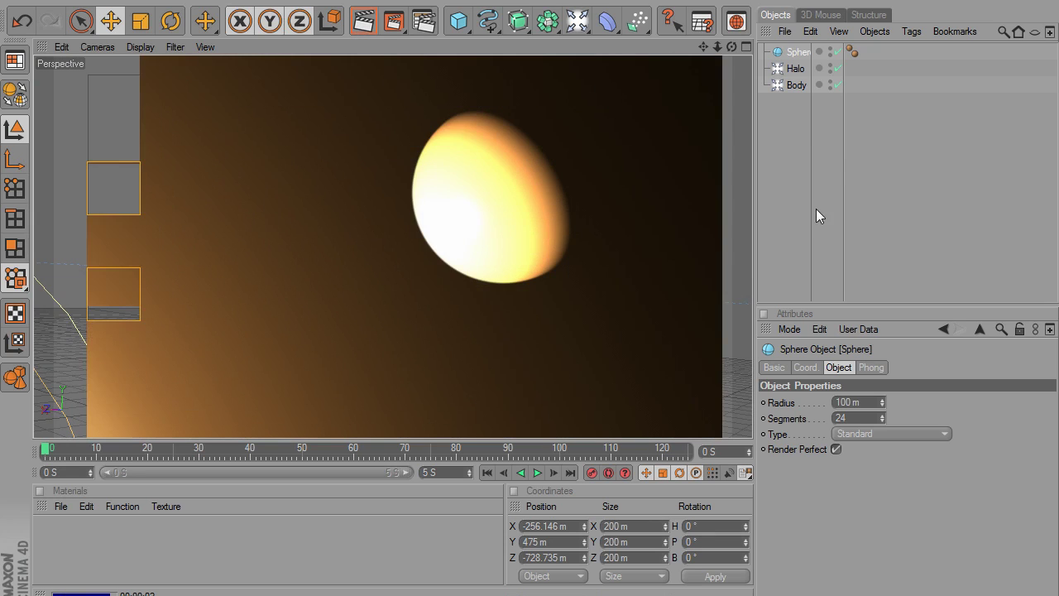
left_click(796, 86)
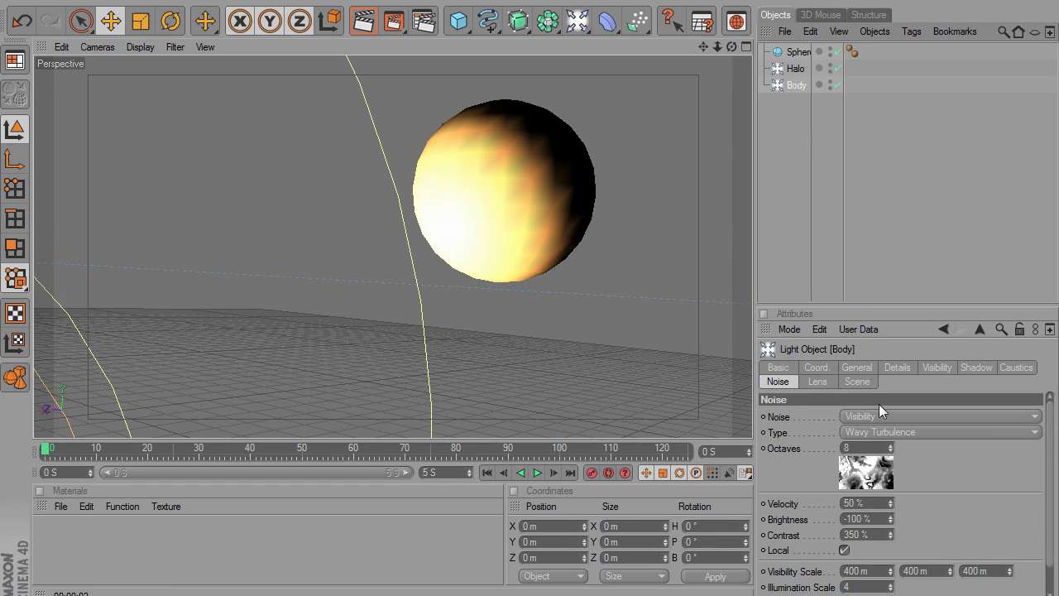
left_click(857, 382)
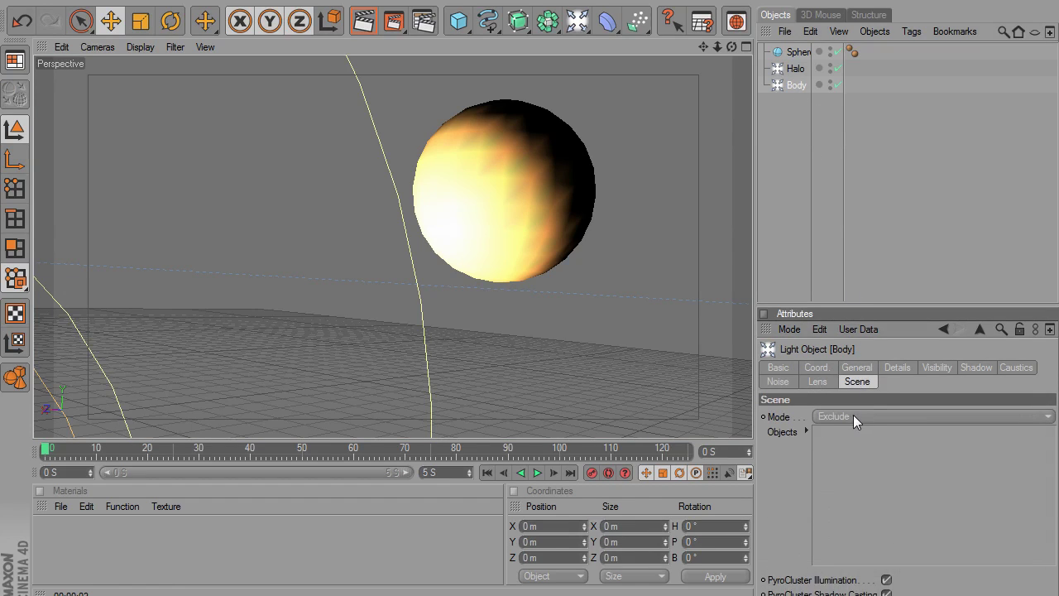
left_click(855, 411)
left_click(855, 429)
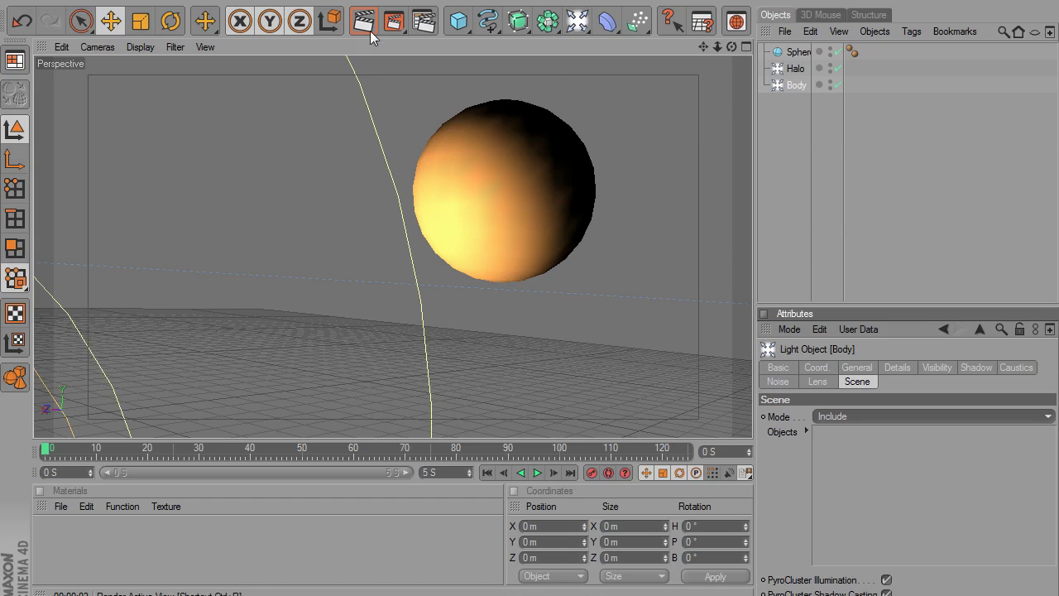
left_click(841, 413)
left_click(864, 452)
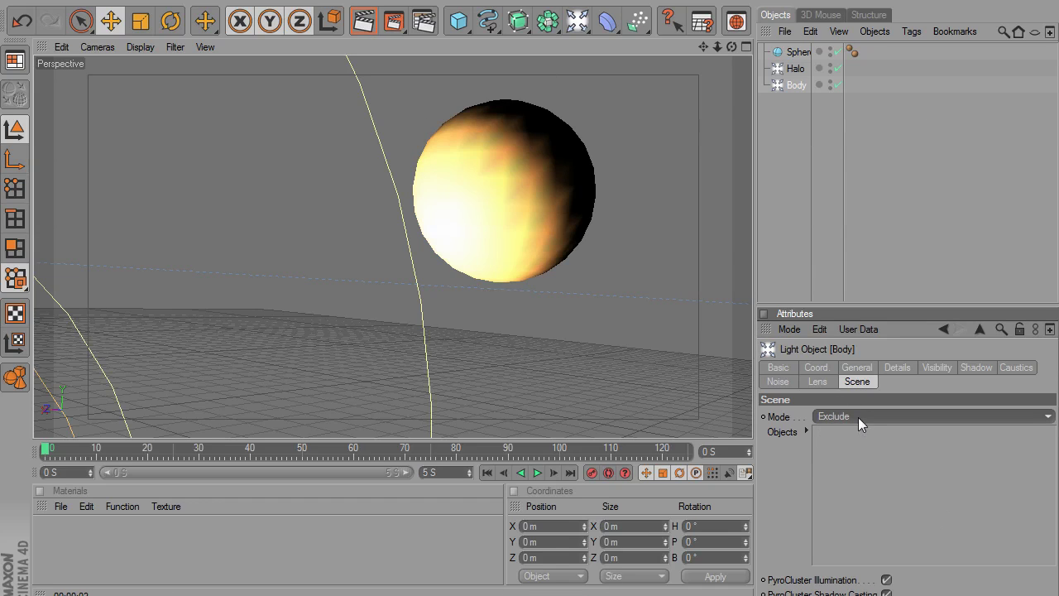
left_click(858, 416)
left_click(857, 437)
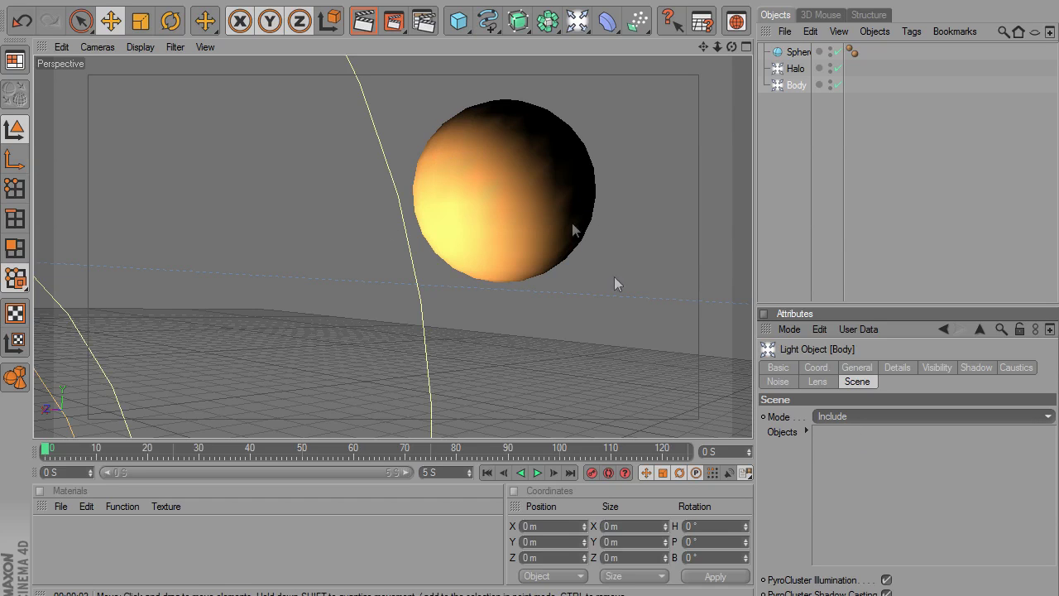
key("alt+r")
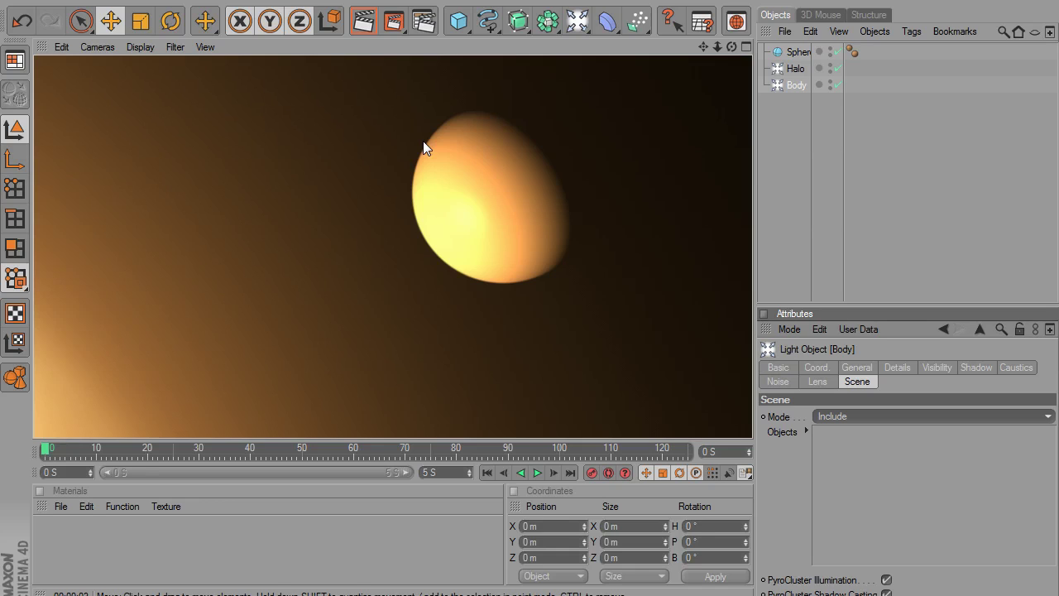
Add a second sphere primitive far away from the sun and render the view.
left_click(792, 91)
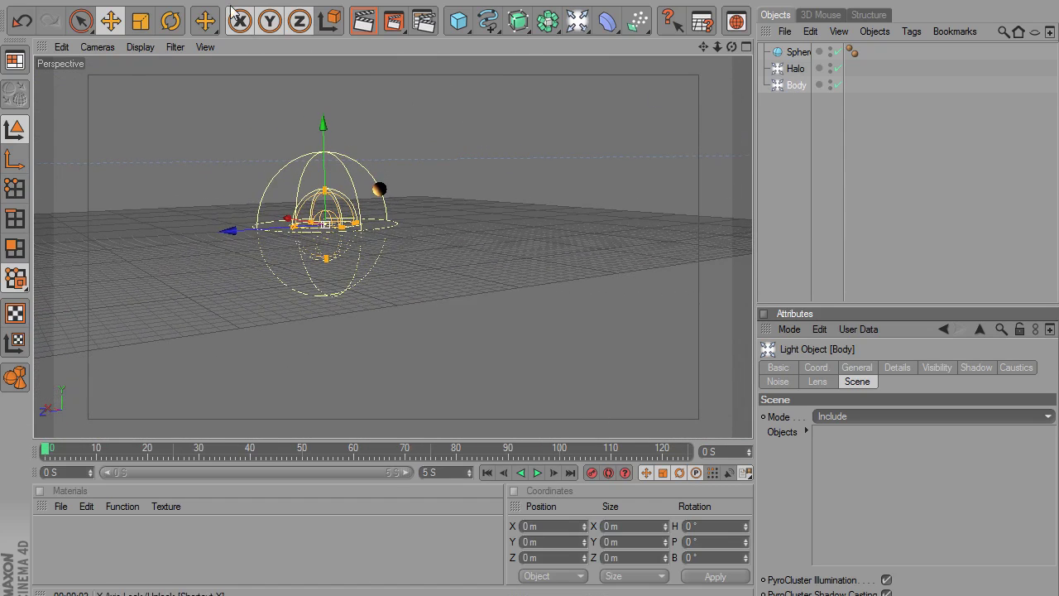
left_click(74, 3)
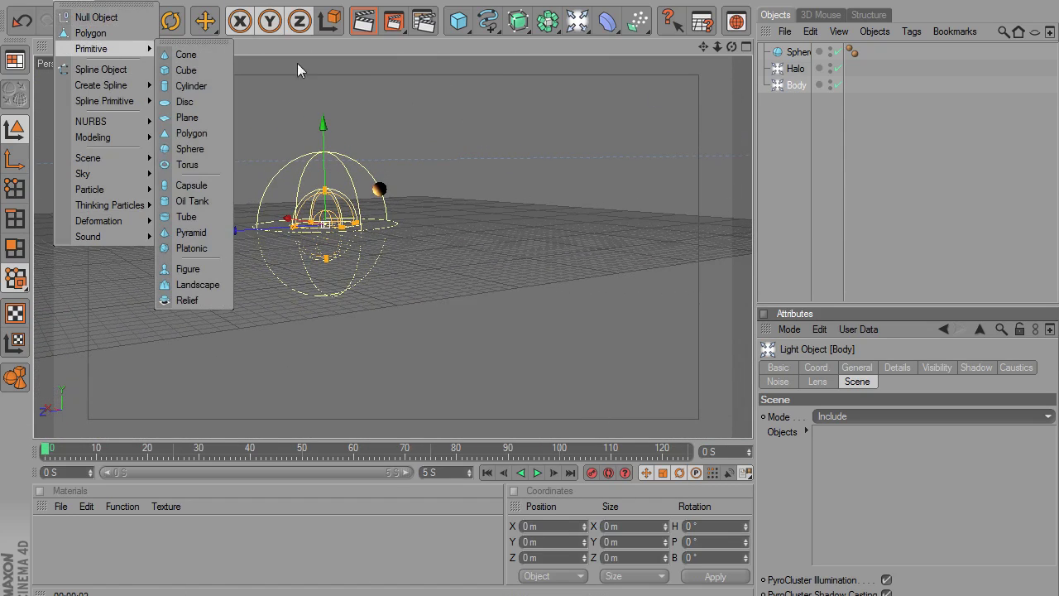
left_click(209, 150)
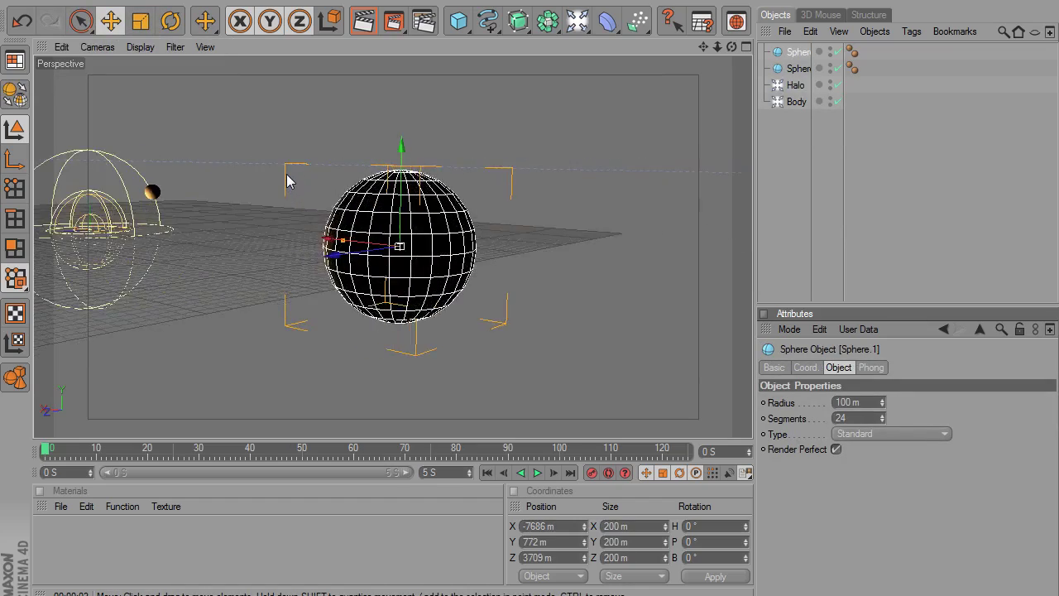
left_click(361, 23)
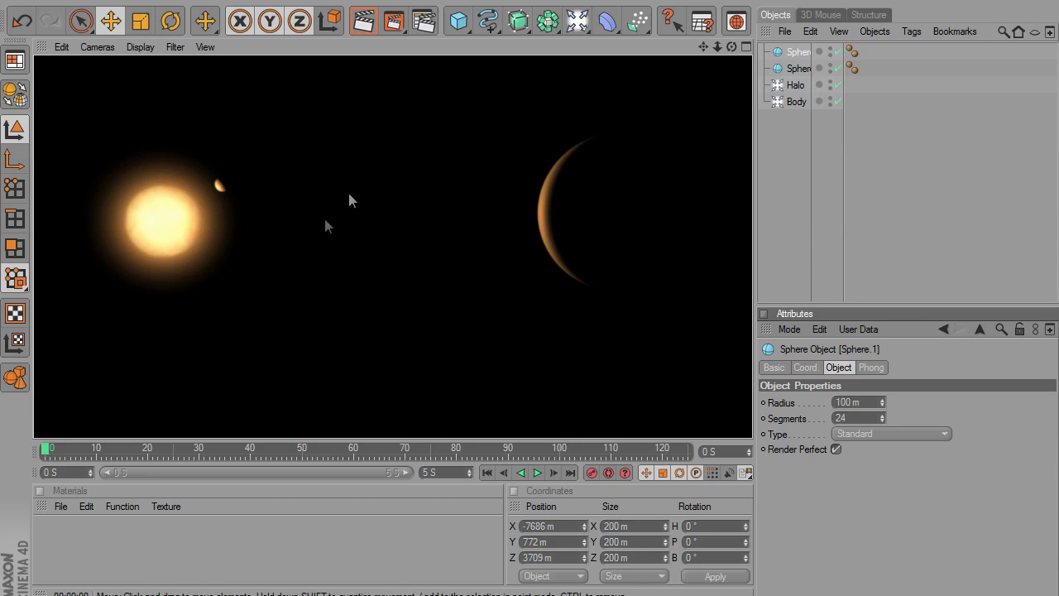
Frame the near and the distant sphere in turn to compare how strongly the sun lights them.
left_click(799, 69)
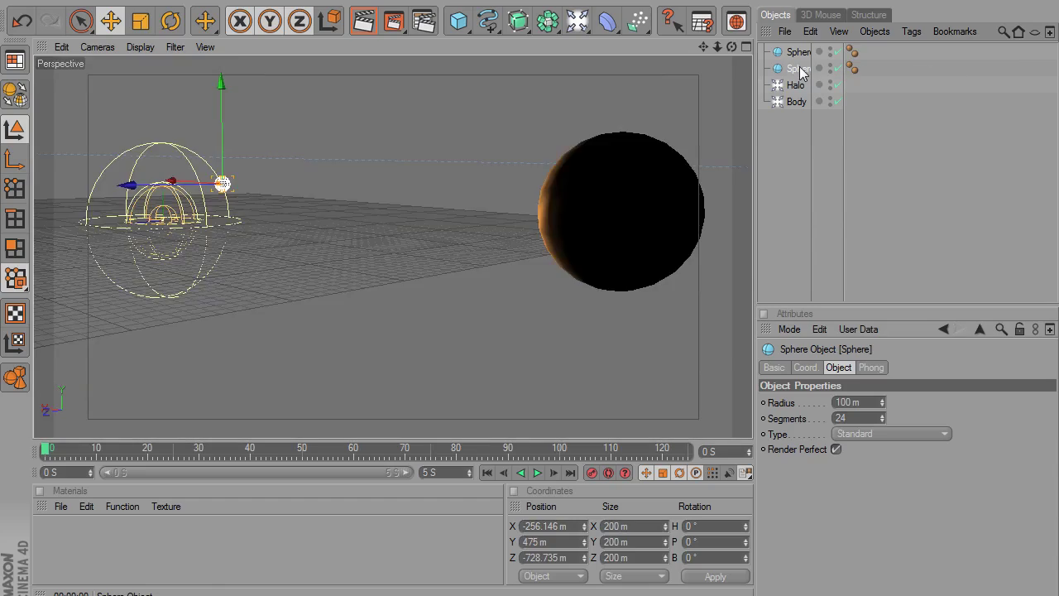
key("o")
scroll(457, 76, "down", 3)
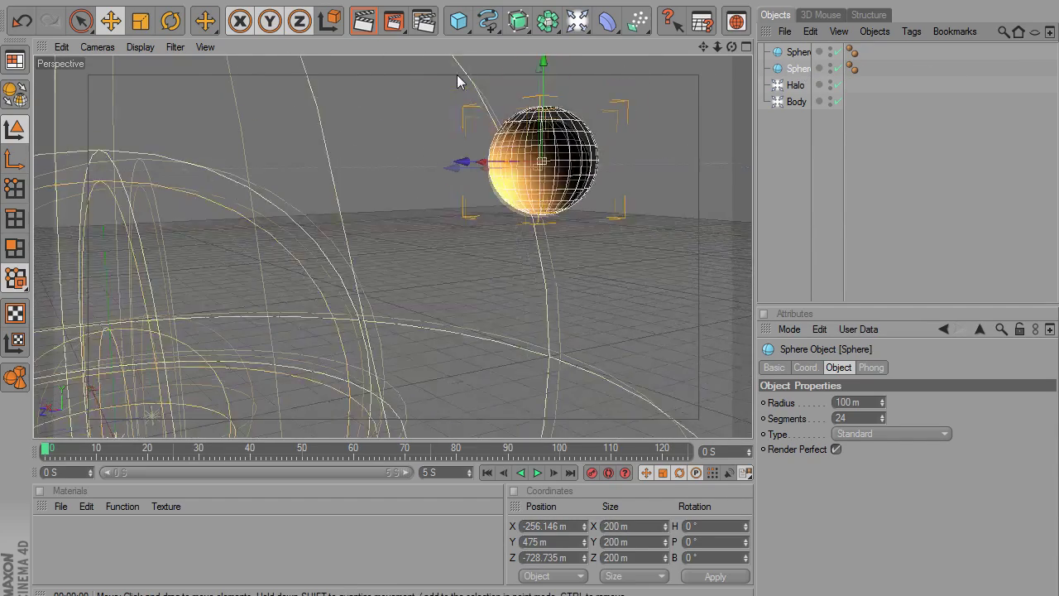
scroll(457, 76, "down", 5)
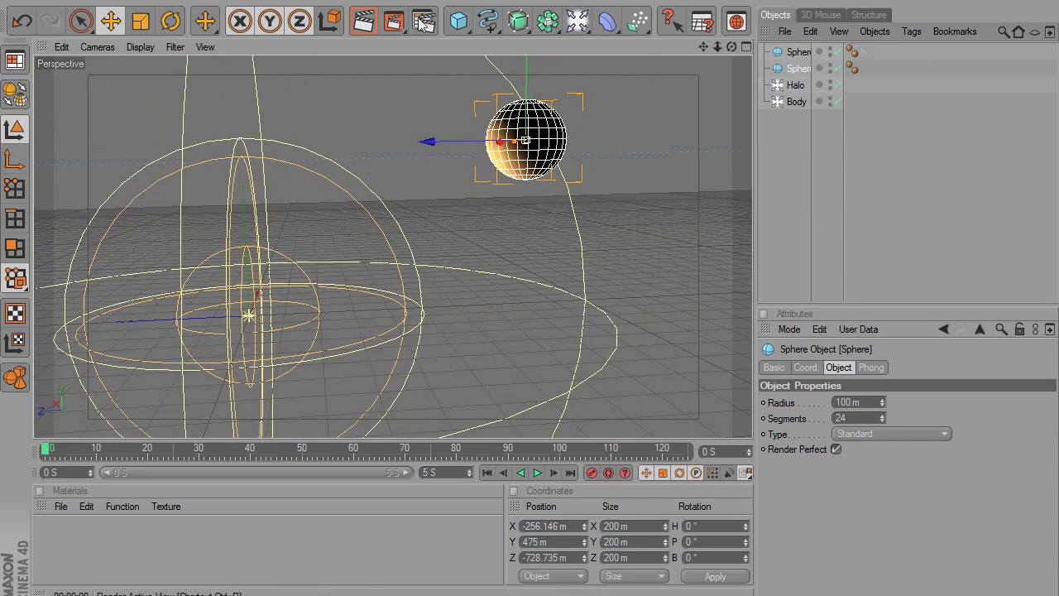
left_click(792, 52)
key("o")
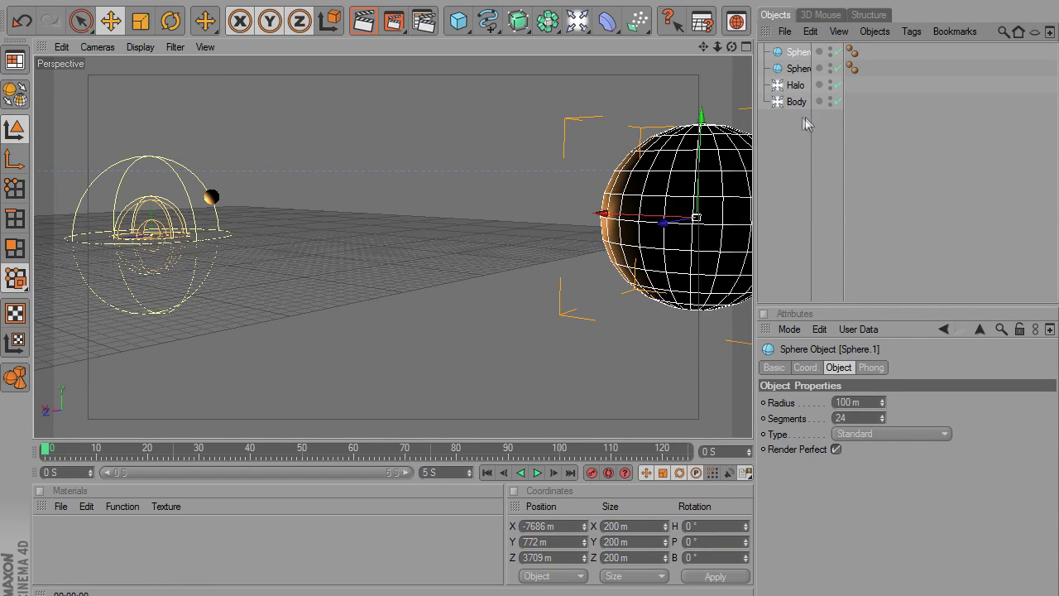
Set the falloff of the Halo and Body lights to Inverse Square with a 1000 m radius/decay and render the view.
left_click_drag(810, 129, 779, 76)
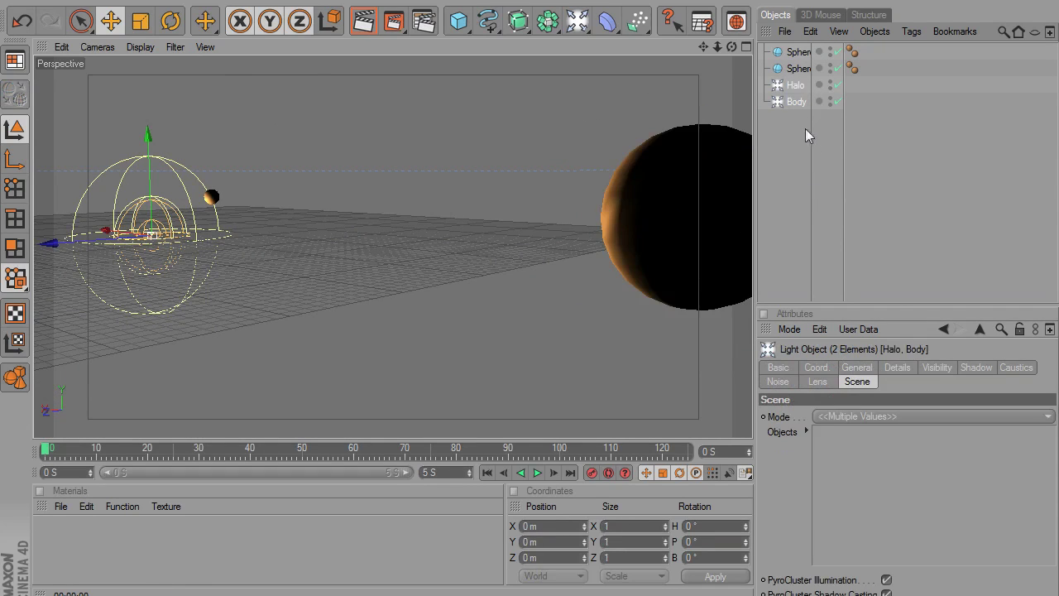
left_click(898, 369)
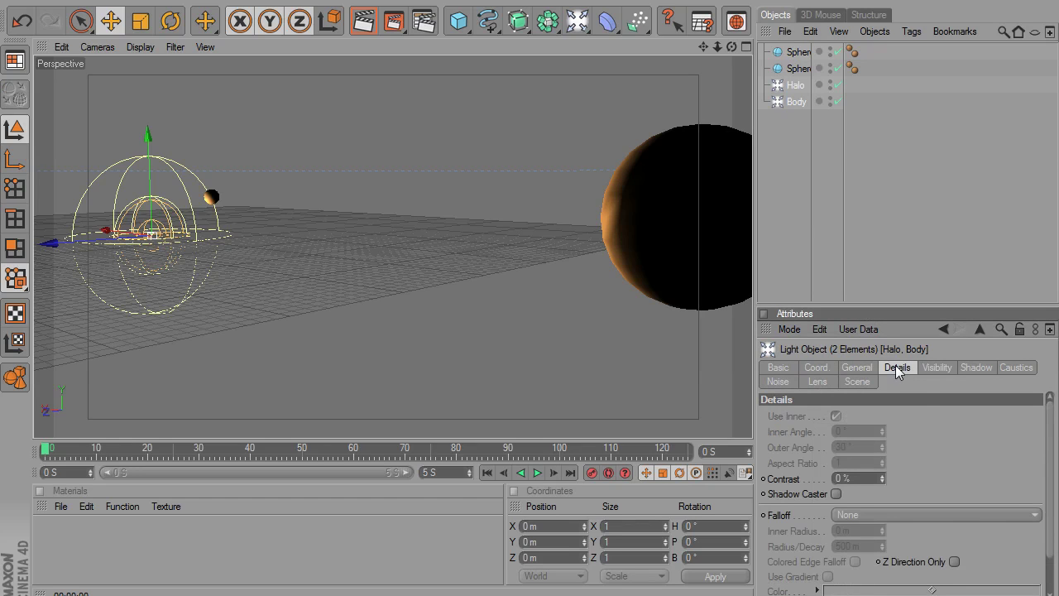
left_click(919, 516)
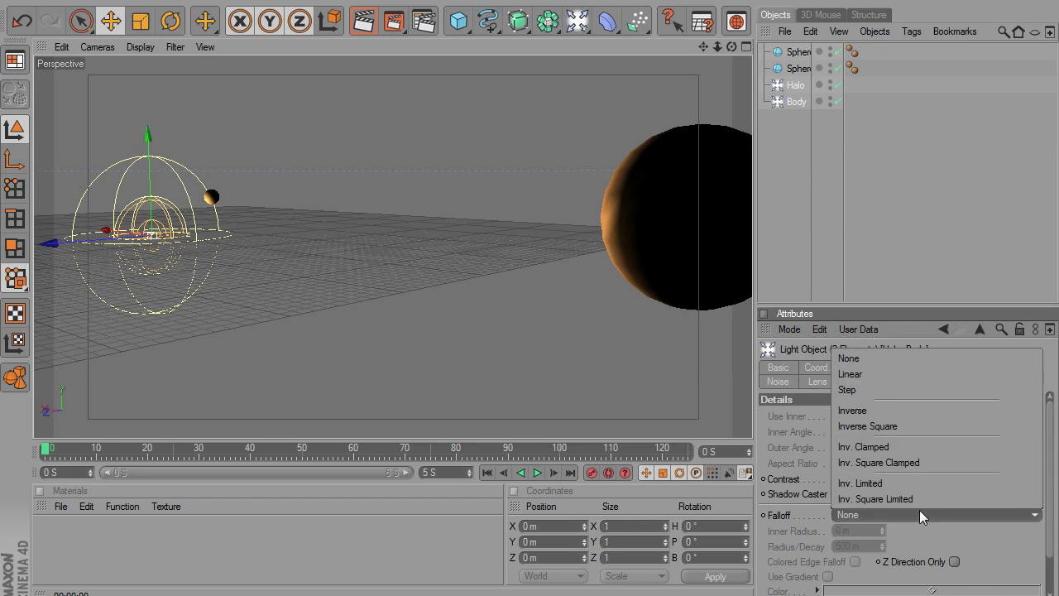
left_click(924, 426)
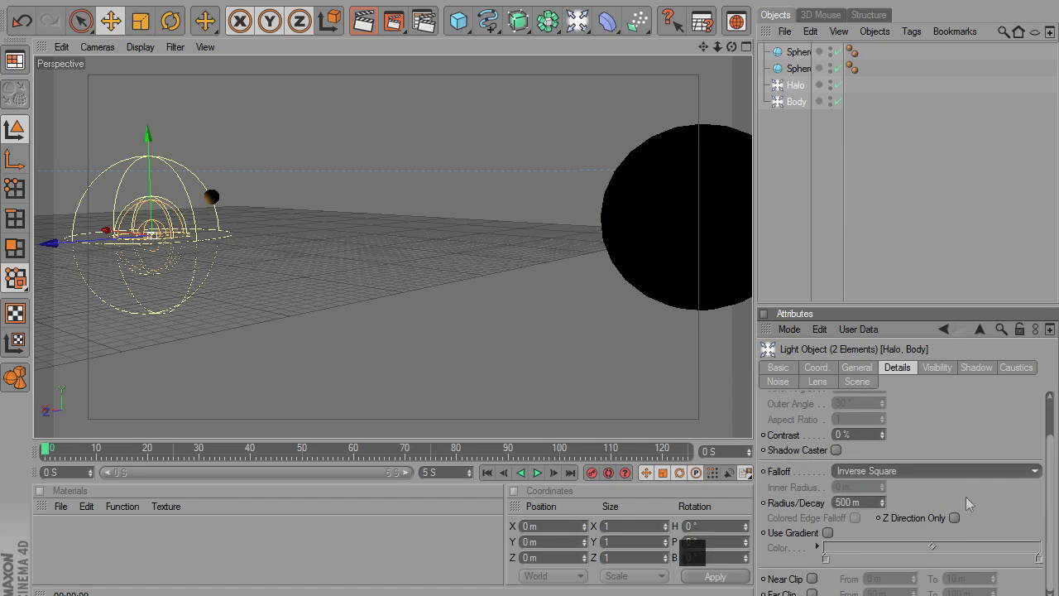
left_click(848, 502)
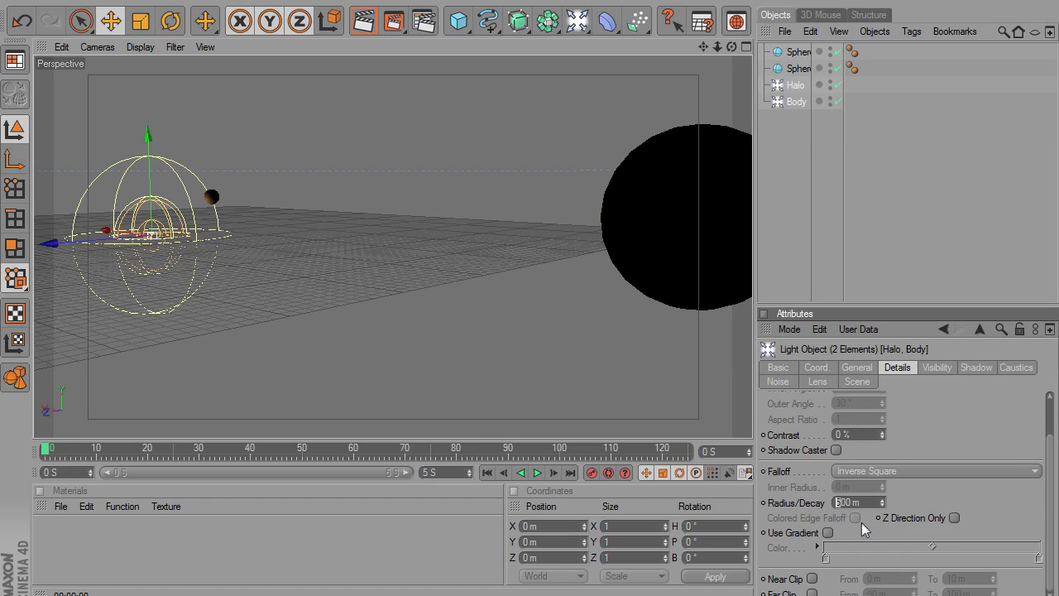
type("1000")
left_click(363, 23)
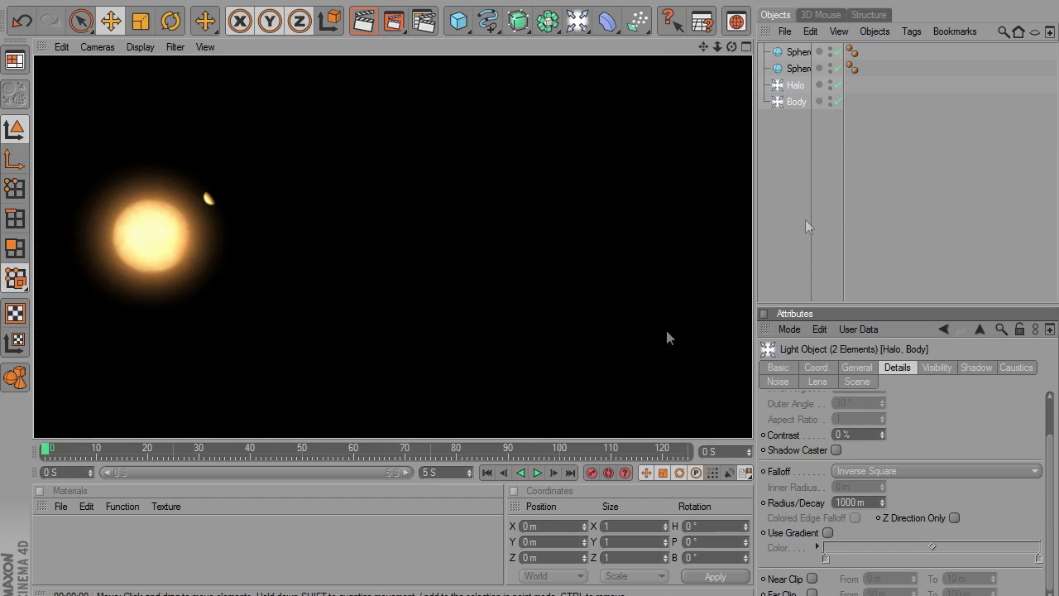
Duplicate the Body light and place the copy above the Halo light in the object list.
left_click(796, 52)
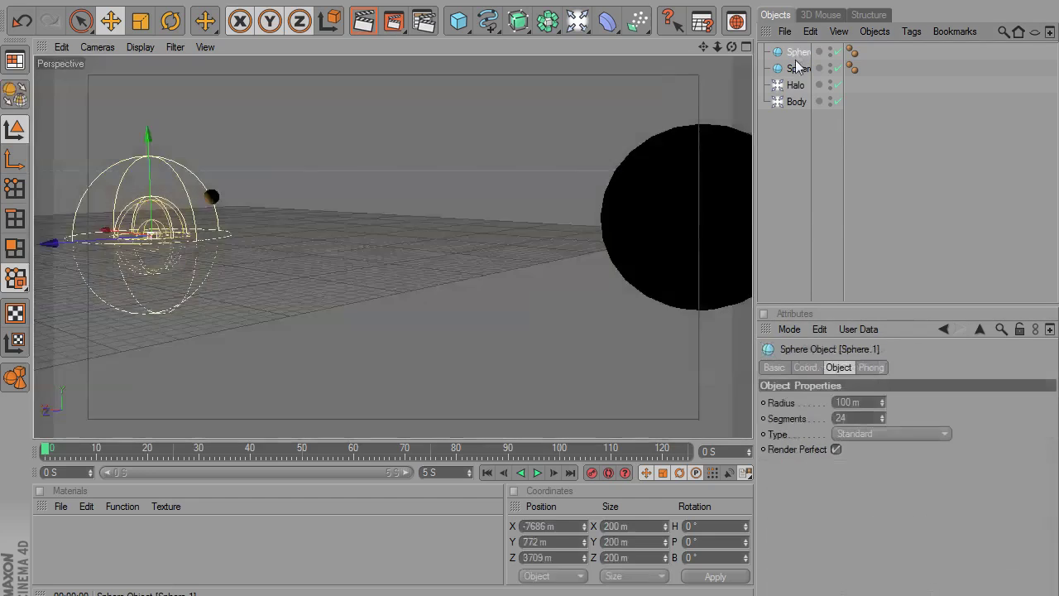
left_click(796, 102)
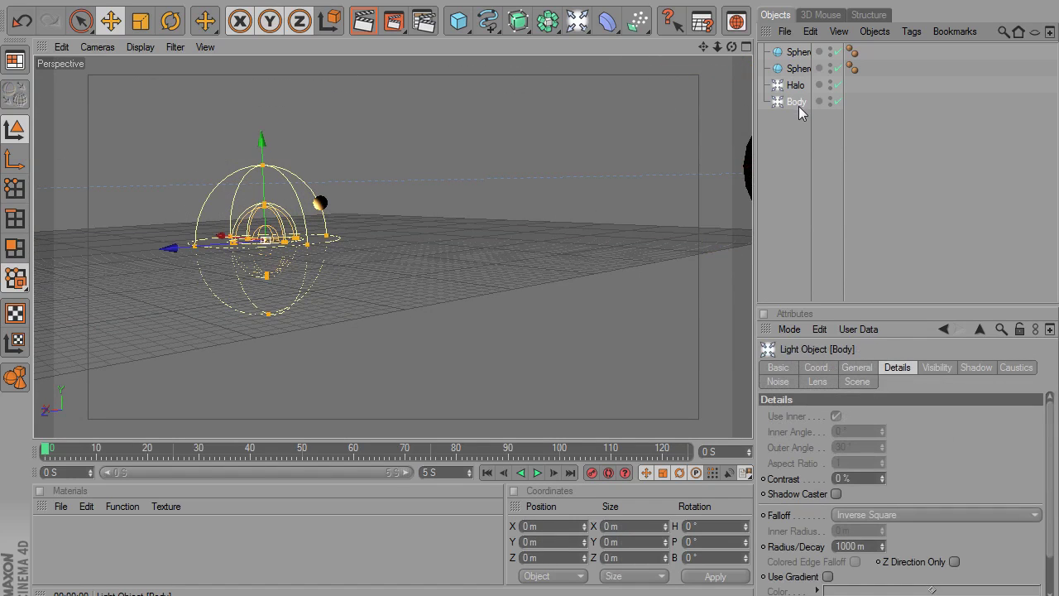
scroll(413, 308, "up", 8)
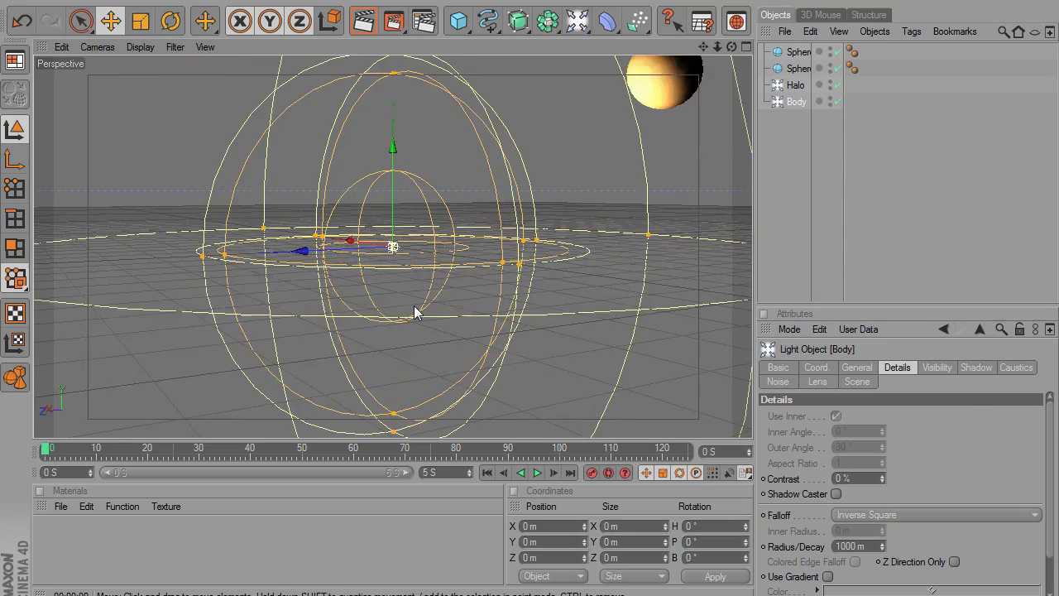
scroll(414, 312, "up", 3)
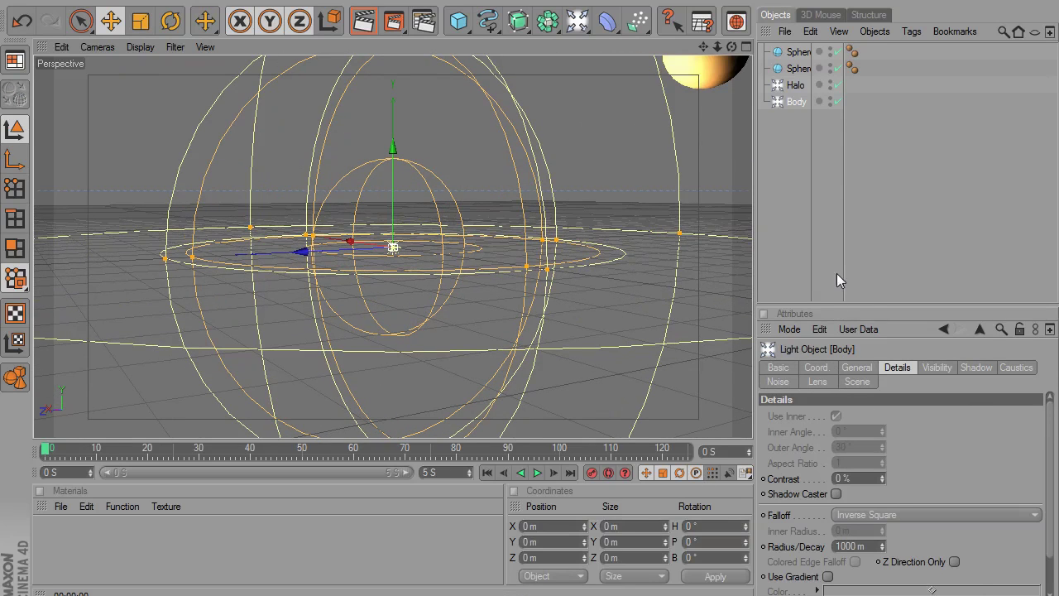
left_click(797, 104)
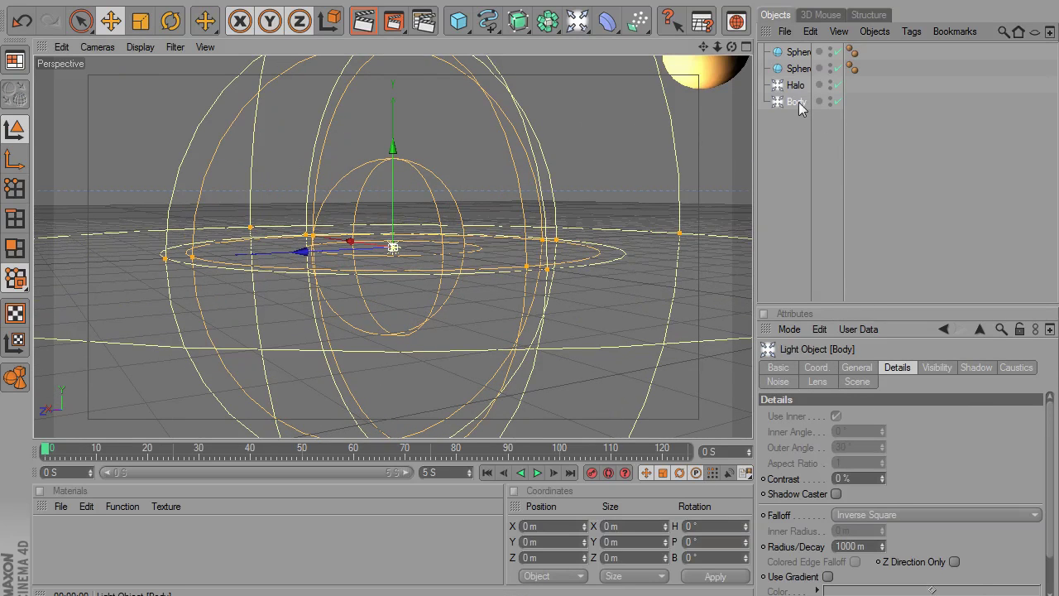
left_click_drag(798, 106, 802, 81, "ctrl")
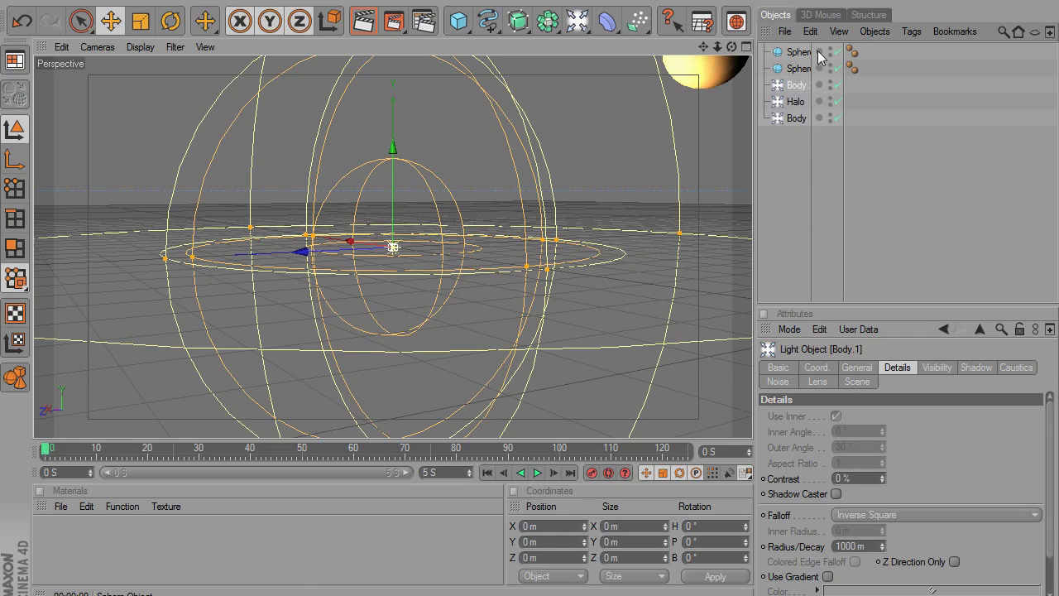
Rename the duplicated light Iluumination and widen the object list's name column to show full names.
double_click(804, 85)
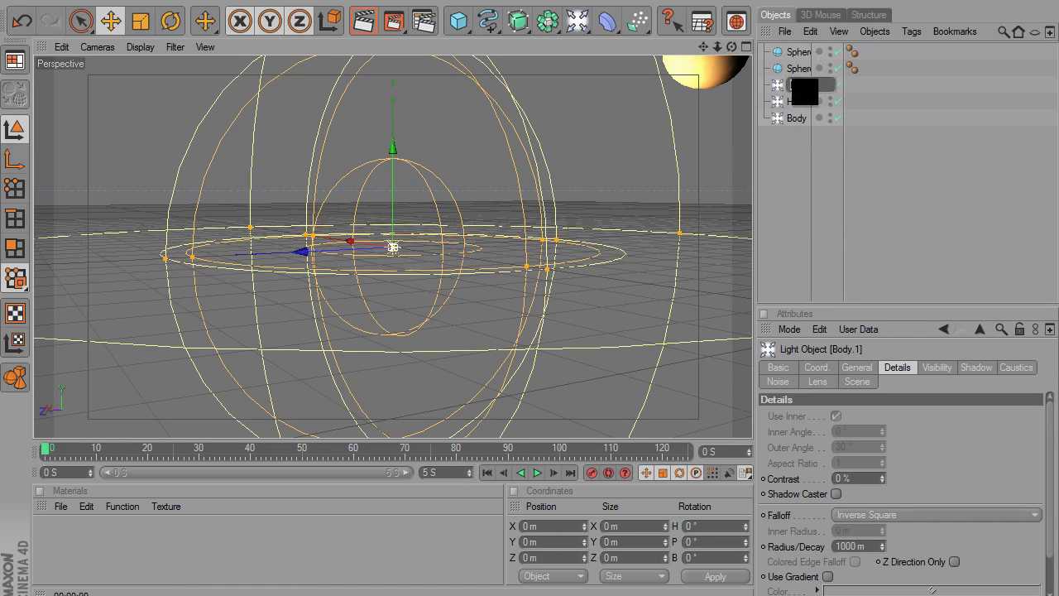
key("BackSpace")
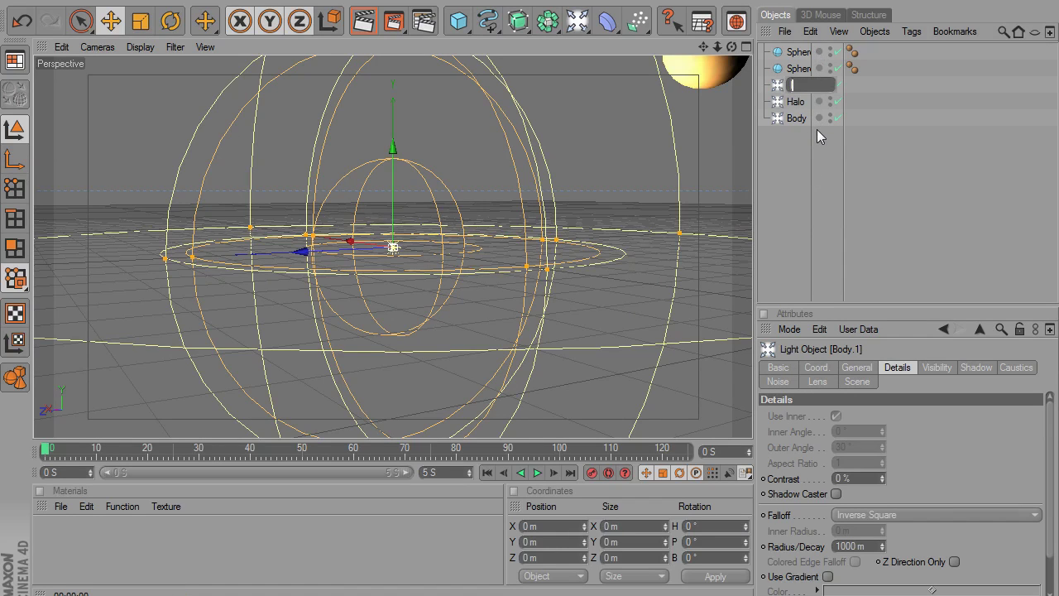
type("Illumination")
key("Return")
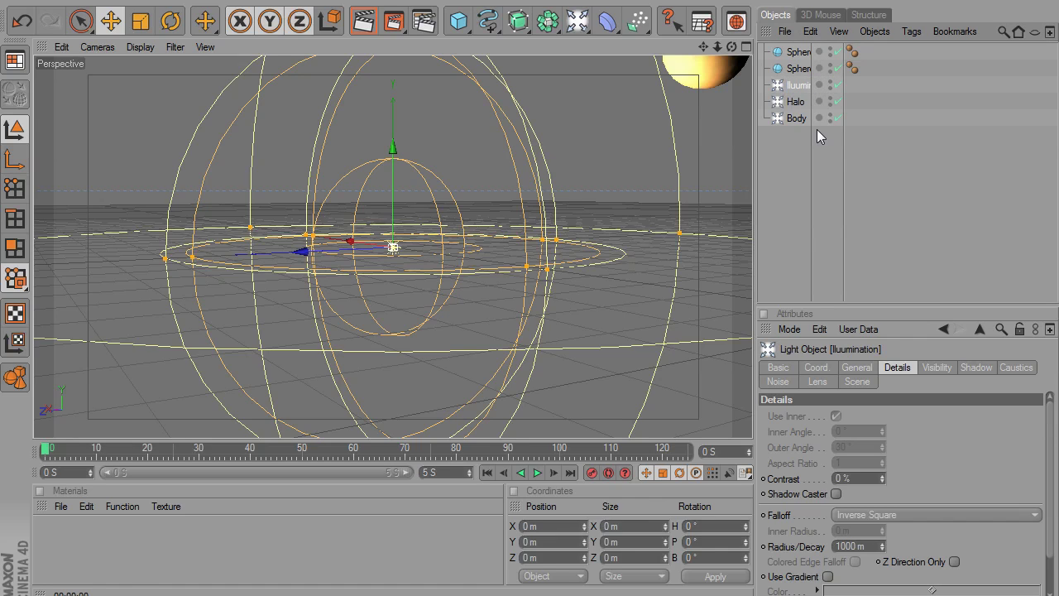
left_click_drag(843, 50, 880, 47)
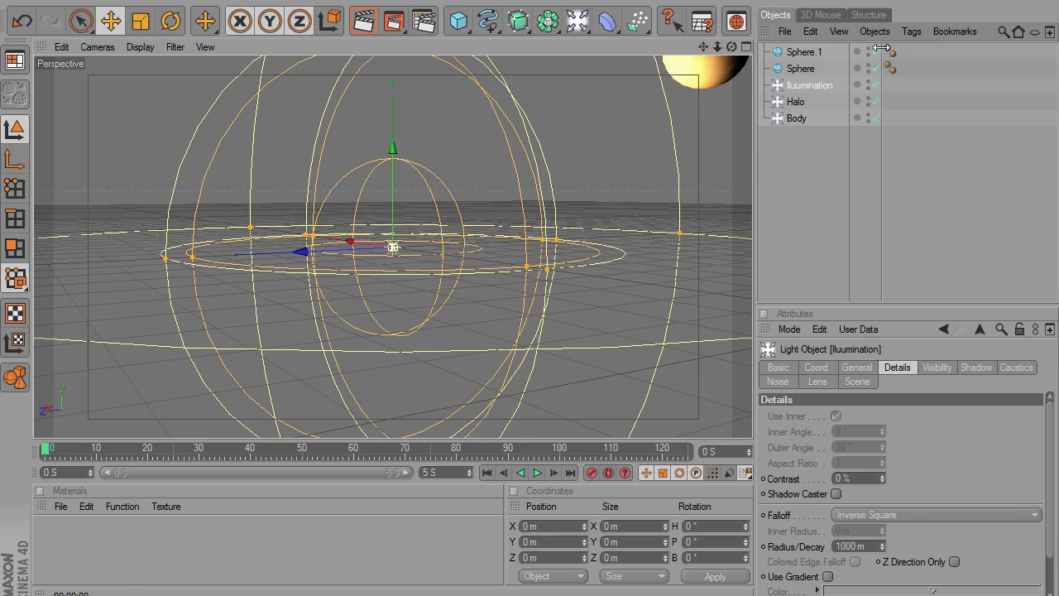
Set the Iluumination light's color to white (RGB 255, 255, 255) and its Visible Light option to None.
left_click(787, 147)
left_click(806, 85)
left_click(857, 369)
left_click(832, 419)
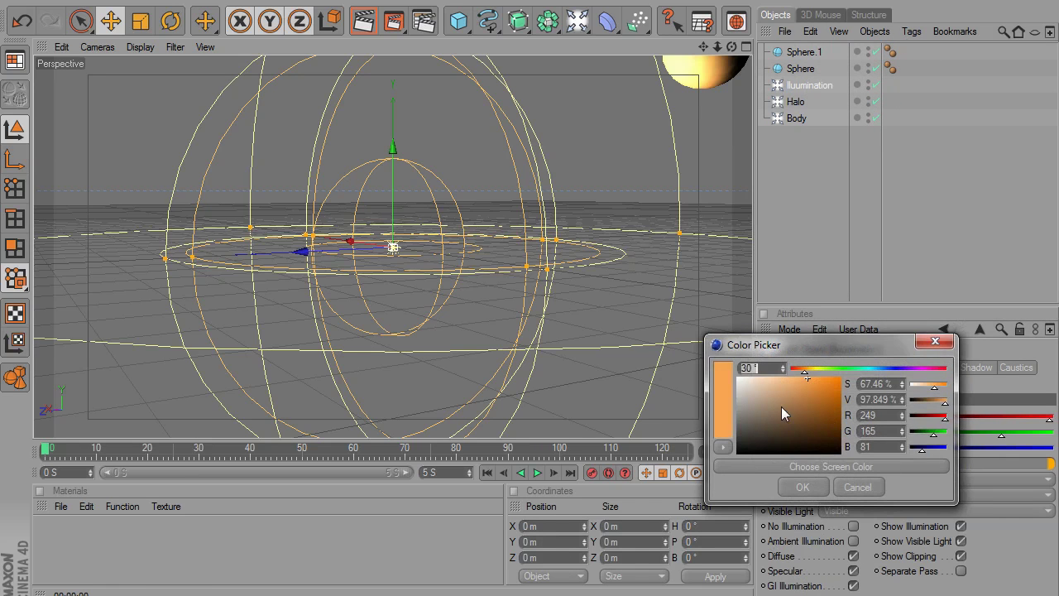
left_click_drag(781, 406, 737, 377)
left_click(801, 487)
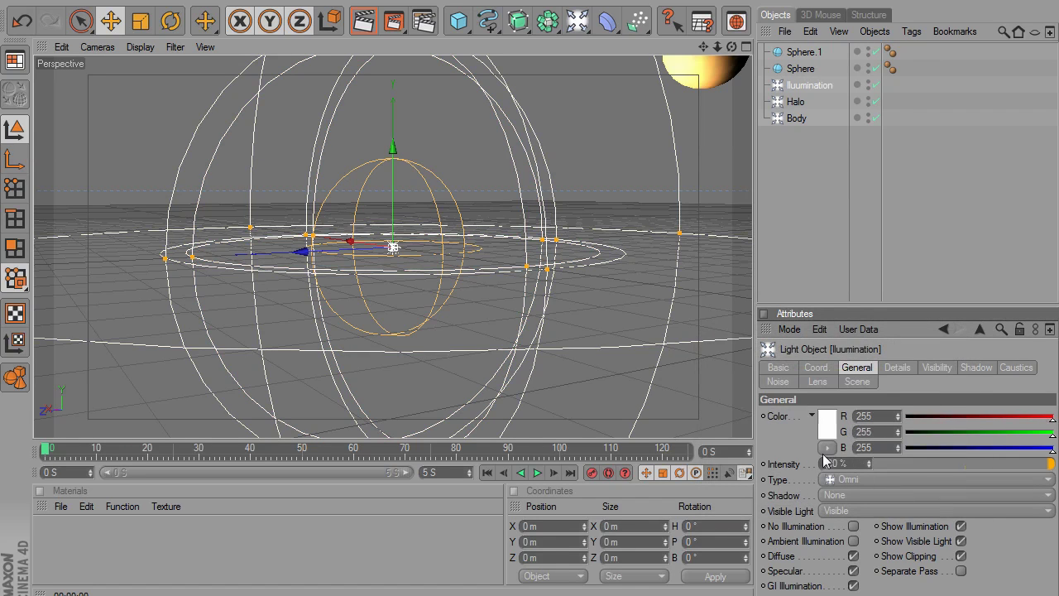
left_click(839, 513)
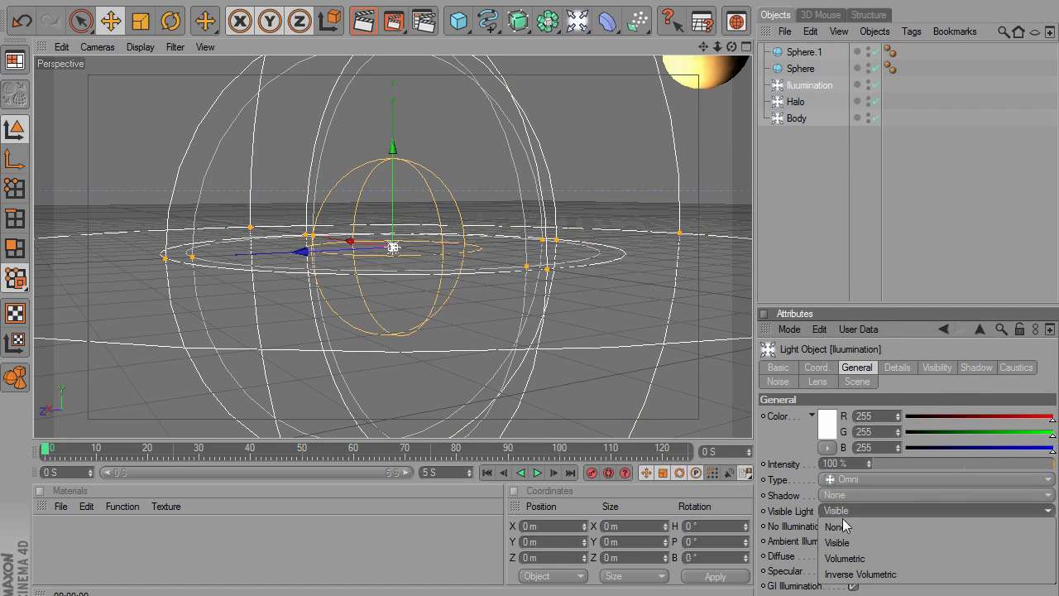
left_click(855, 527)
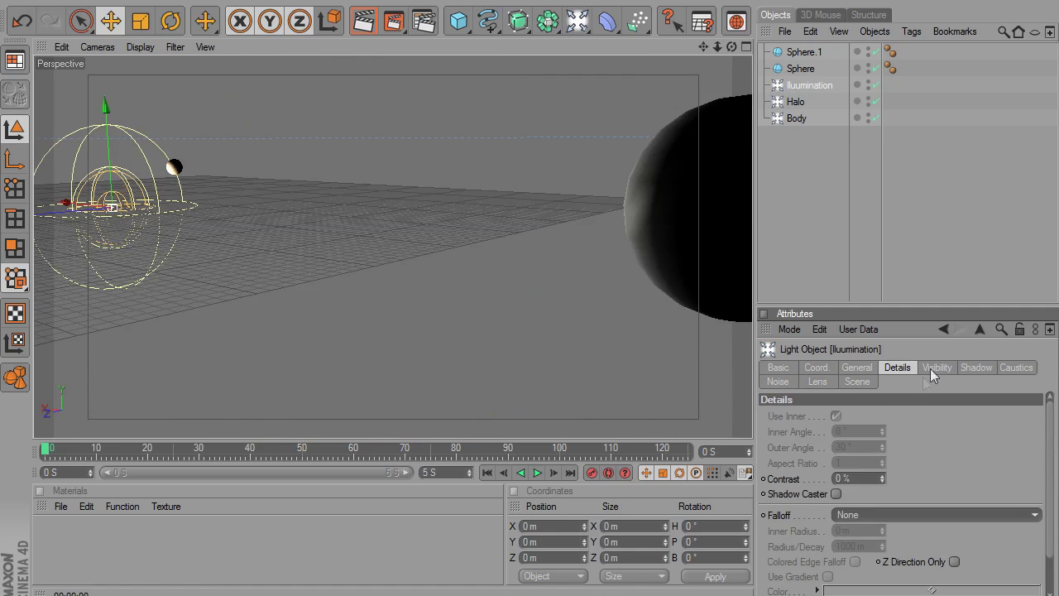
Render the view with the white illumination light and review the settings of the Body and Halo lights, including Halo's falloff.
left_click(852, 368)
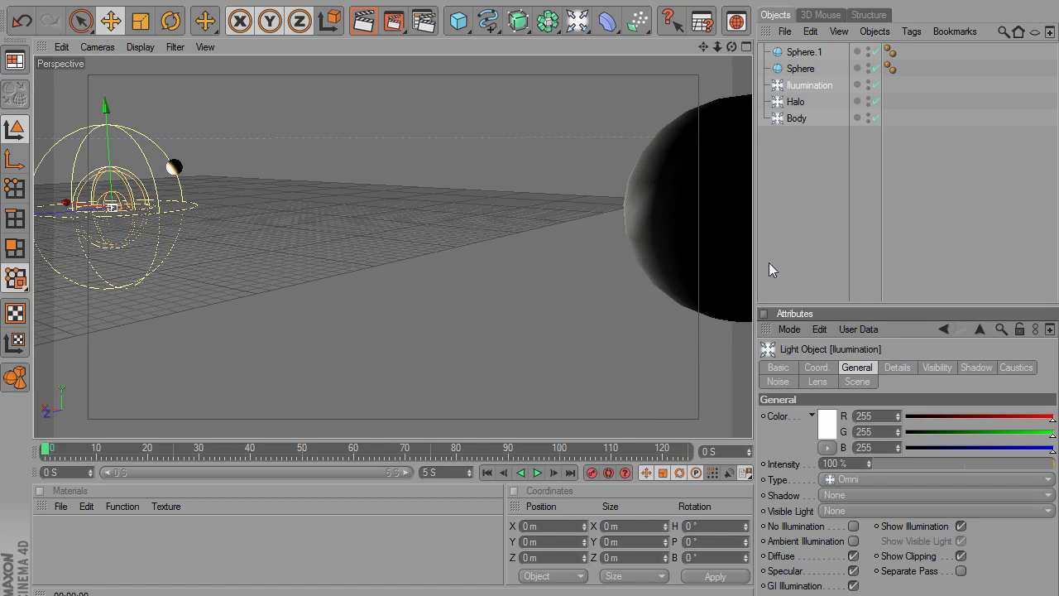
left_click(363, 20)
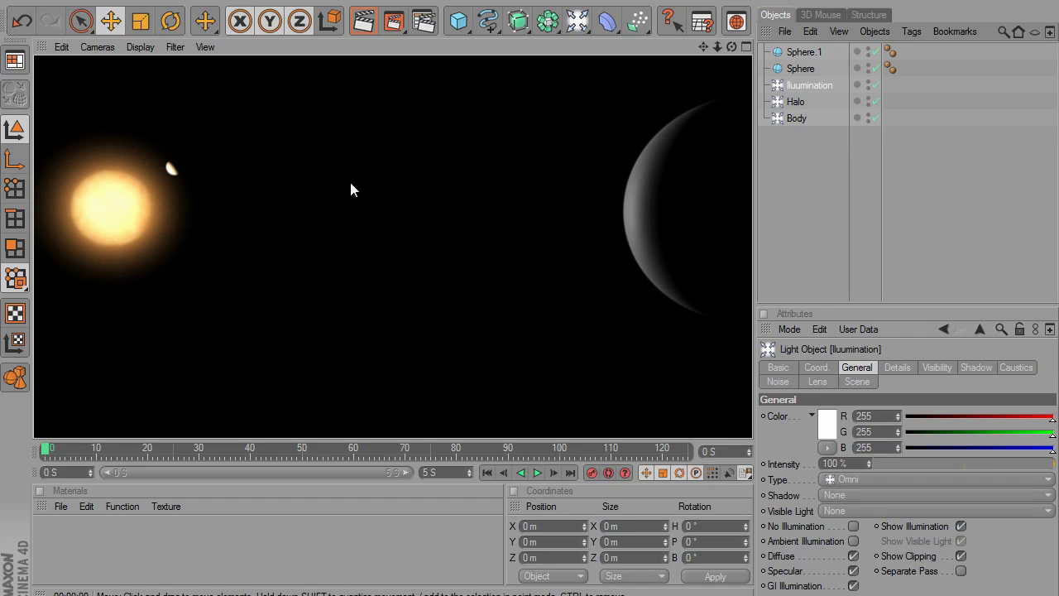
left_click(800, 119)
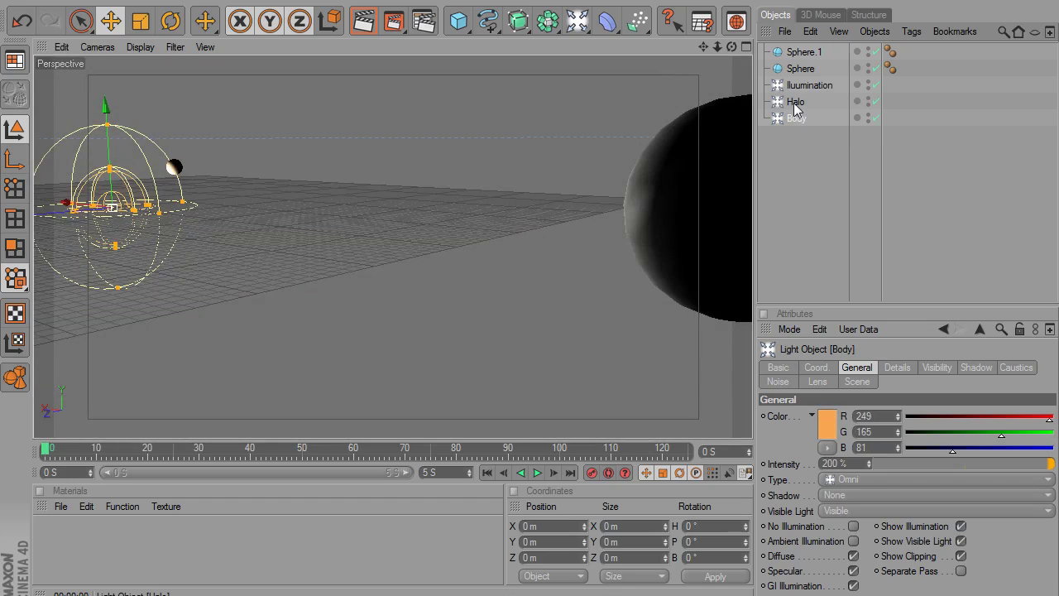
left_click(795, 103)
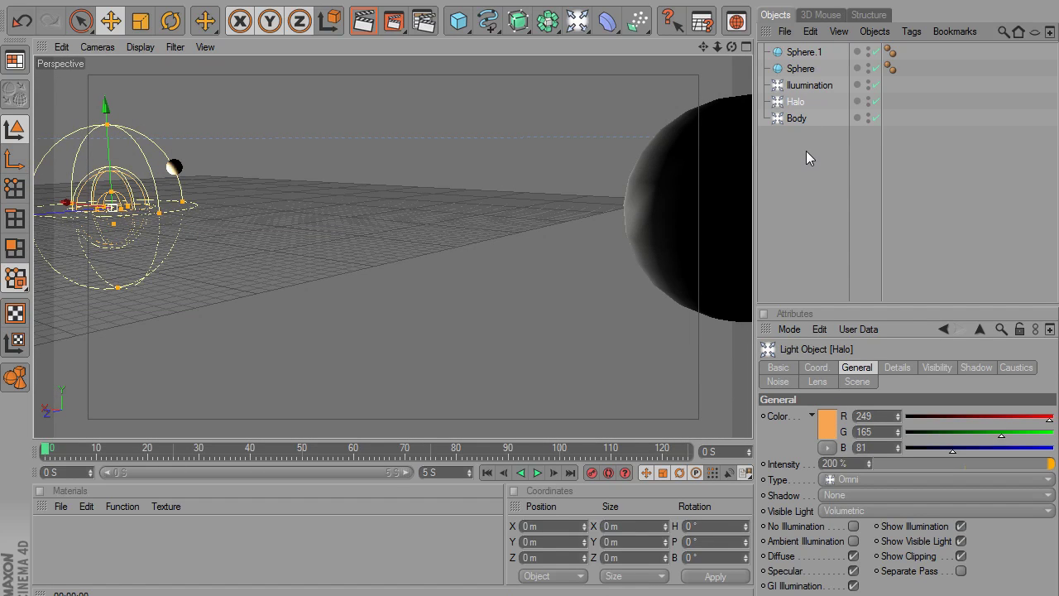
left_click(898, 367)
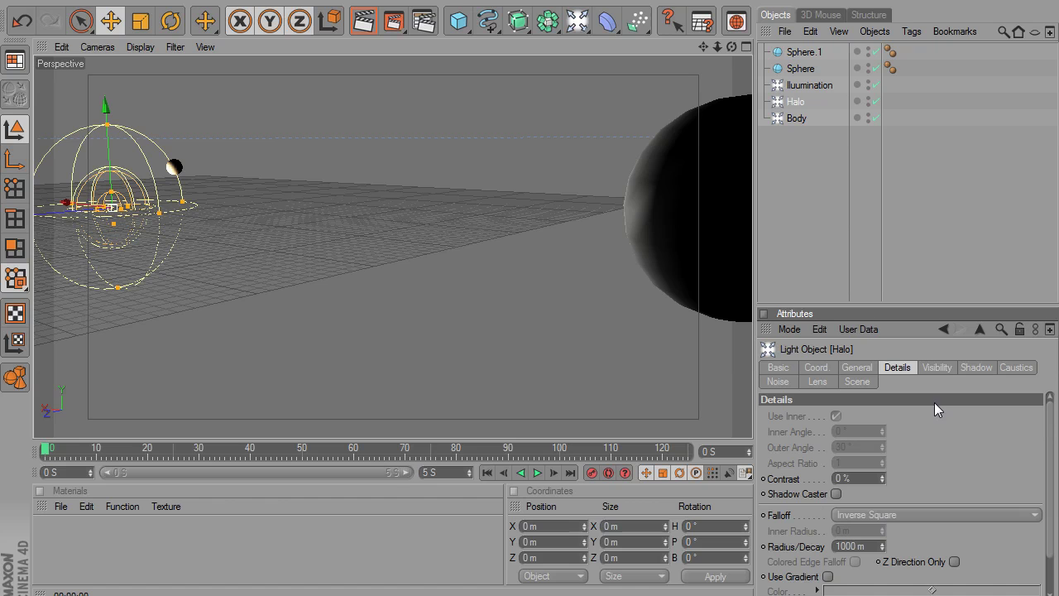
left_click(766, 169)
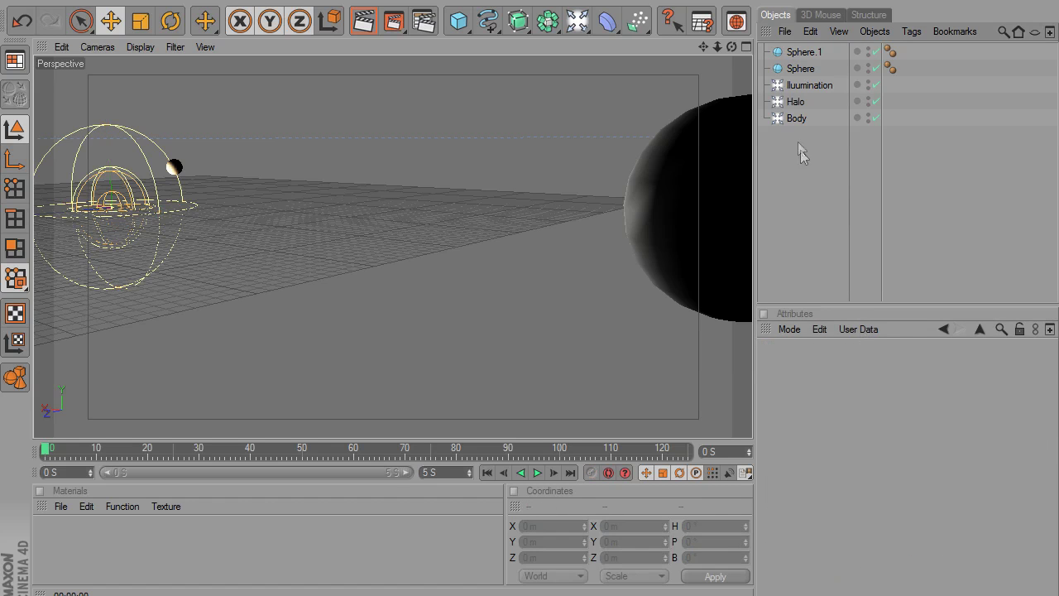
Correct the spelling of the Iluumination light's name to Illumination.
left_click(797, 120)
key("o")
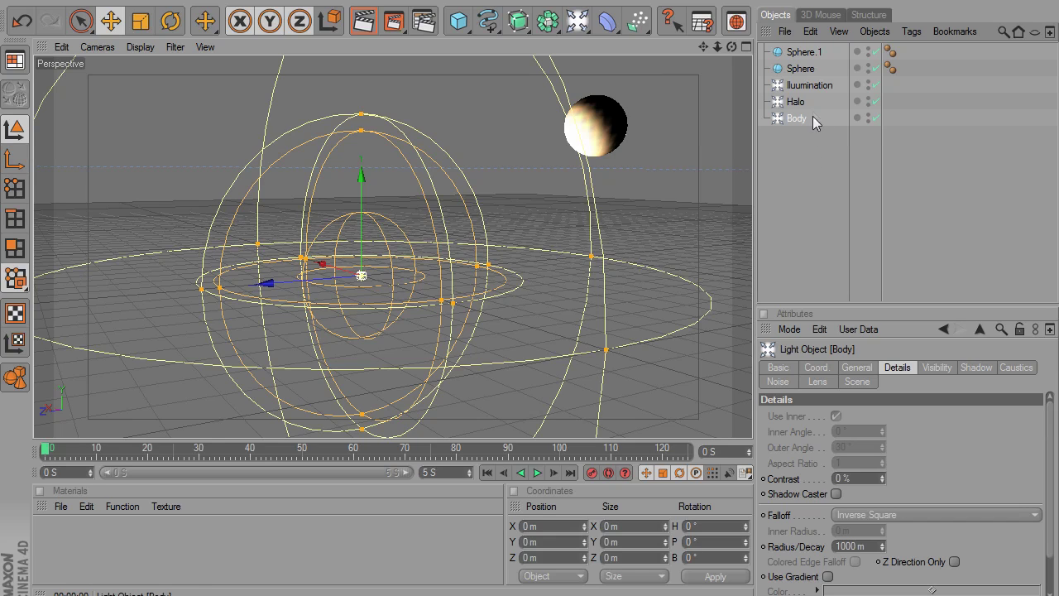
double_click(807, 85)
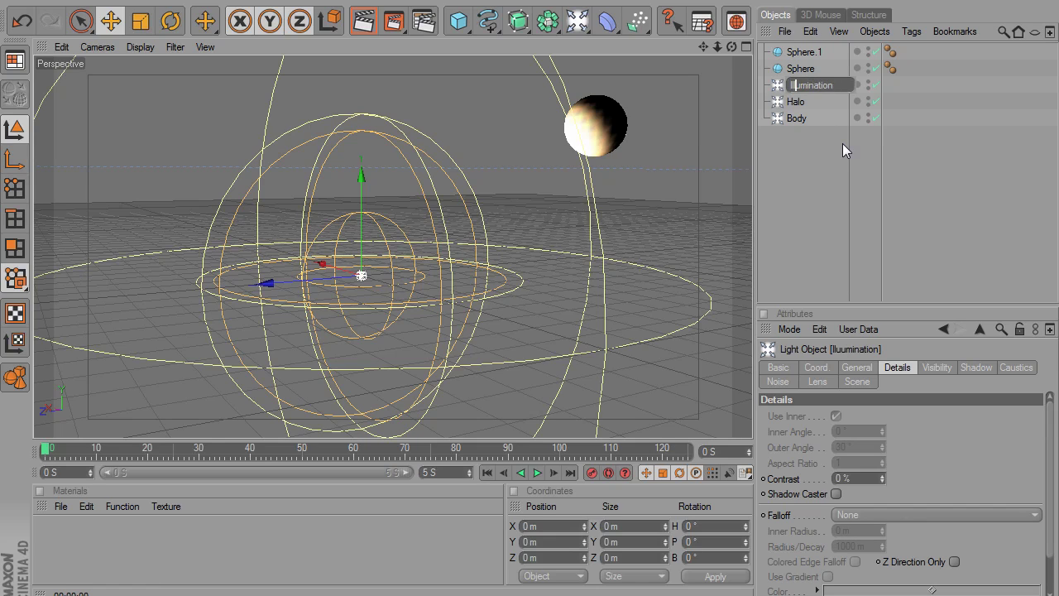
key("Return")
Group the Illumination, Halo and Body lights and rename the resulting null object Sun or star.
left_click_drag(814, 171, 776, 79)
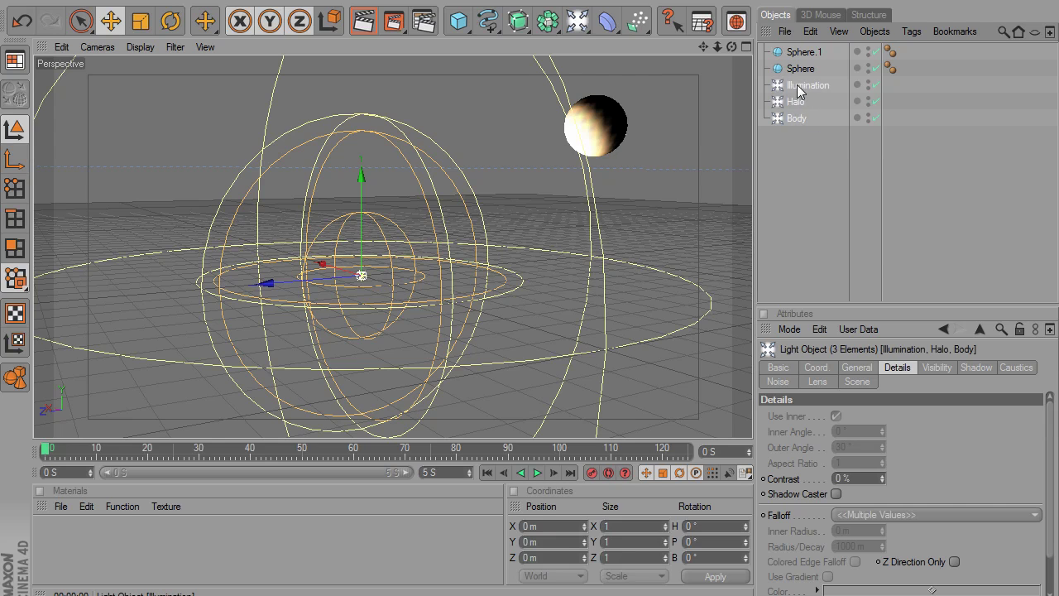
right_click(797, 86)
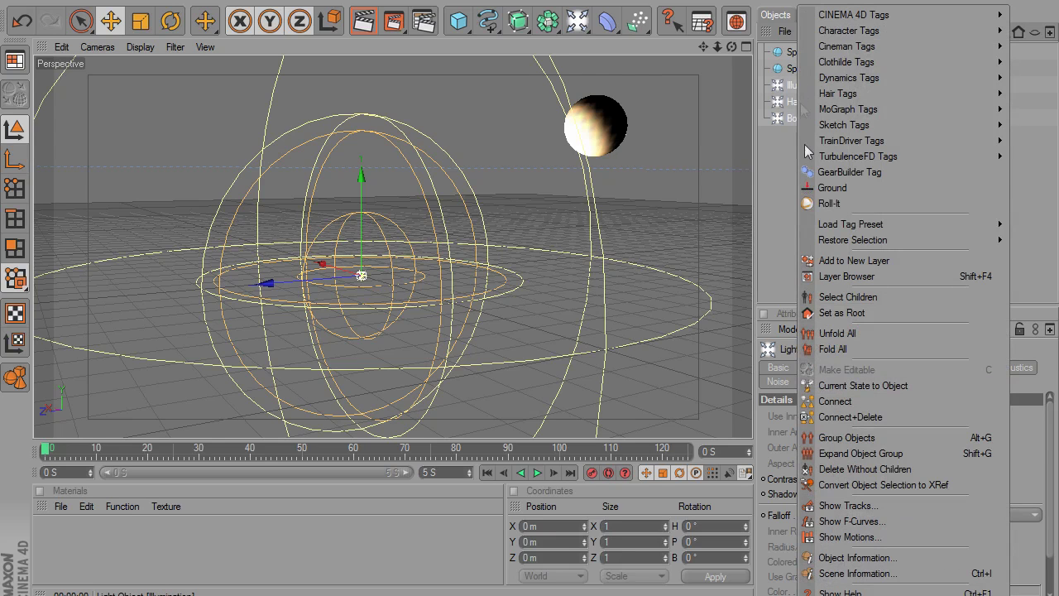
left_click(889, 437)
double_click(807, 84)
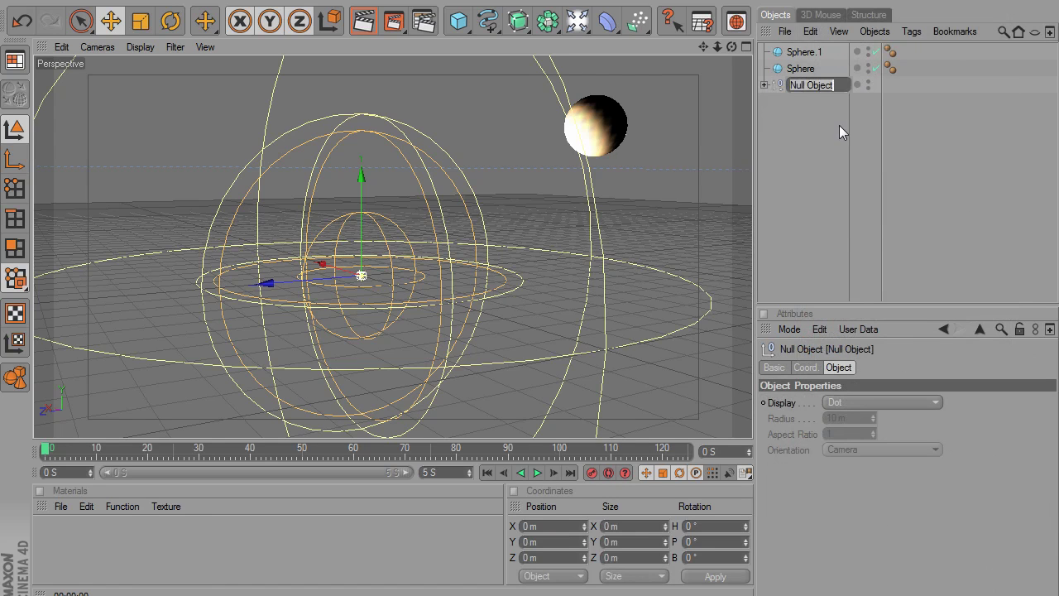
type("Sun or star")
key("Return")
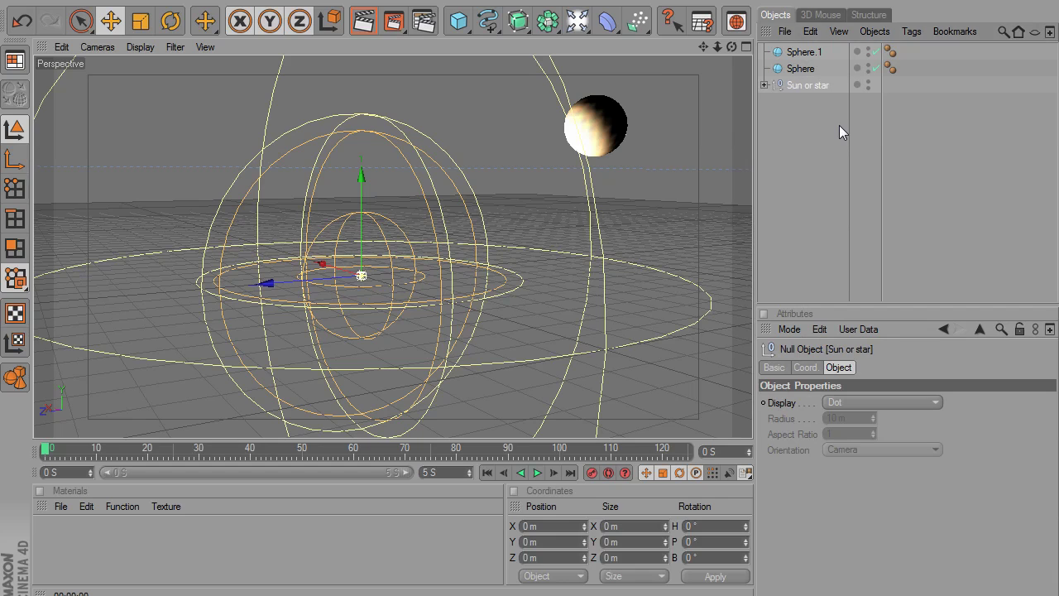
Add an XPresso tag to the Sun or star null, then close and reopen its XPresso Editor.
right_click(798, 86)
mouse_move(831, 107)
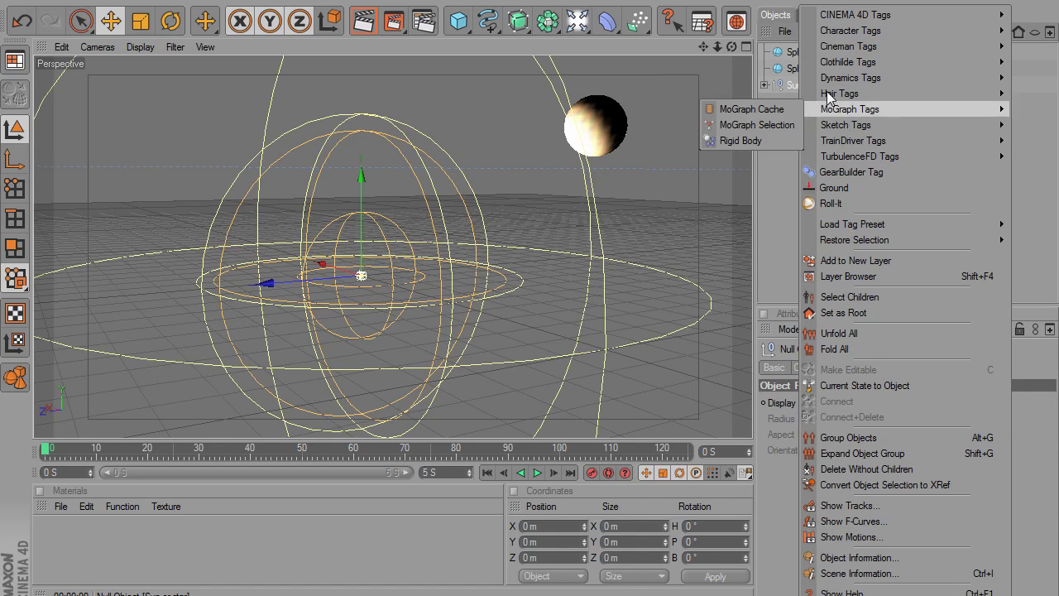
mouse_move(889, 19)
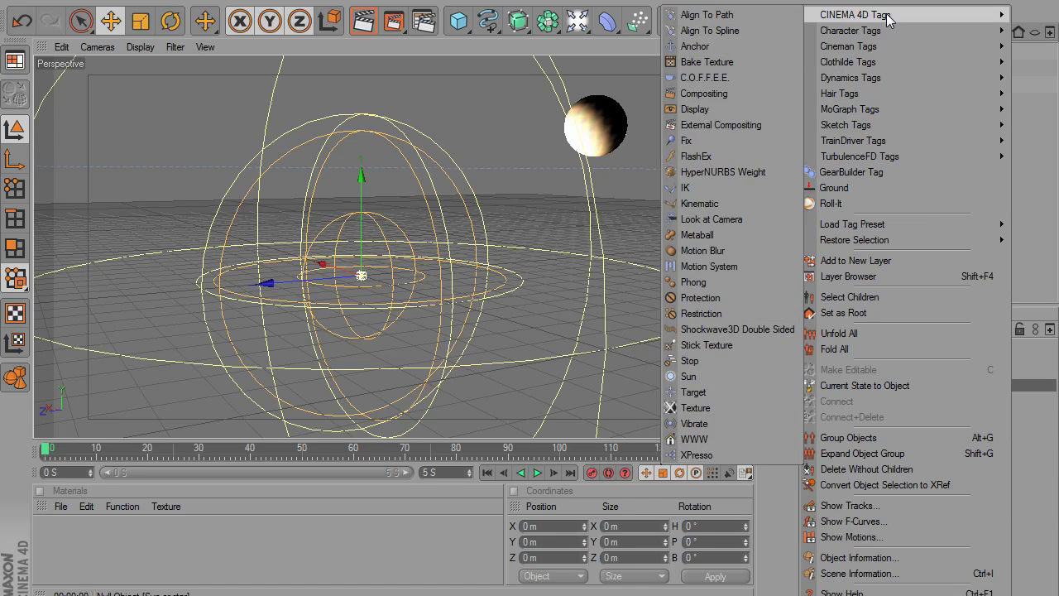
left_click(697, 455)
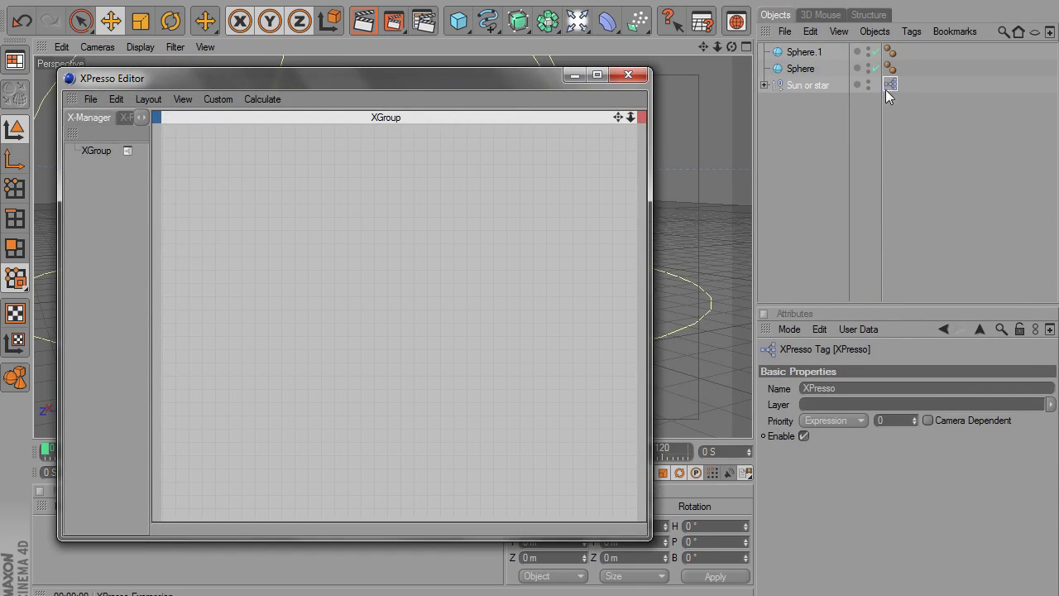
left_click_drag(366, 78, 371, 313)
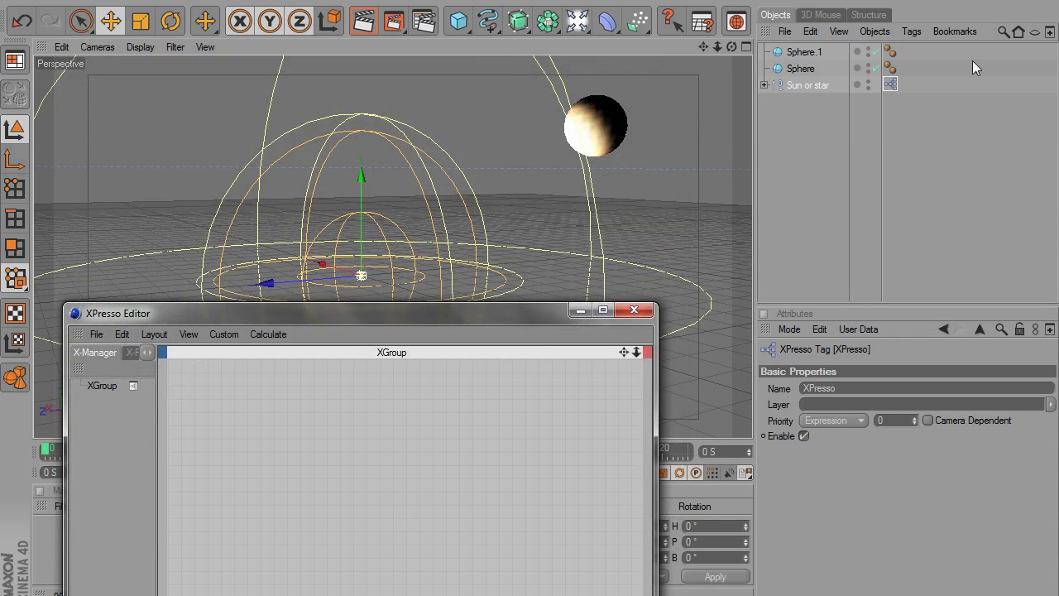
left_click(890, 83)
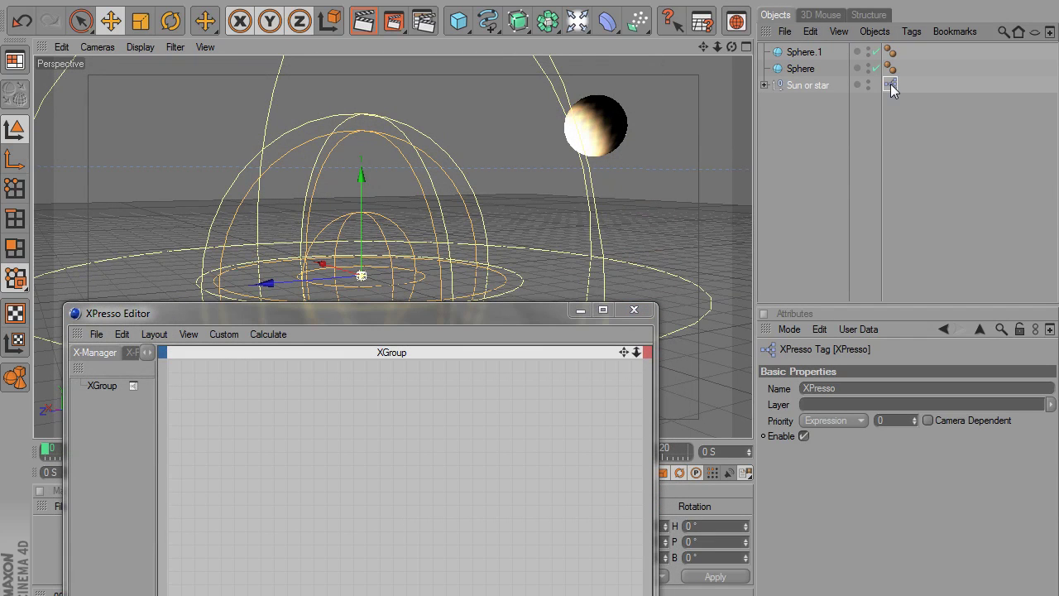
left_click_drag(331, 315, 381, 83)
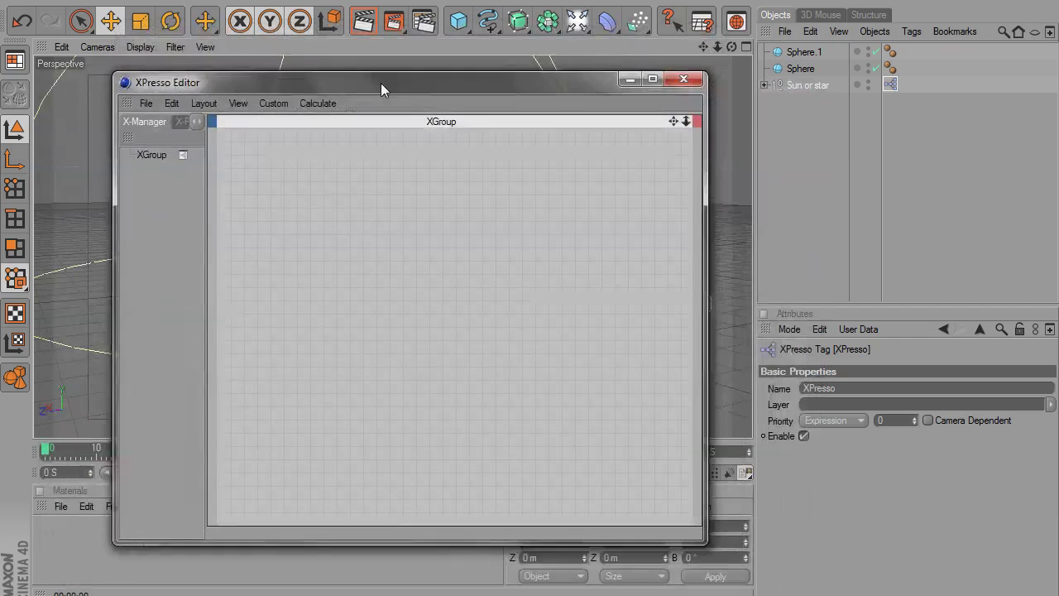
left_click(683, 79)
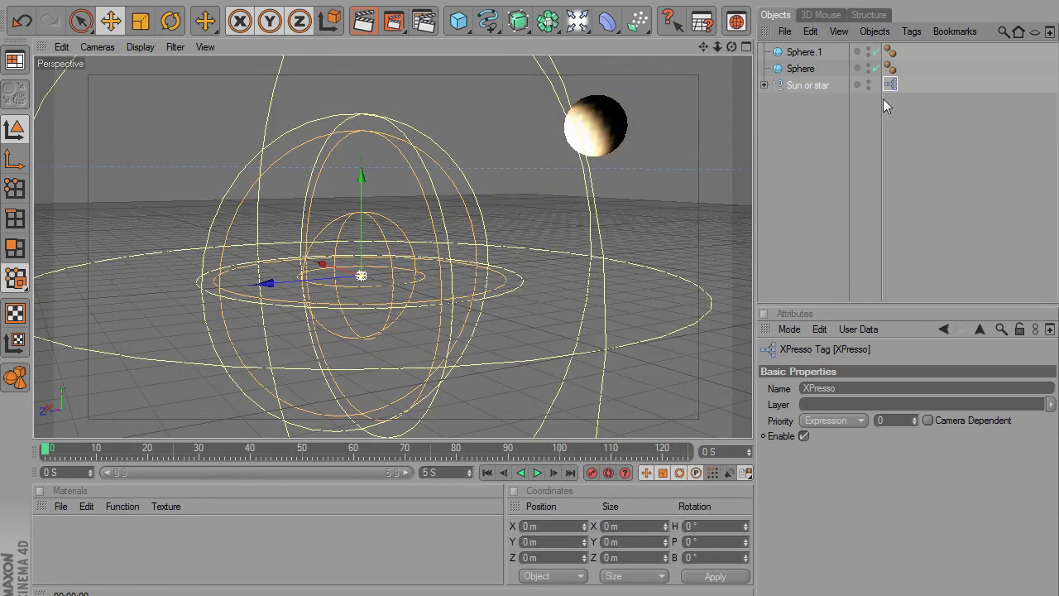
double_click(890, 84)
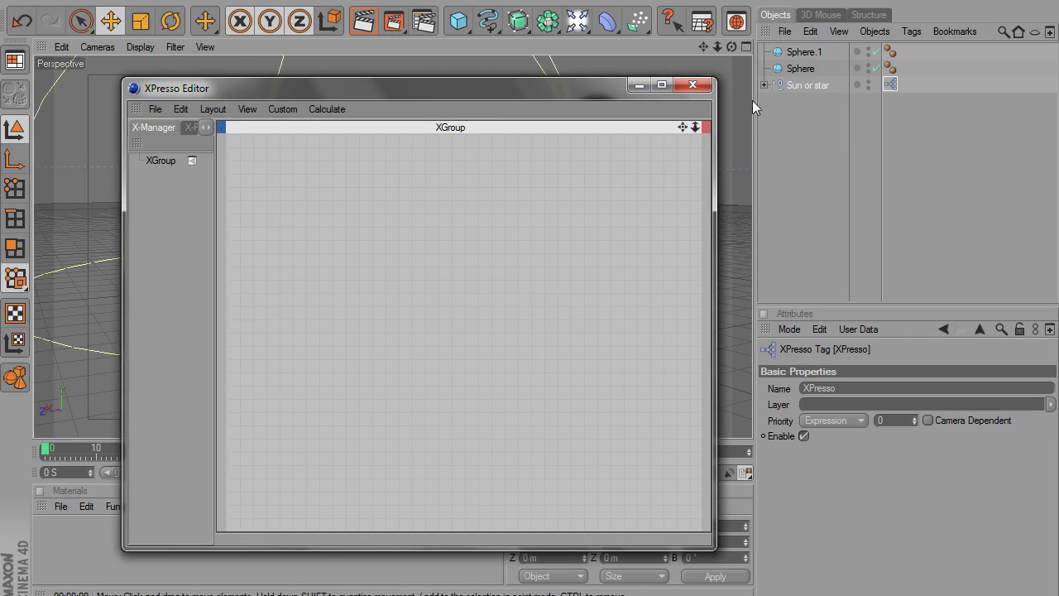
Add the Sun or star null as a node near the upper-left corner of the XPresso graph.
left_click_drag(806, 84, 345, 268)
left_click(359, 198)
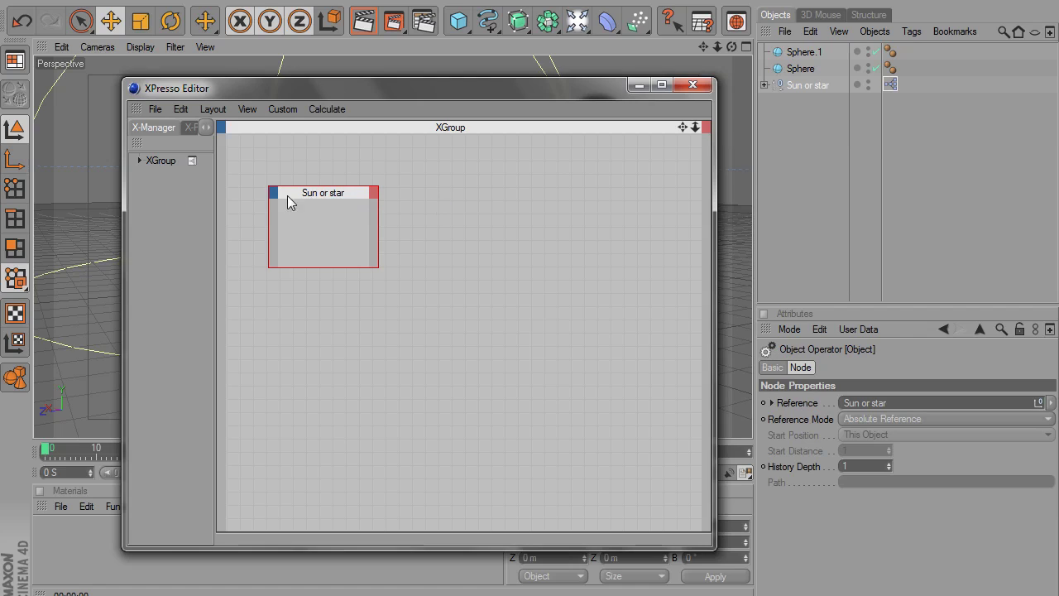
left_click_drag(317, 195, 303, 194)
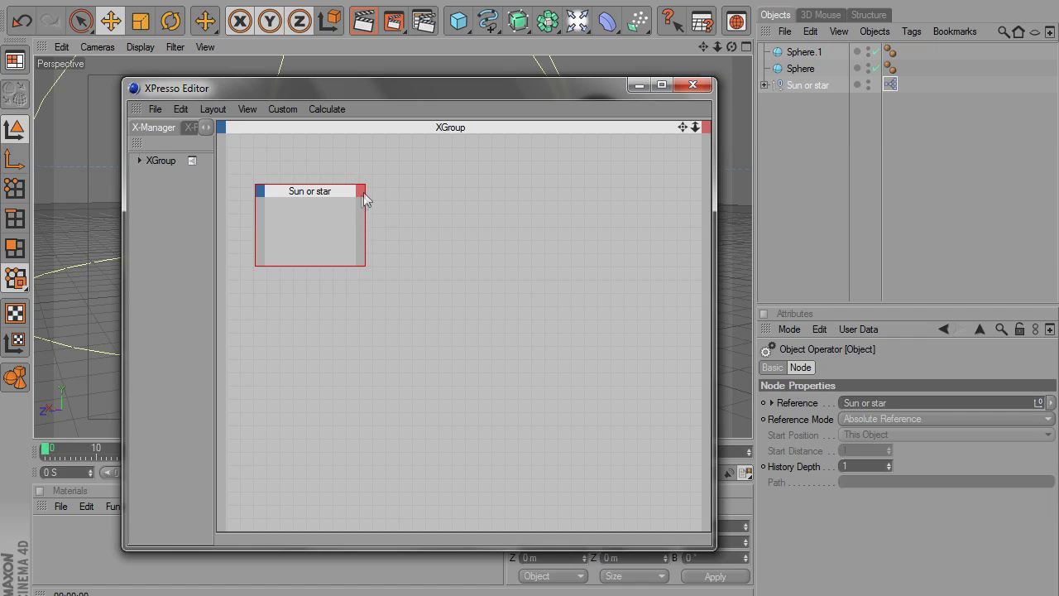
Add a user data field named Radius with a Float Slider interface to the Sun or star null.
left_click(805, 86)
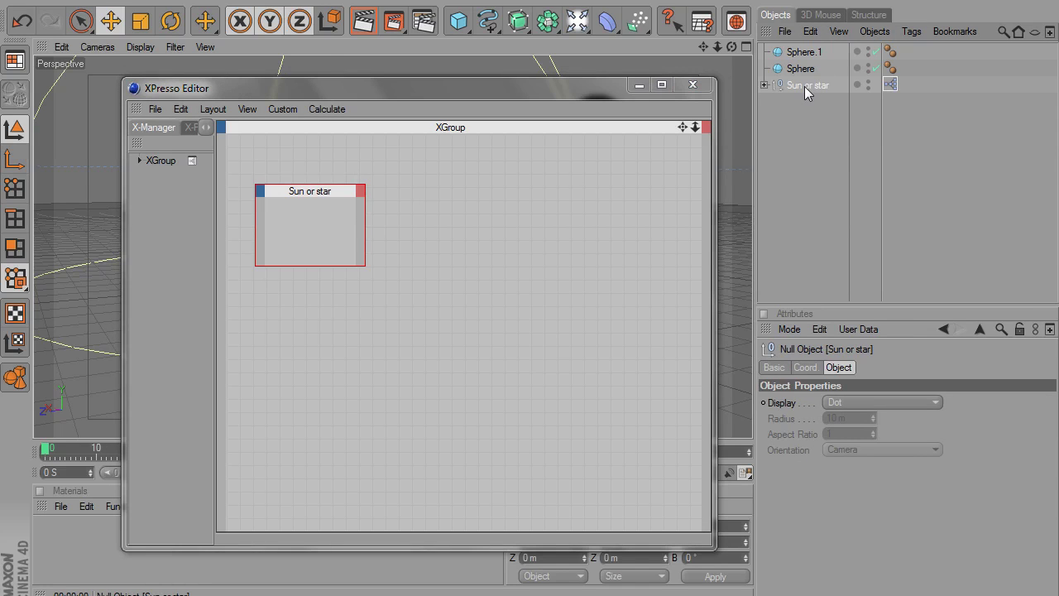
left_click(867, 330)
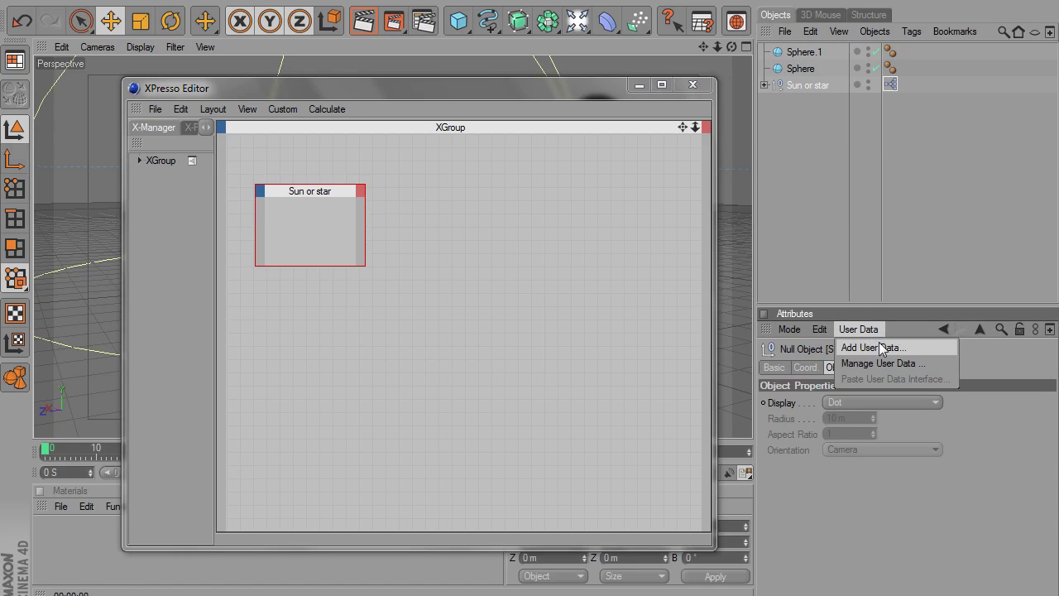
left_click(883, 348)
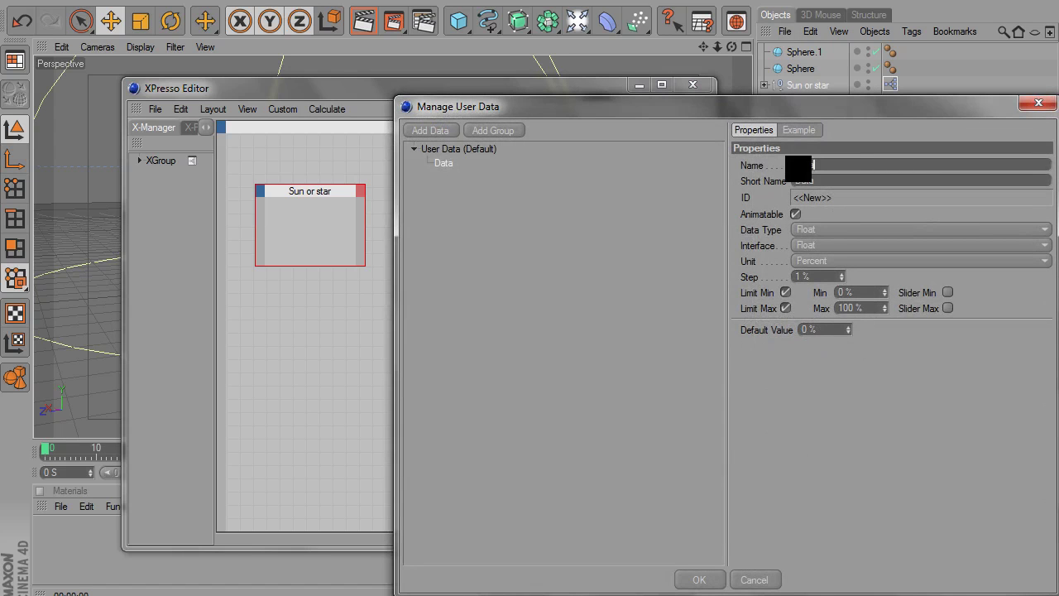
type("Radius")
left_click(832, 247)
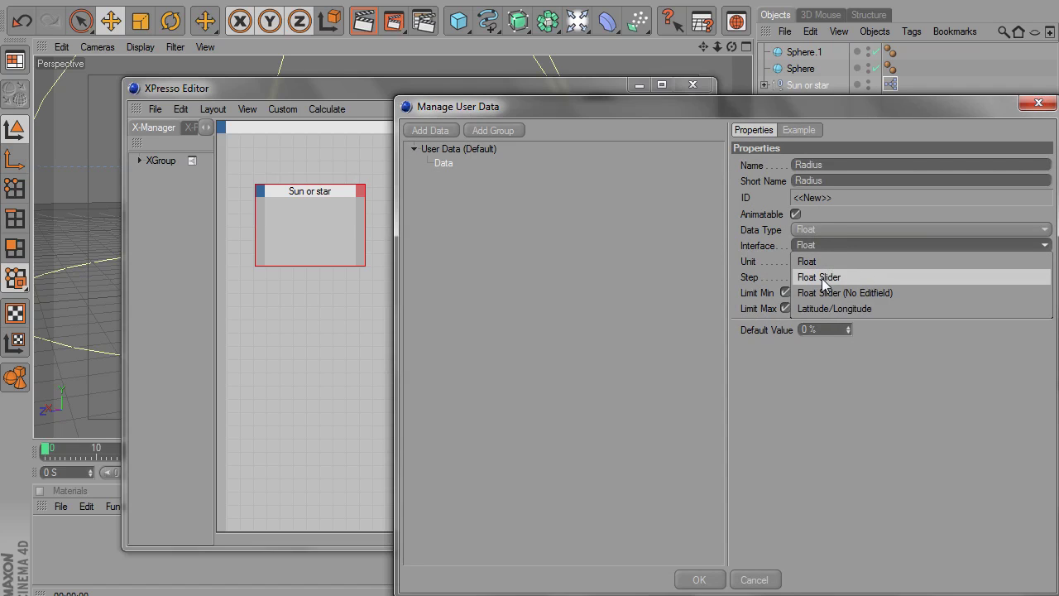
left_click(824, 278)
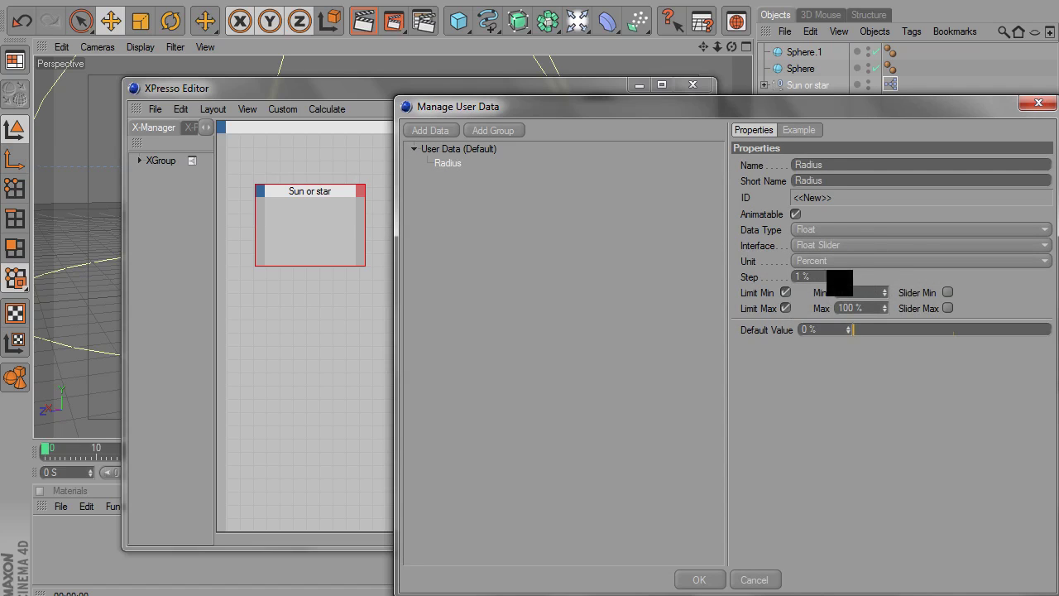
Set the Radius field's unit to Meter with a minimum of 300 m and maximum of 5000 m, and confirm the user data.
left_click(839, 259)
left_click(848, 323)
type("00")
key("Return")
double_click(838, 308)
type("5000")
key("Return")
left_click_drag(775, 111, 643, 64)
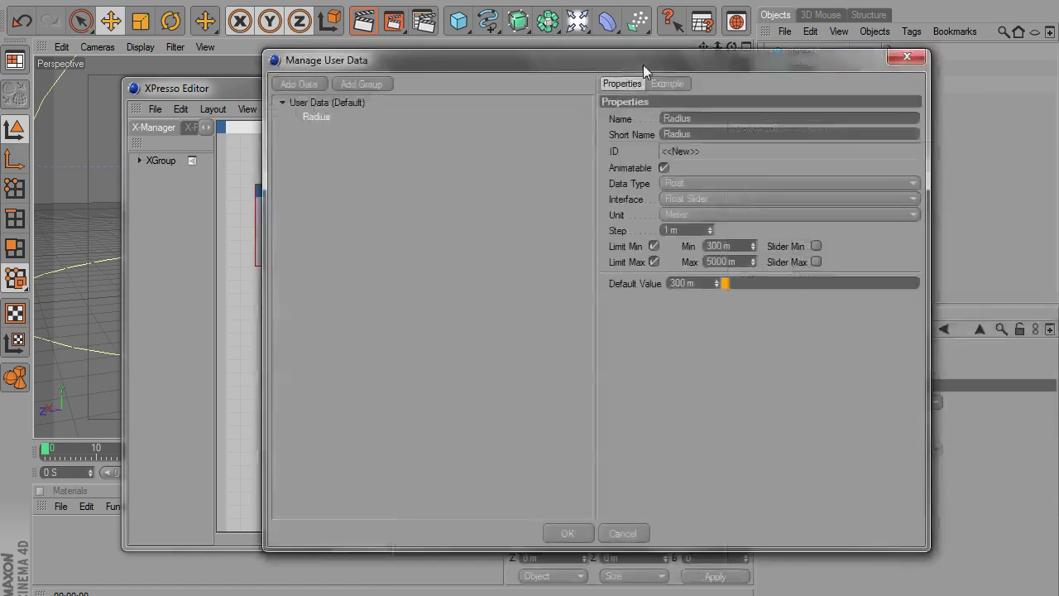
left_click(569, 533)
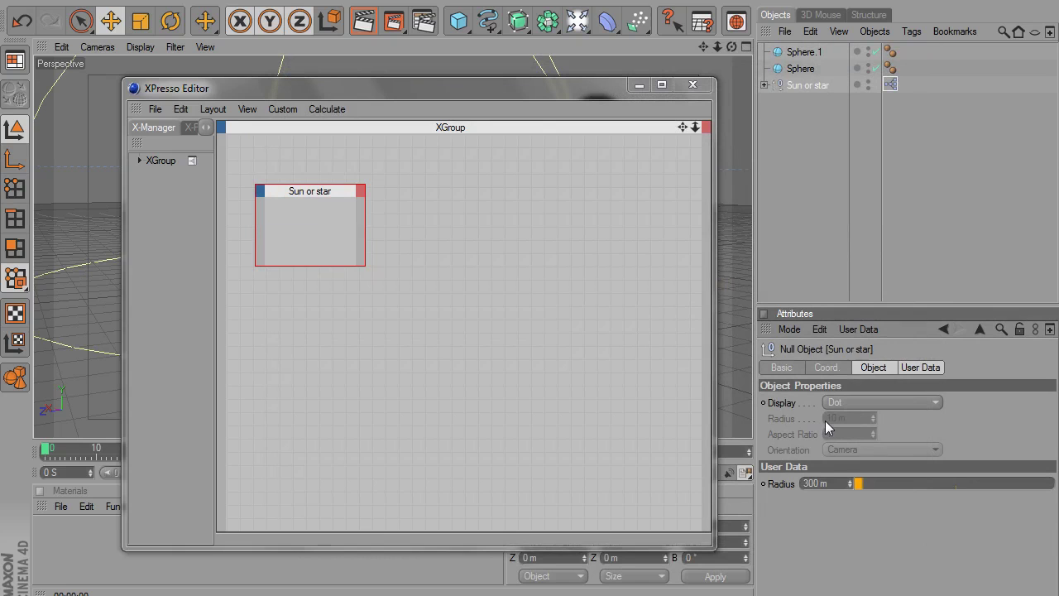
Add a second user data field named Colour with the Color data type to the Sun or star null.
left_click(858, 330)
left_click(859, 351)
double_click(831, 164)
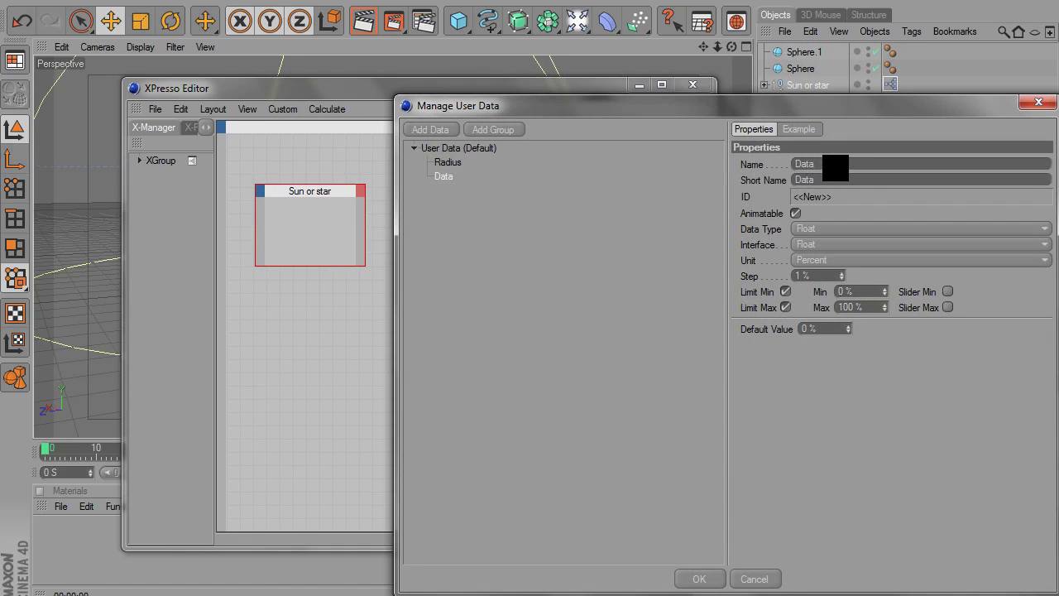
type("Colour")
left_click(815, 231)
left_click(839, 247)
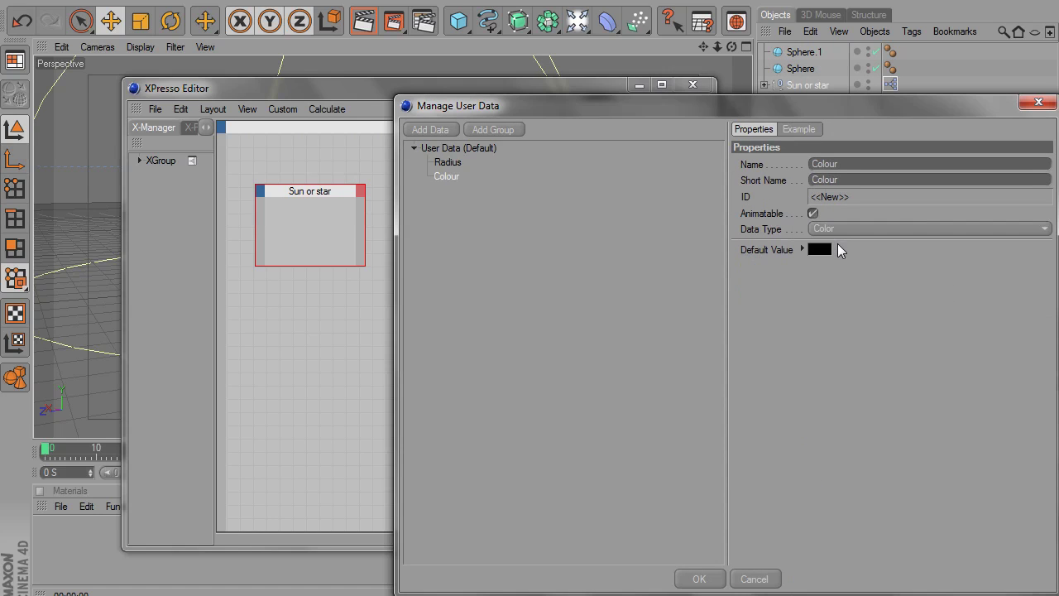
Set the Colour field's default to light orange (RGB 255, 178, 101), confirm, and display only the null's user data with the viewport uncovered.
left_click(820, 249)
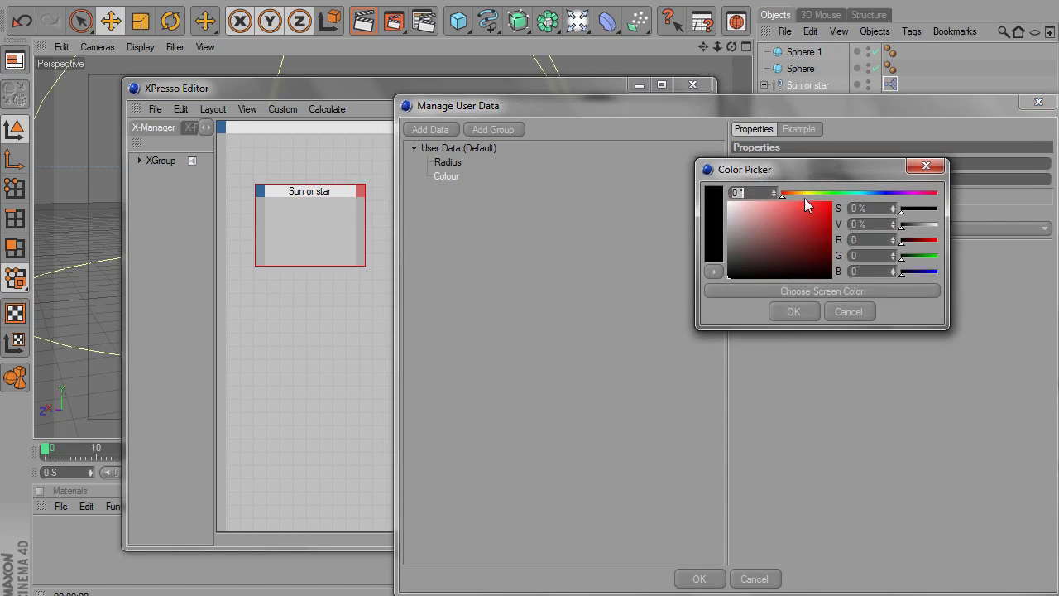
mouse_move(788, 195)
left_mouse_down()
mouse_move(800, 198)
mouse_move(792, 202)
left_mouse_up()
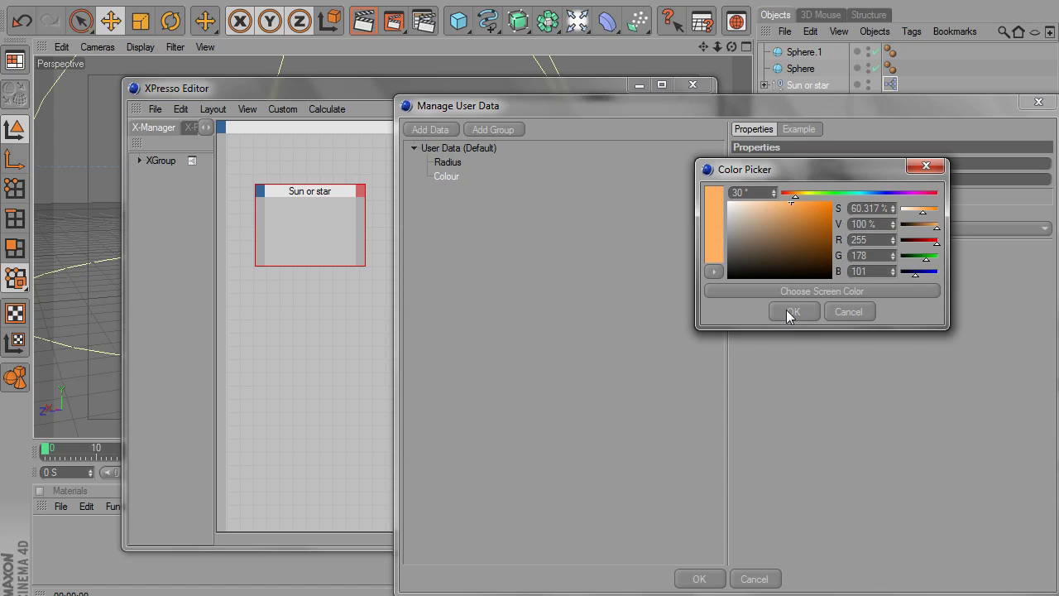
left_click(790, 311)
left_click(715, 578)
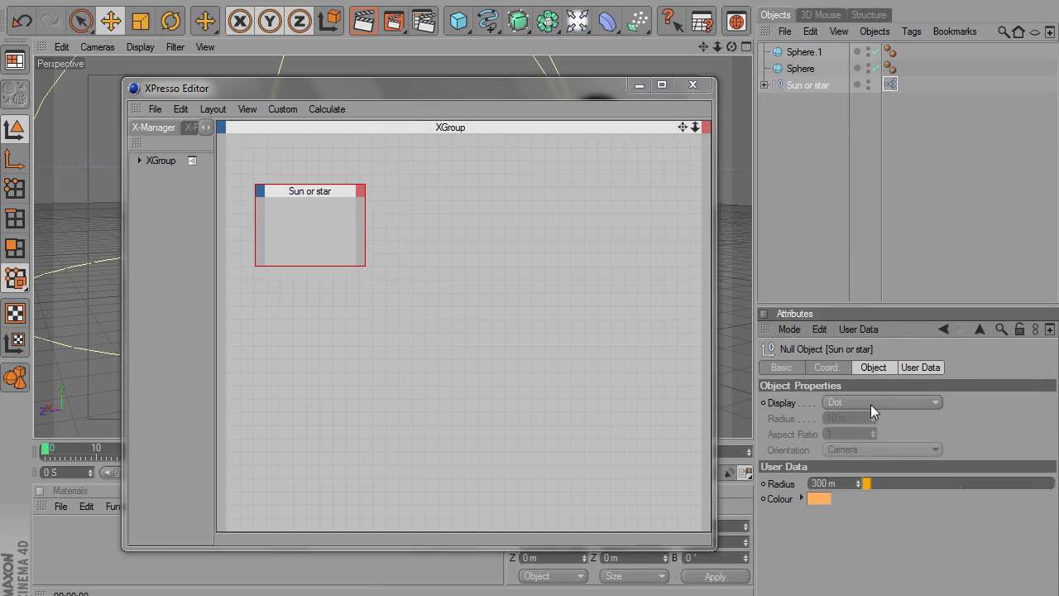
left_click(920, 367)
left_click_drag(469, 94, 456, 287)
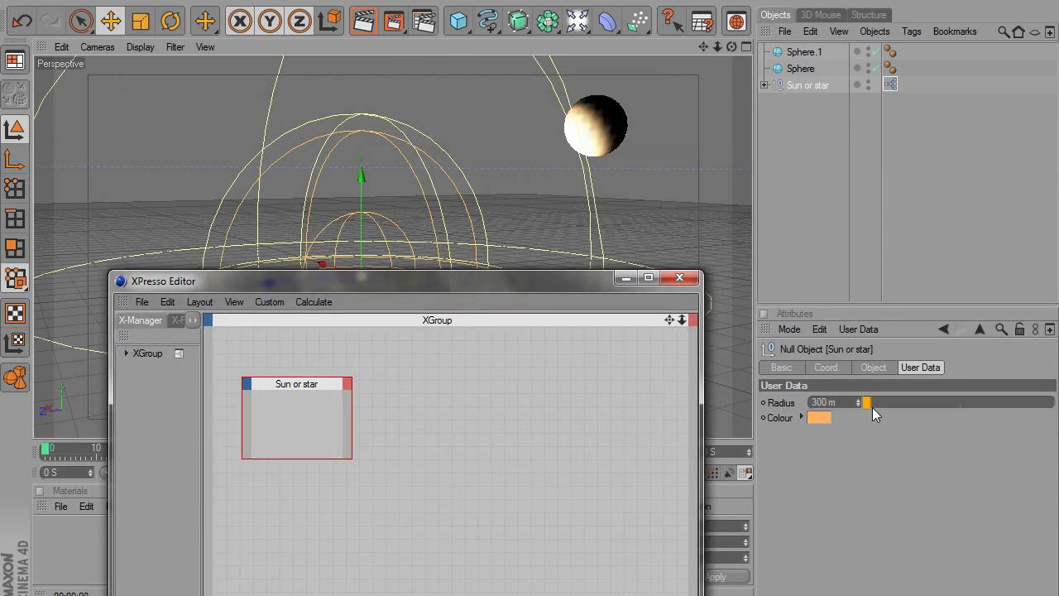
Add the Radius user data as an output port on the Sun or star XPresso node.
left_click(872, 403)
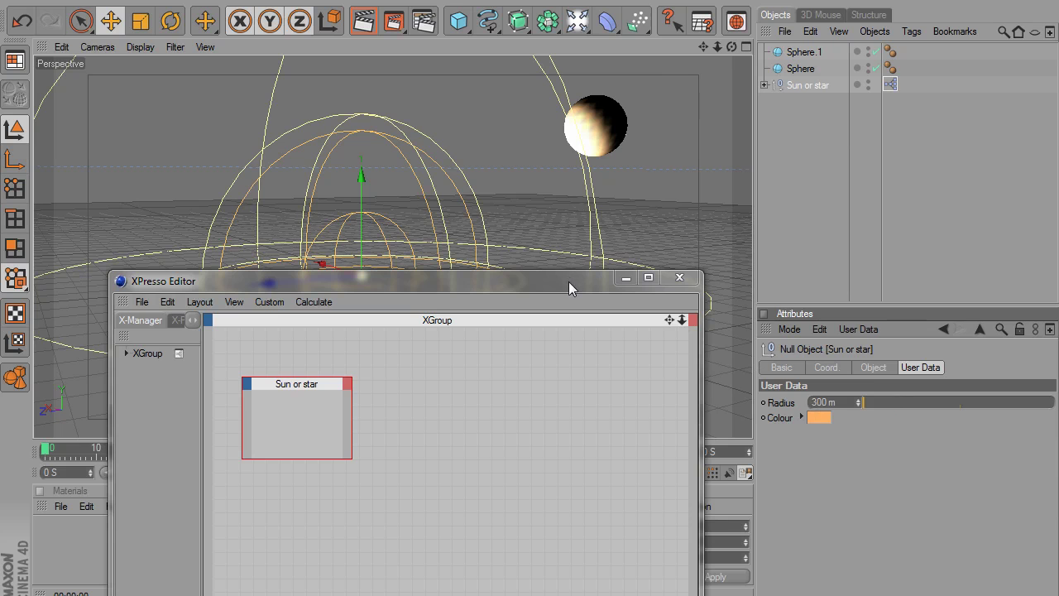
key("ctrl+z")
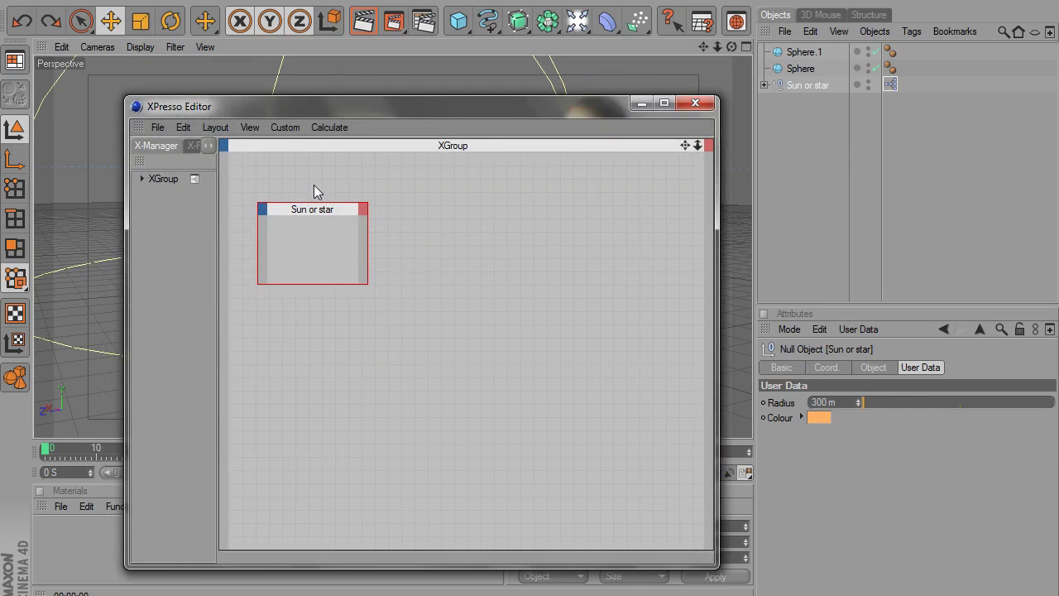
mouse_move(338, 208)
left_mouse_down()
mouse_move(315, 197)
mouse_move(351, 200)
left_mouse_up()
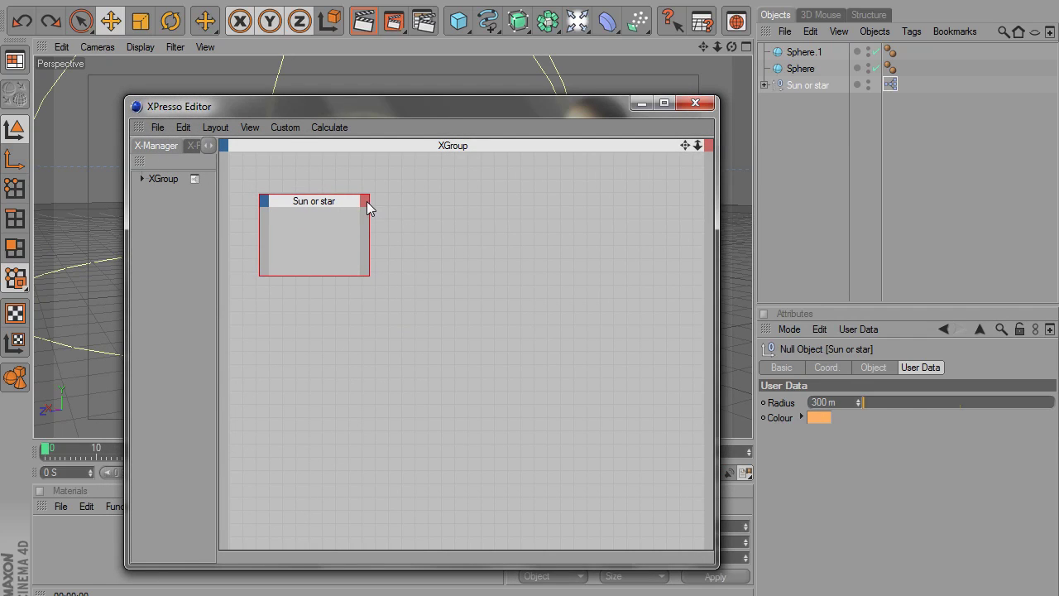
left_click(367, 201)
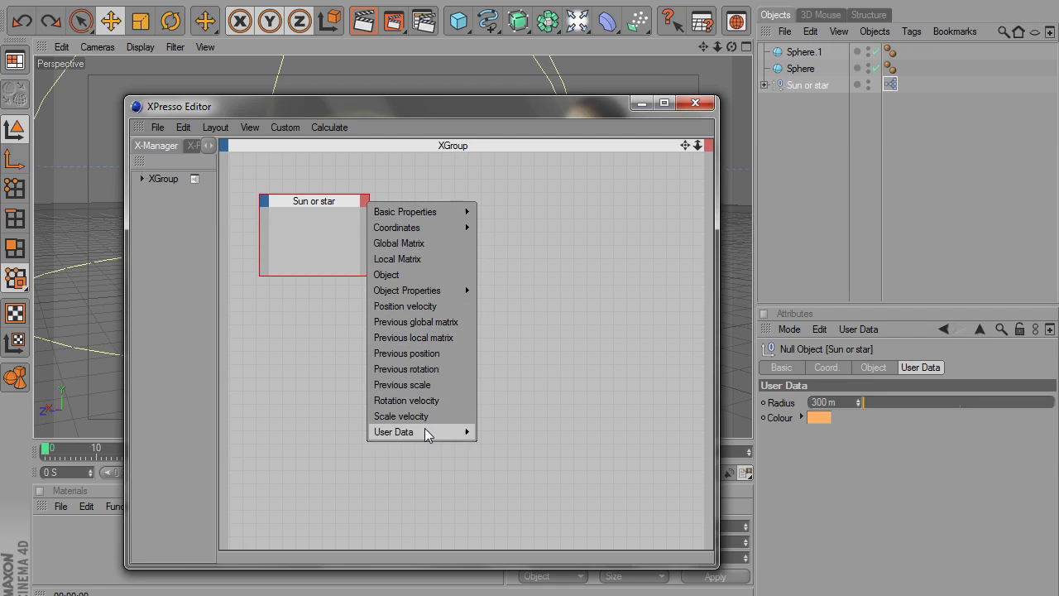
mouse_move(425, 432)
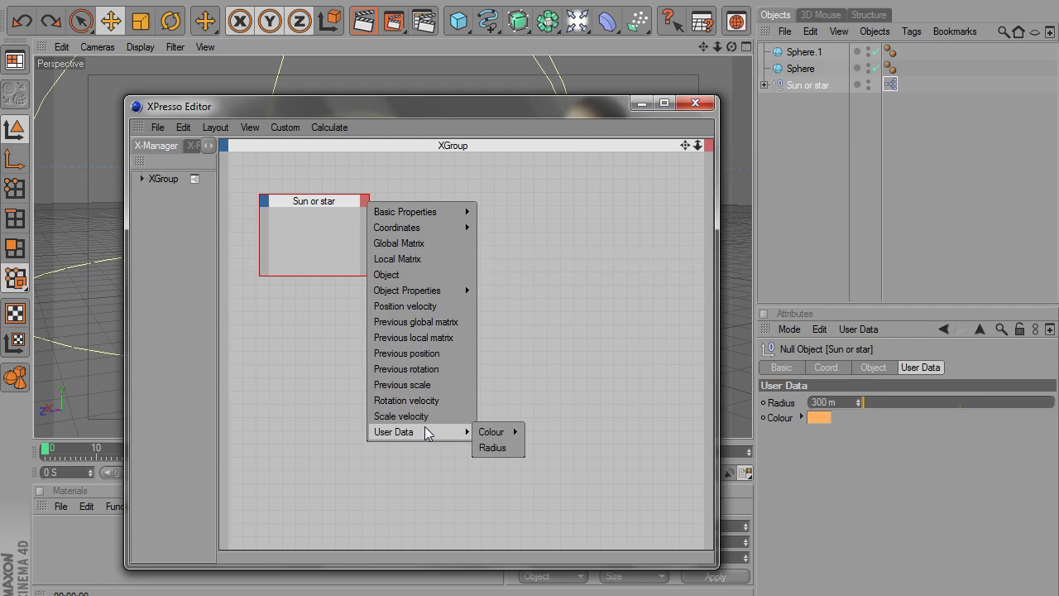
left_click(493, 448)
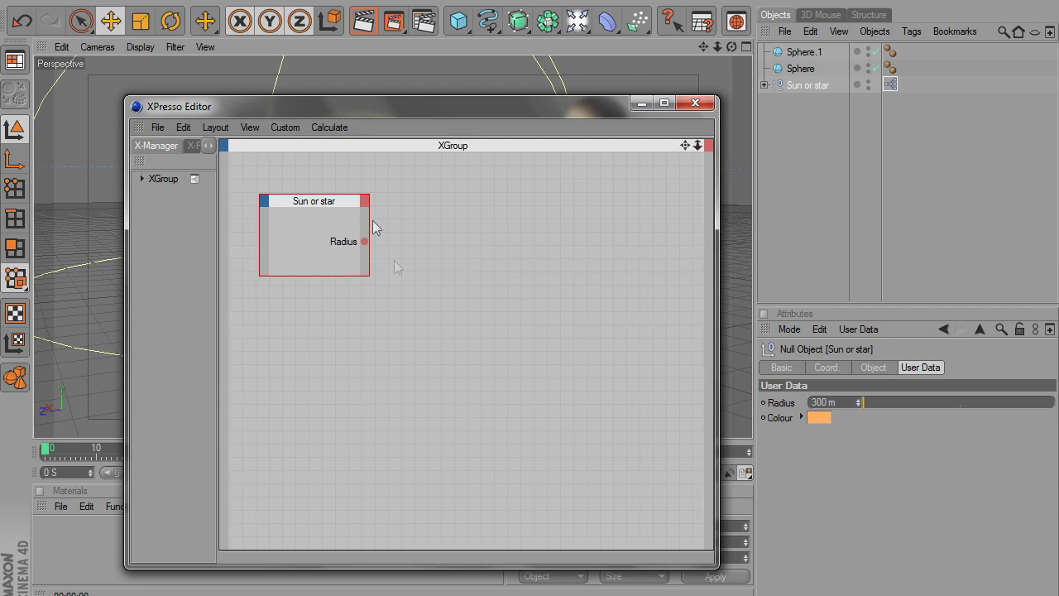
Add the Colour user data as a second output port on the Sun or star node.
left_click(365, 205)
mouse_move(414, 429)
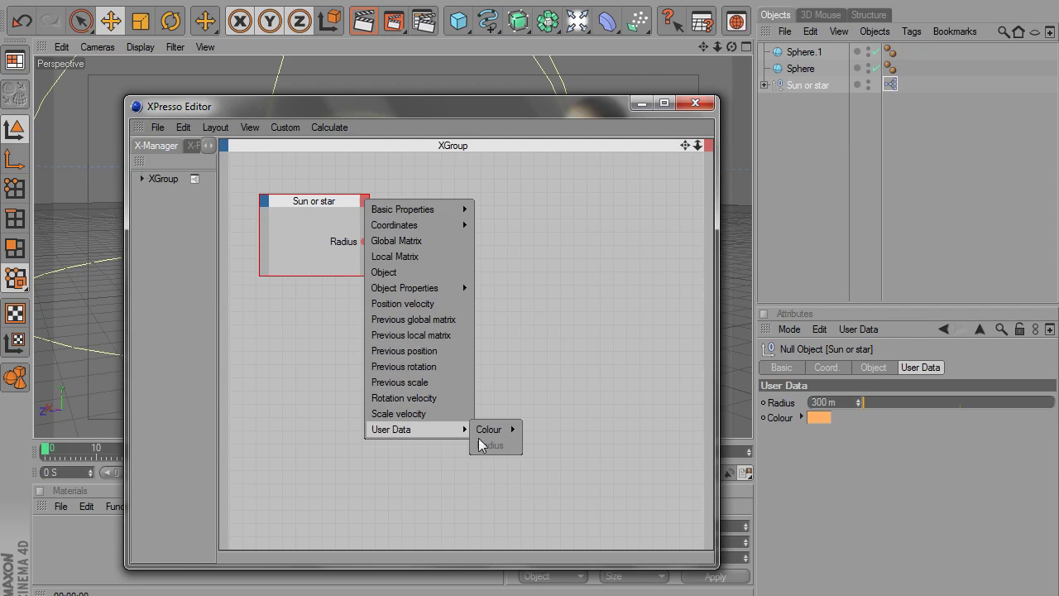
mouse_move(511, 437)
left_click(539, 429)
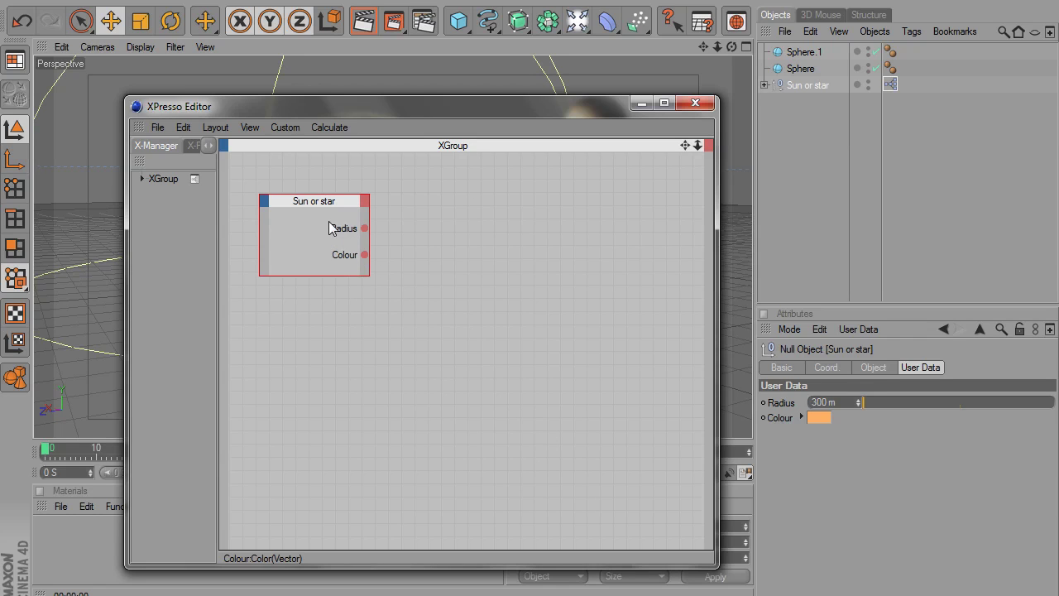
left_click_drag(819, 418, 382, 229)
Bring the Body light from the Sun or star group into the XGroup as a node and enlarge it.
left_click(764, 84)
left_click(791, 146)
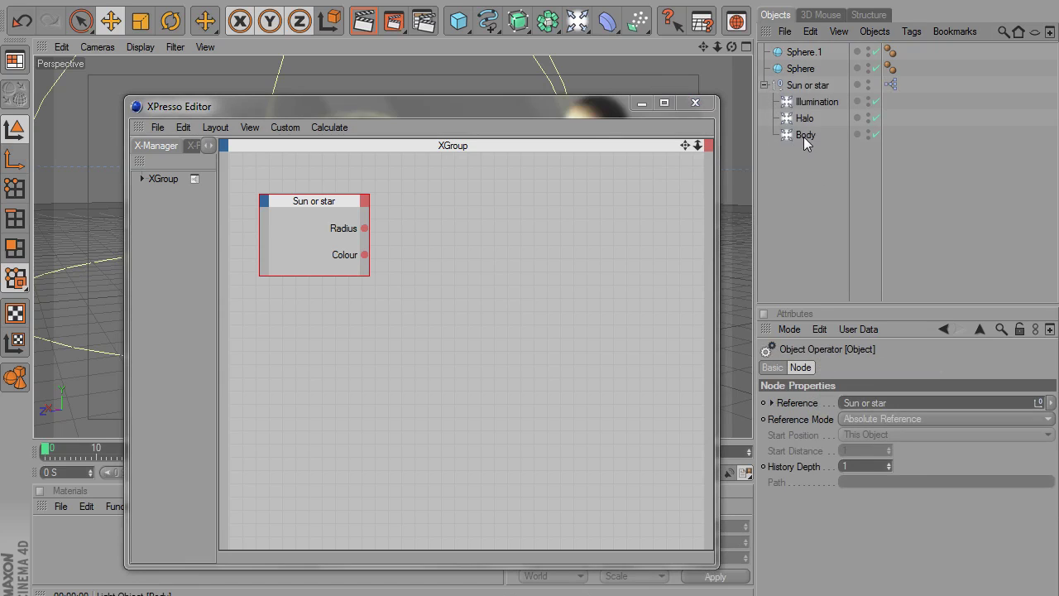
left_click_drag(804, 137, 542, 206)
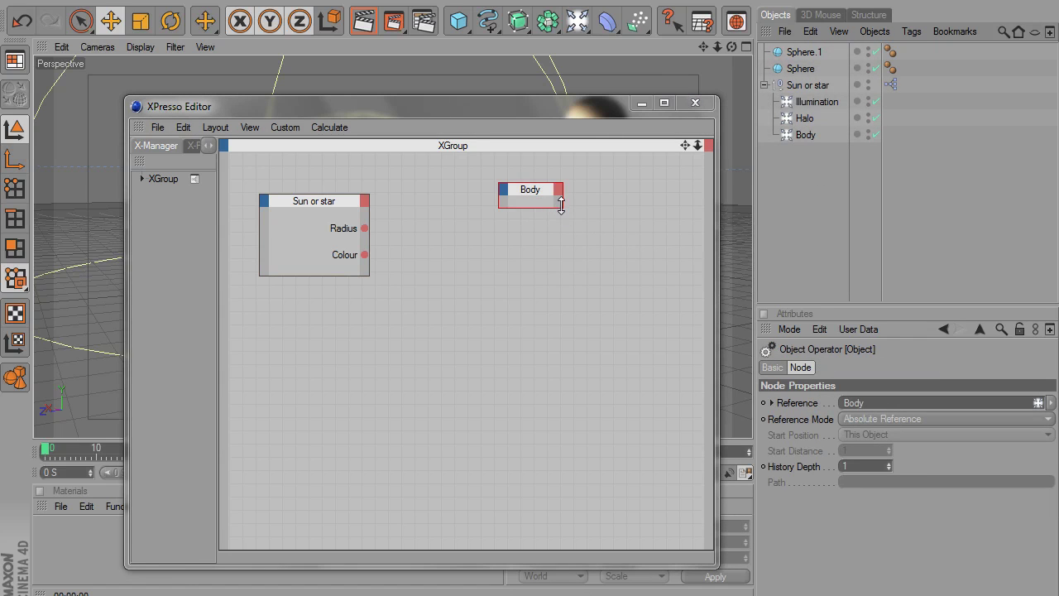
left_click_drag(560, 205, 631, 235)
Add VL Inner Distance and VL Outer Distance from the Visibility parameters as input ports on the Body node.
left_click(503, 187)
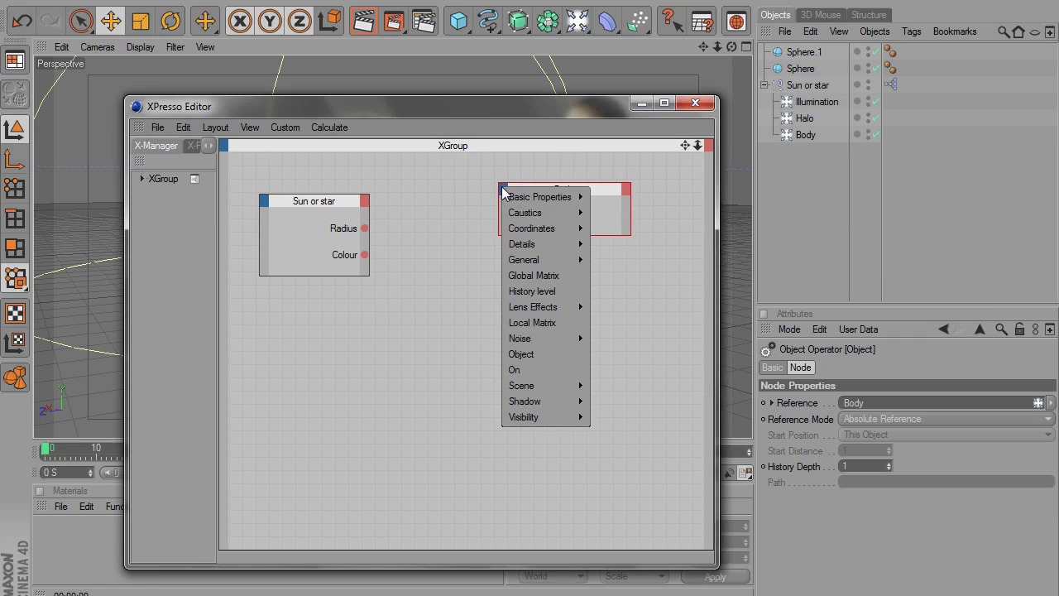
mouse_move(548, 407)
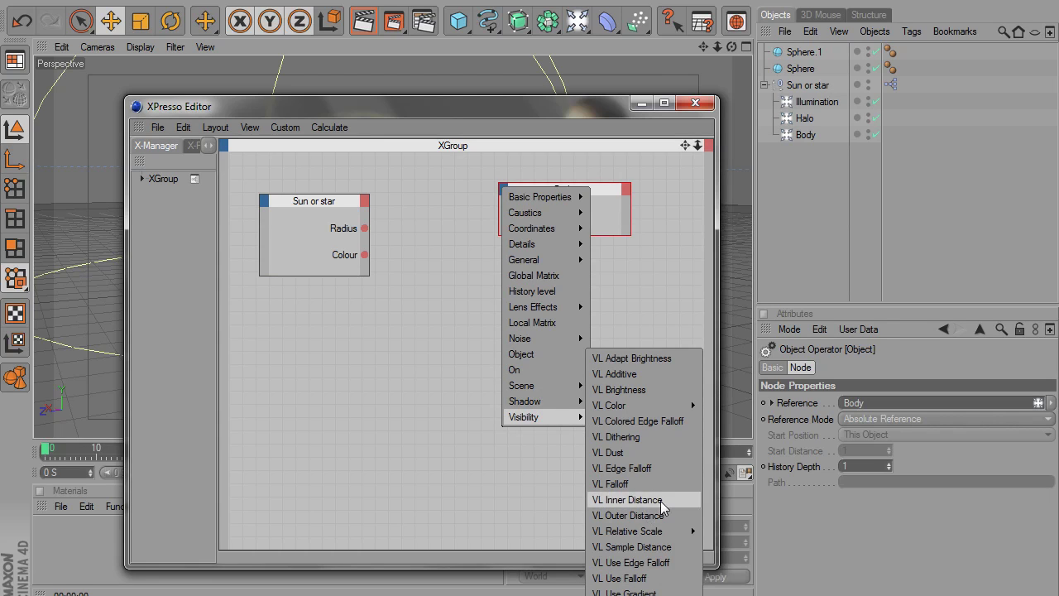
left_click(661, 500)
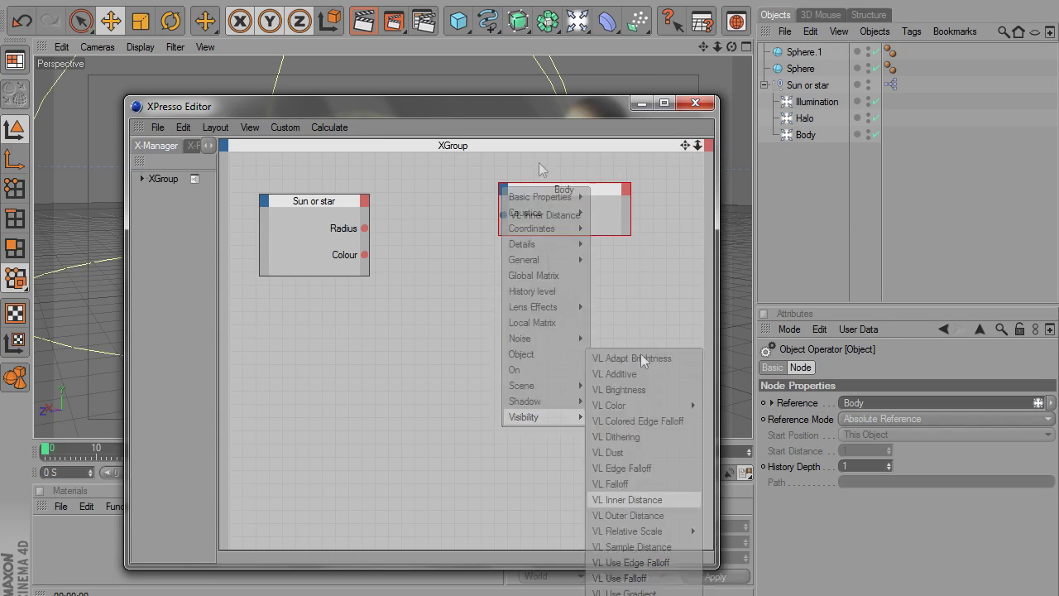
left_click(503, 189)
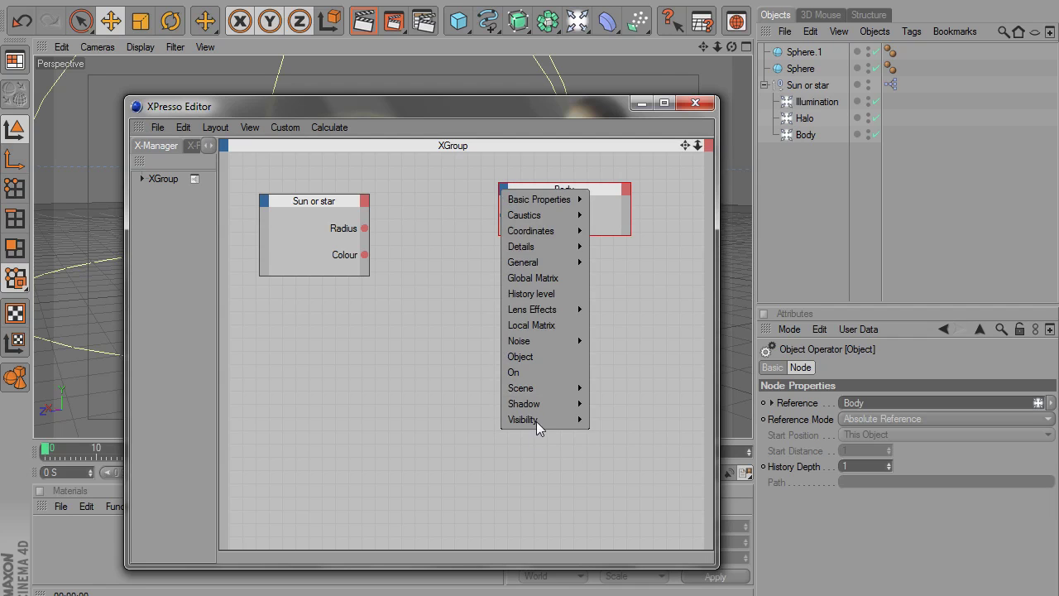
left_click(647, 515)
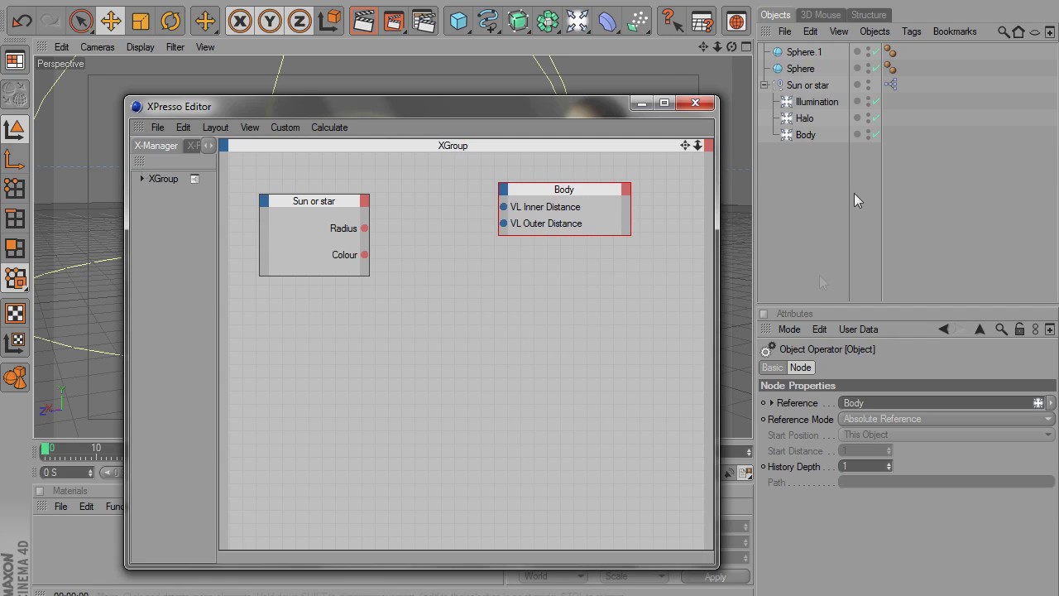
Display the Body light's visibility settings and connect the Sun or star node's Radius output to Body's VL Outer Distance.
left_click(809, 137)
left_click(937, 367)
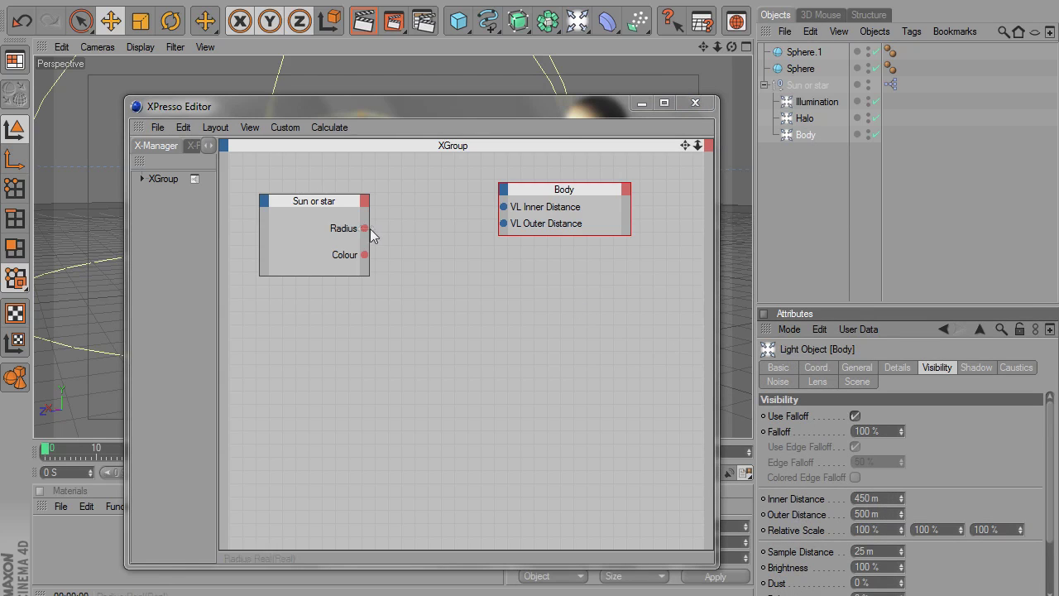
left_click_drag(364, 228, 503, 223)
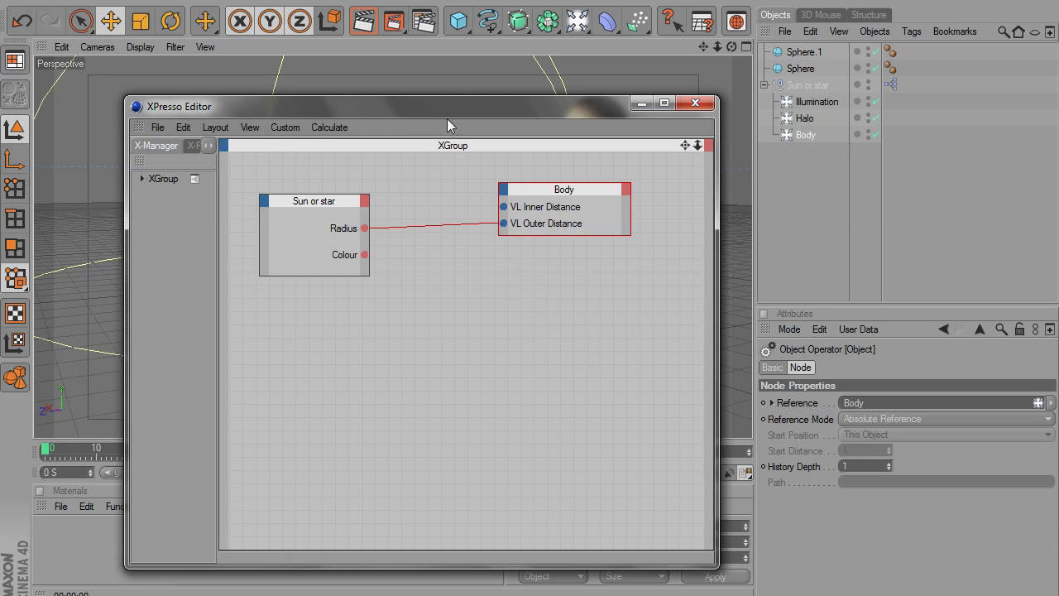
Uncover the viewport, set the Sun or star null's Radius to about 2146 m, and check the Body light's inner and outer distances.
left_click_drag(447, 124, 431, 397)
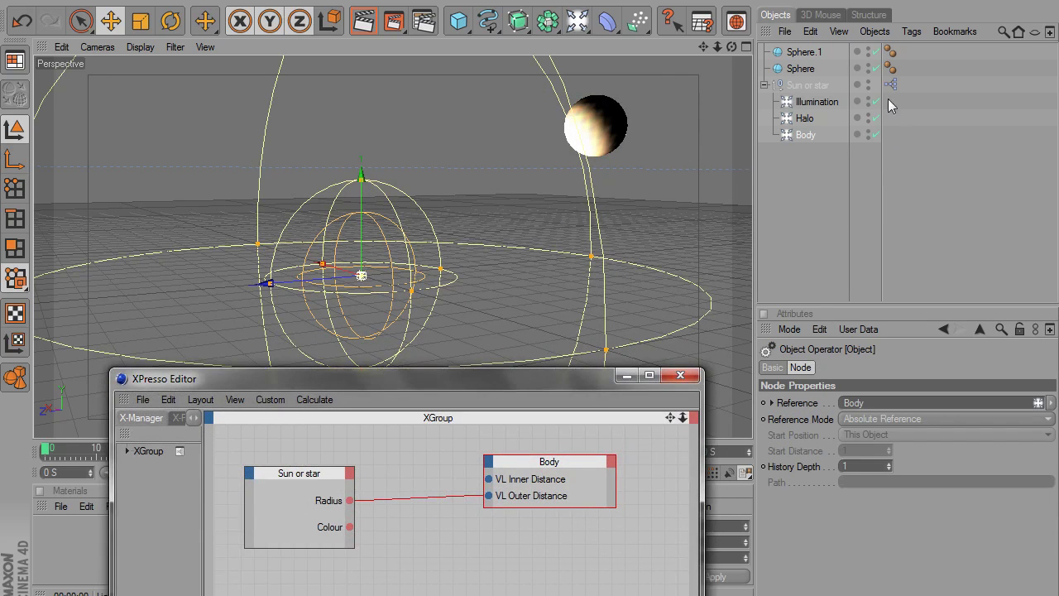
left_click(806, 86)
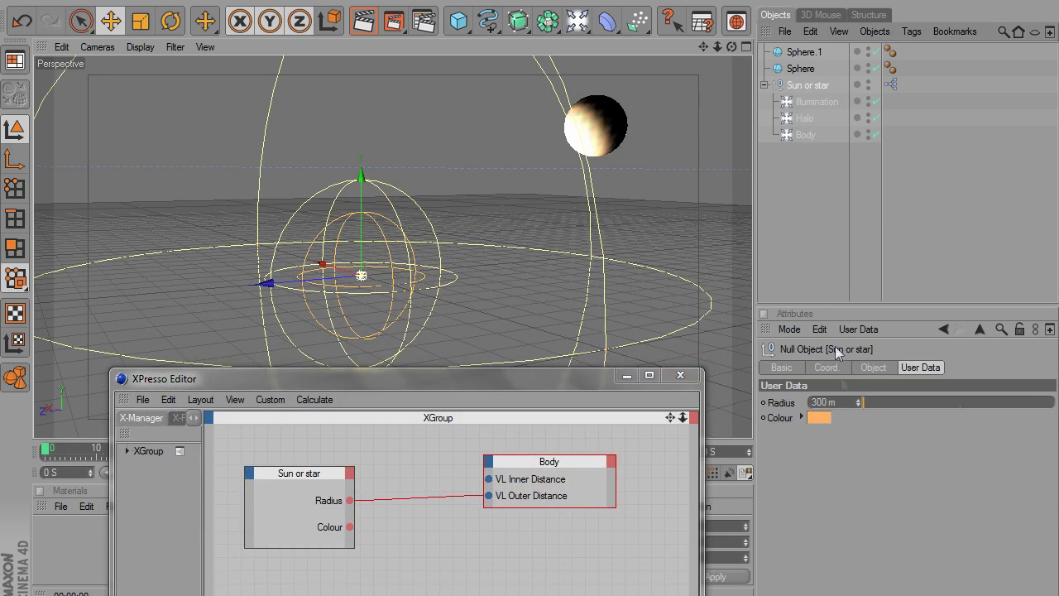
left_click(805, 134)
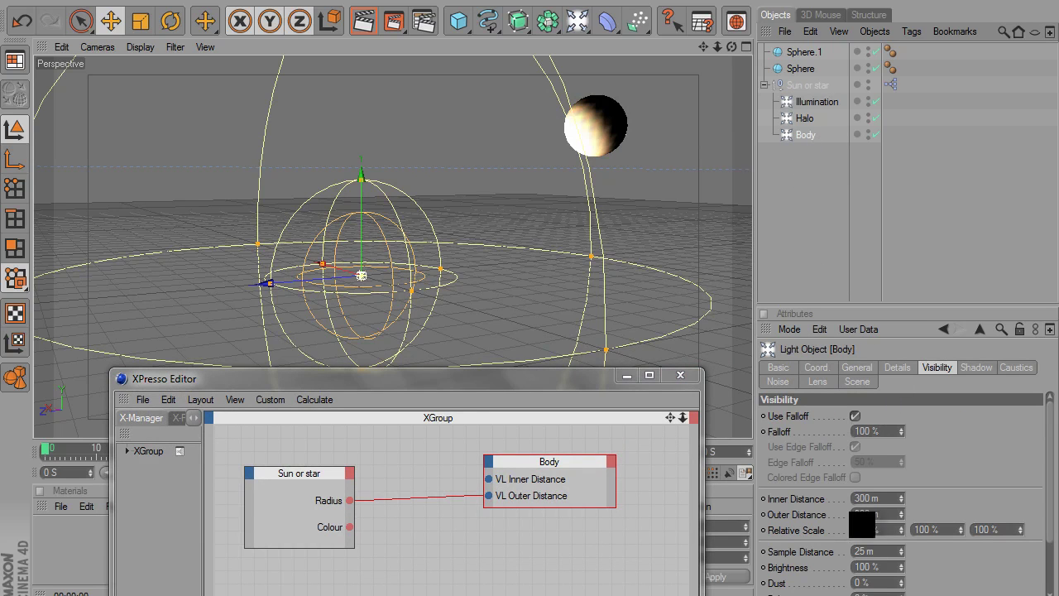
left_click(807, 86)
left_click_drag(859, 402, 939, 402)
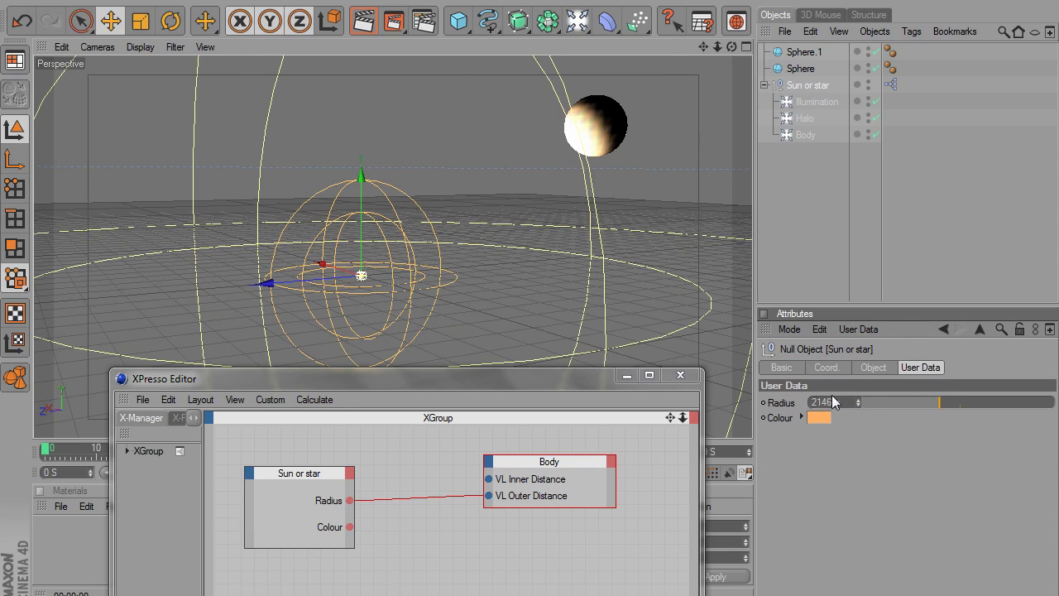
left_click(808, 137)
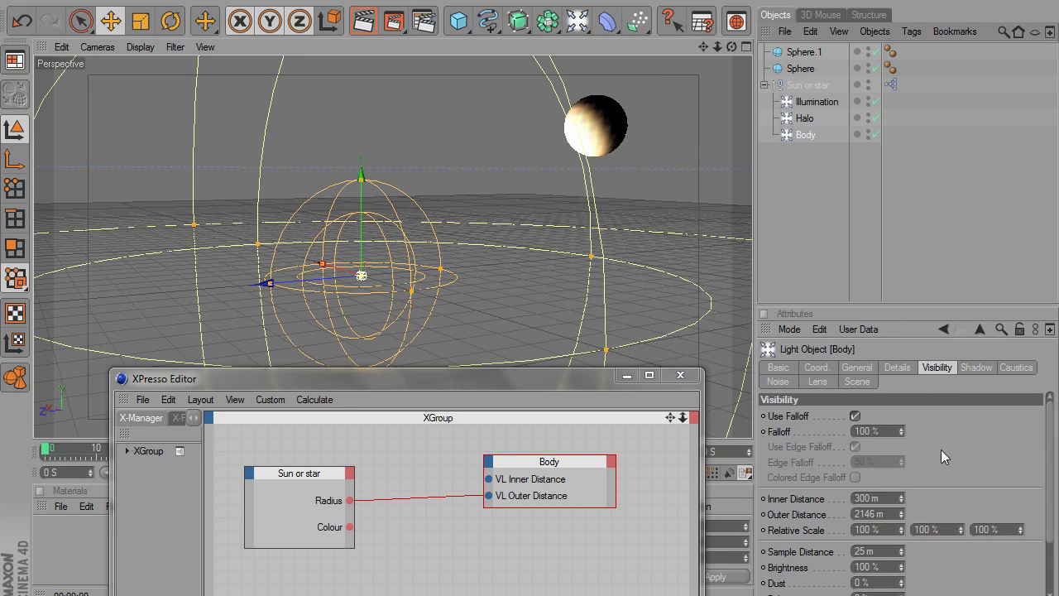
Add a Formula calculation node between the Sun or star and Body nodes, widening it and making room for it.
left_click_drag(559, 381, 609, 107)
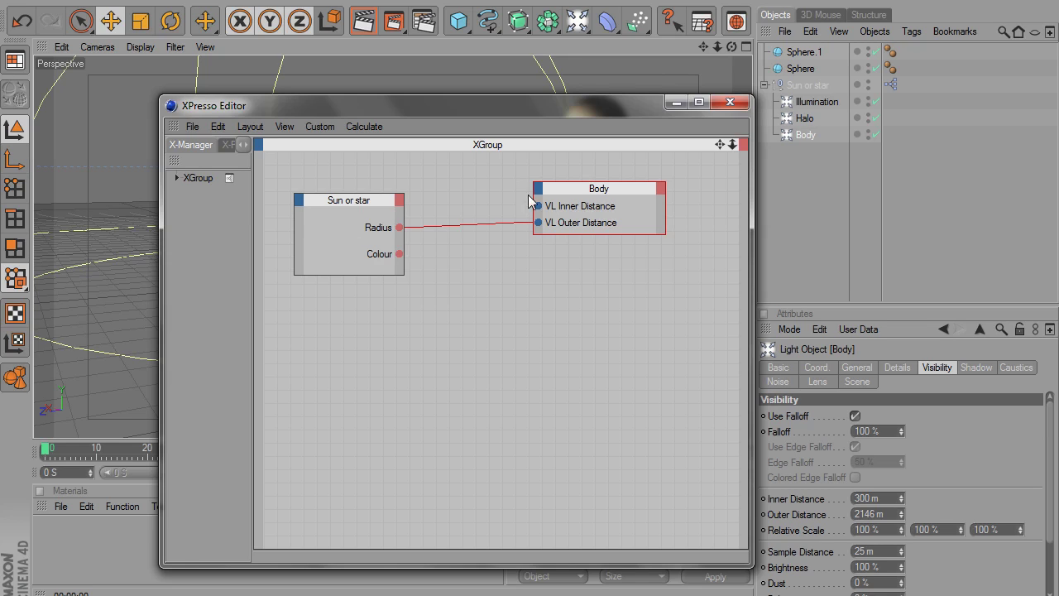
left_click_drag(563, 188, 608, 191)
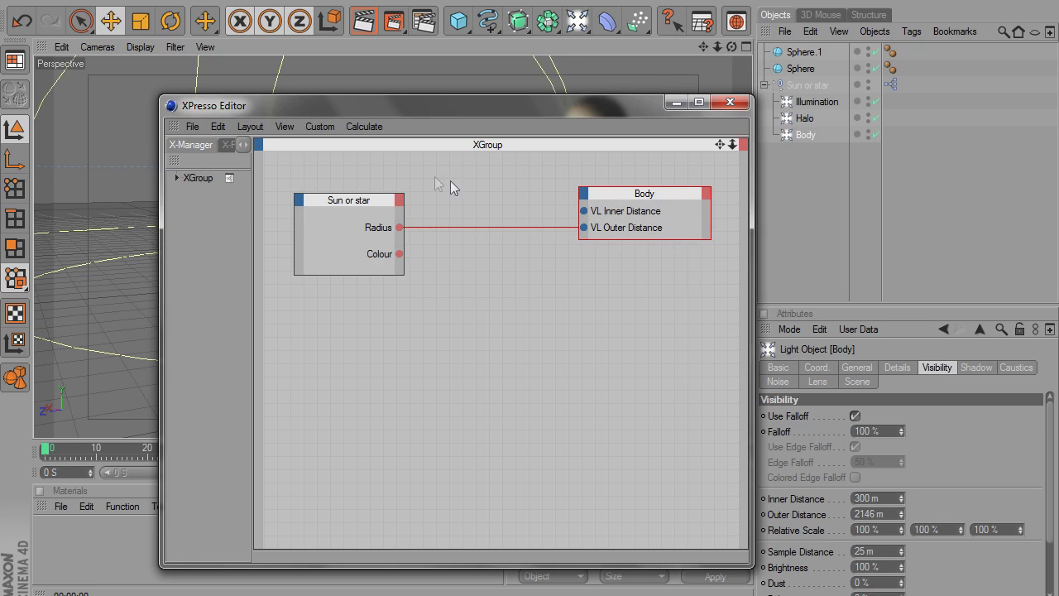
right_click(428, 172)
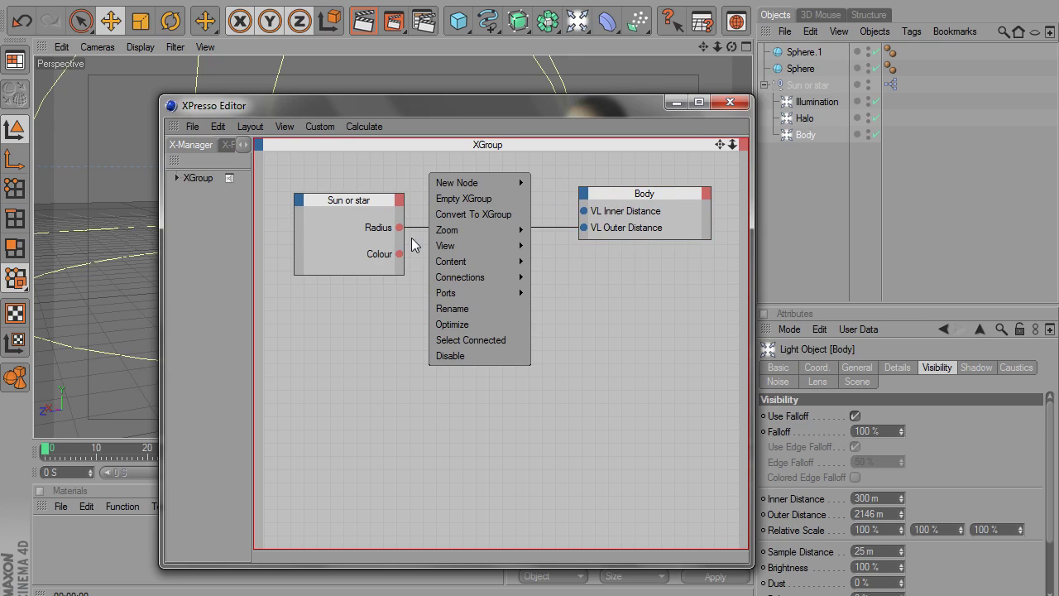
mouse_move(466, 183)
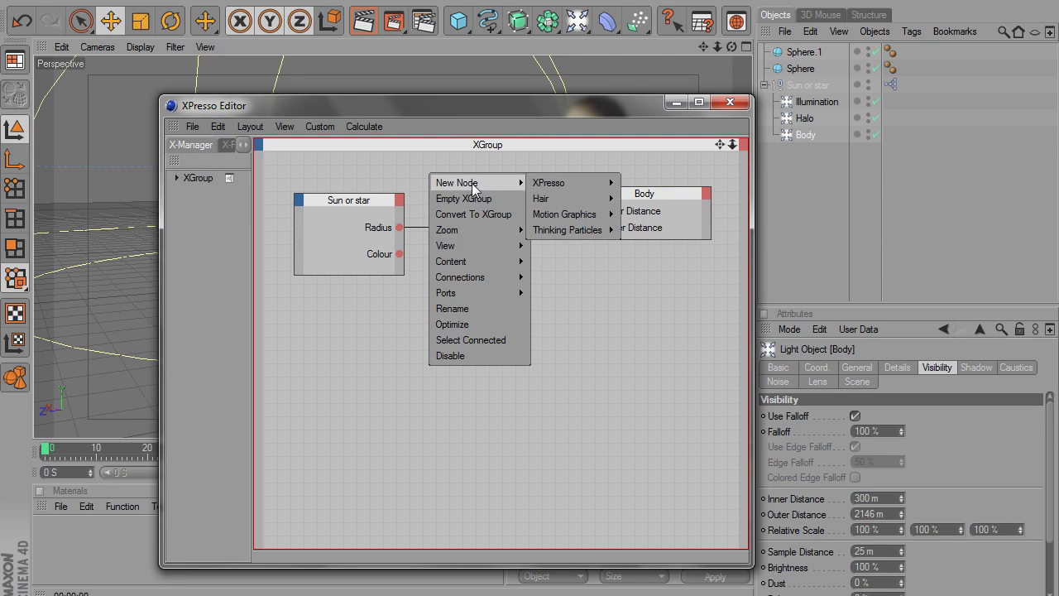
mouse_move(547, 184)
mouse_move(656, 232)
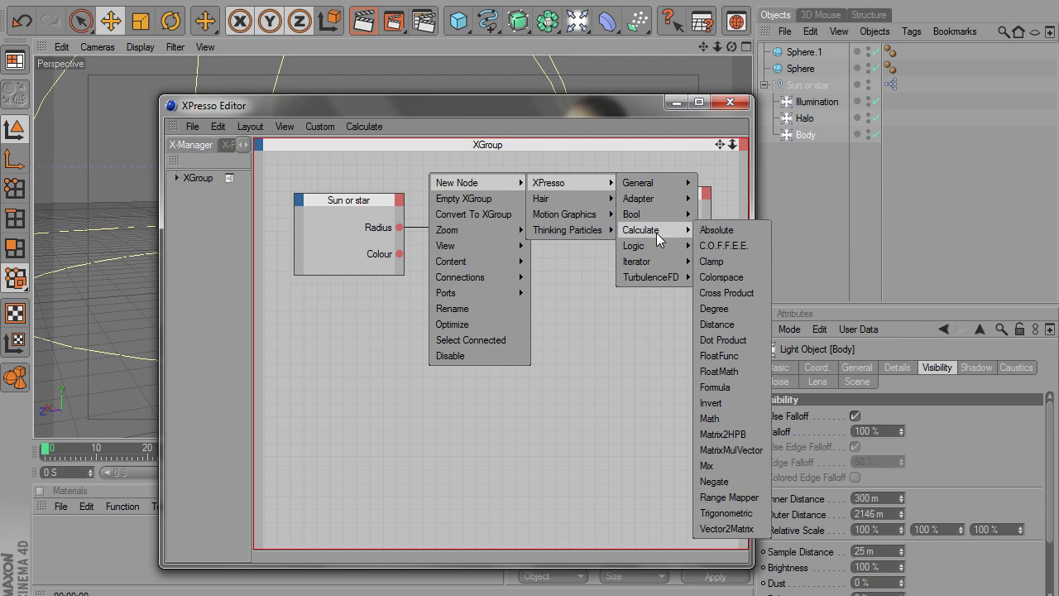
left_click(732, 388)
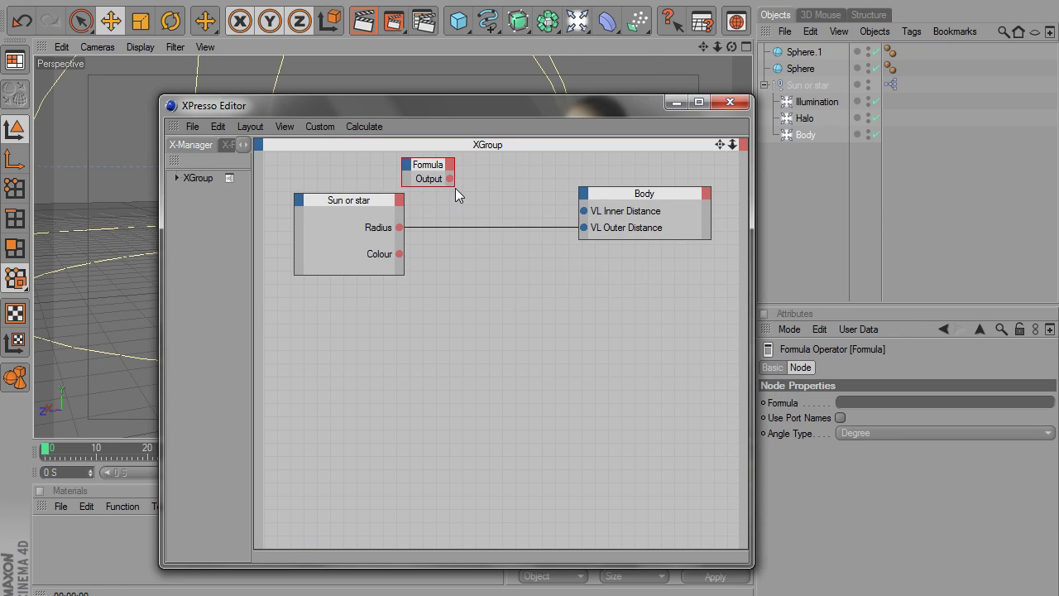
left_click_drag(452, 182, 524, 182)
left_click(439, 165)
left_click_drag(439, 166, 463, 170)
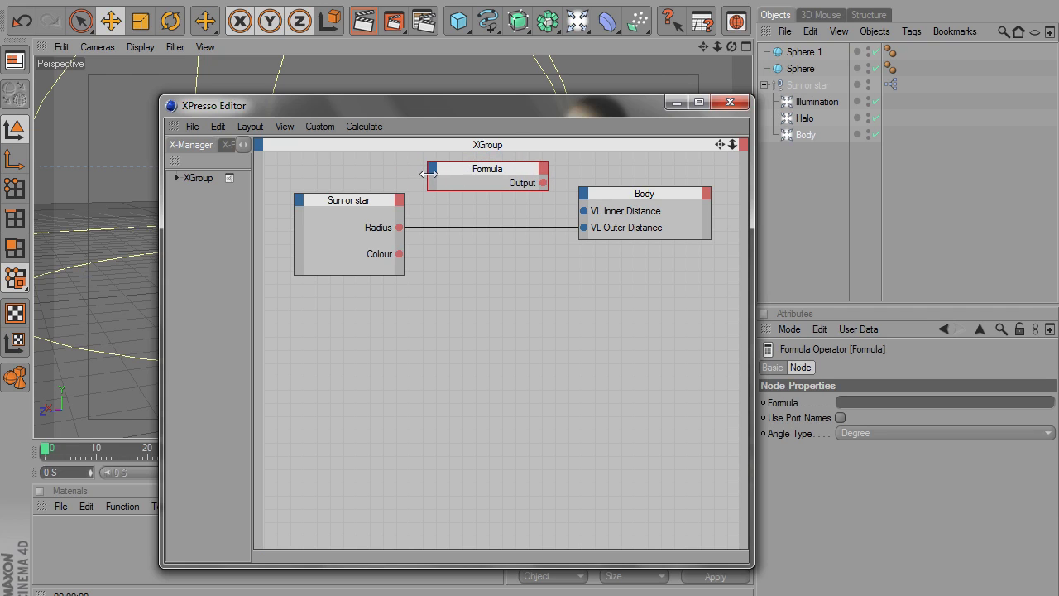
Add a Value1 input to the Formula node, enter Value1 as the formula with Use Port Names enabled, and connect Radius to that input.
left_click(430, 170)
left_click(447, 178)
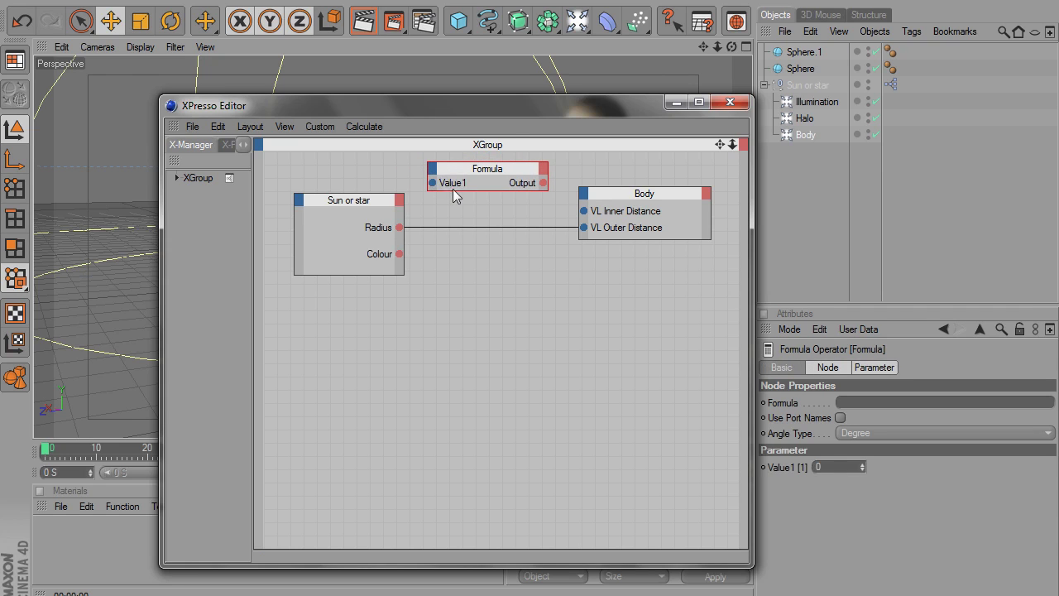
left_click(841, 418)
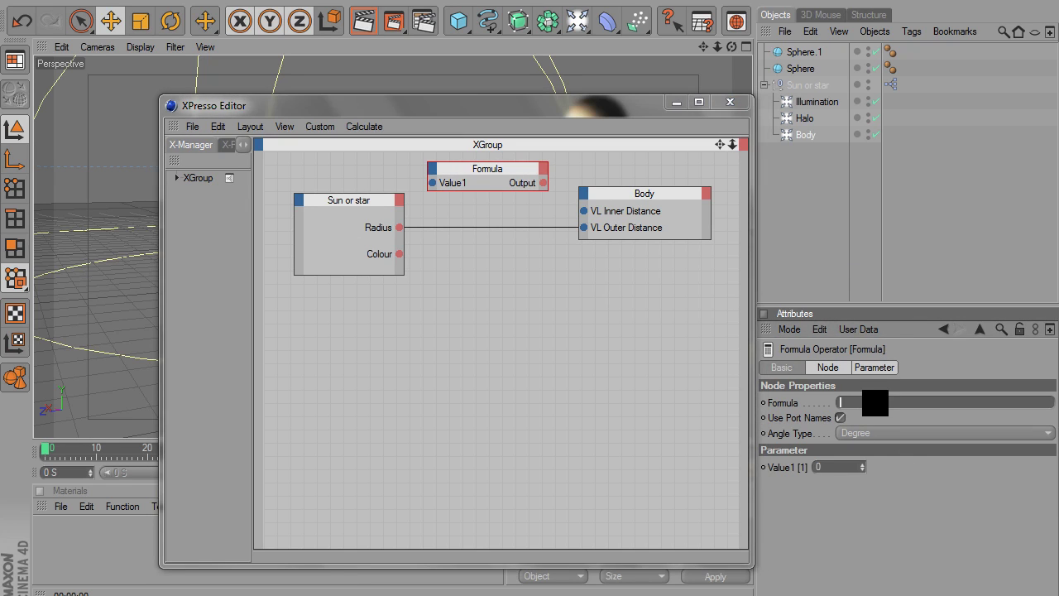
type("Value1")
left_click_drag(406, 222, 432, 183)
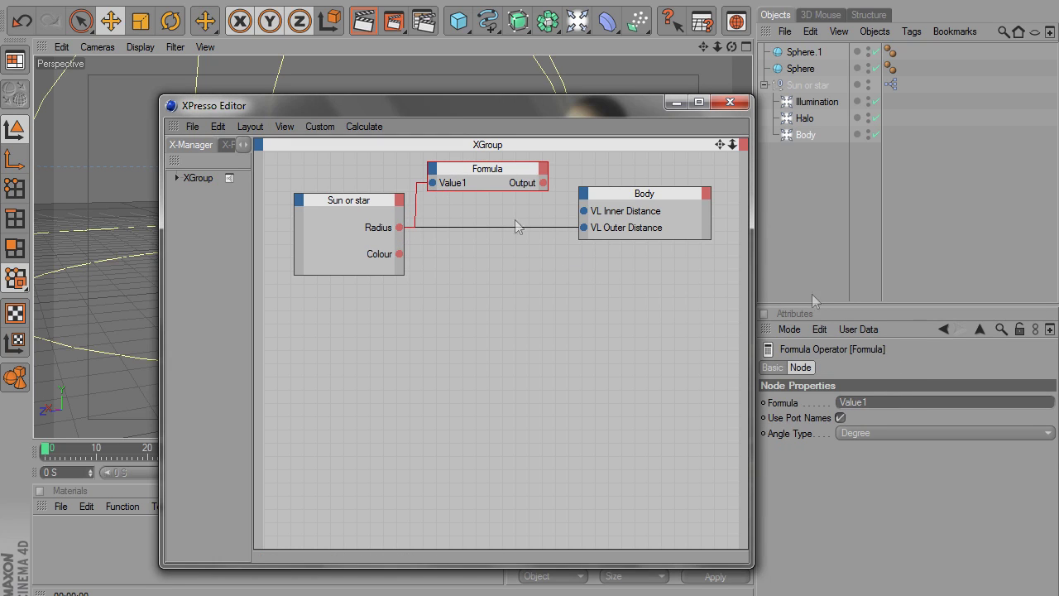
Set the formula to Value1*450/500 and connect the Formula node's output to Body's VL Inner Distance.
left_click(908, 402)
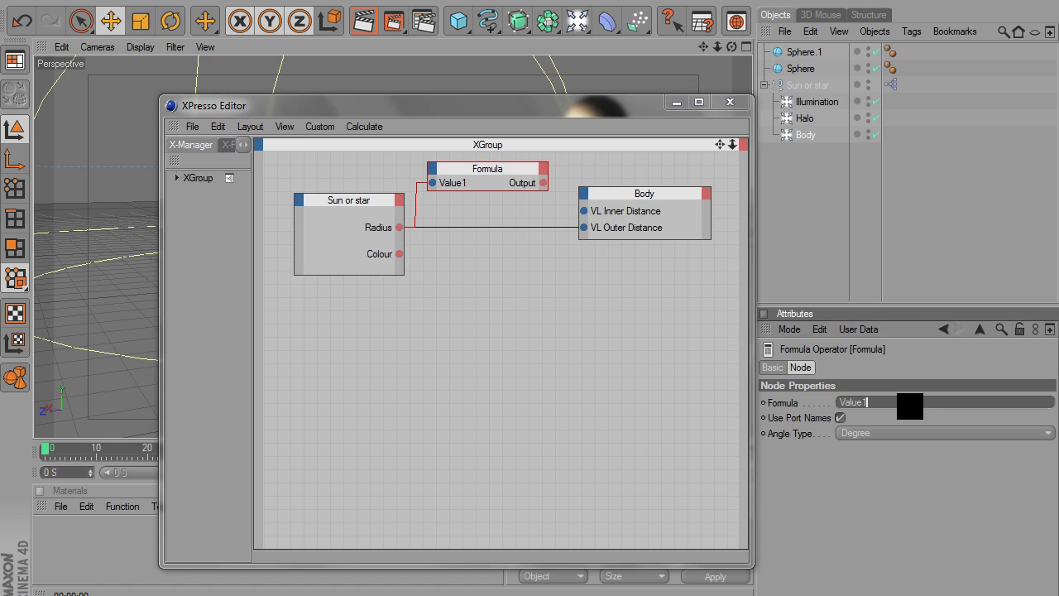
type("1*450/500")
left_click_drag(543, 183, 583, 211)
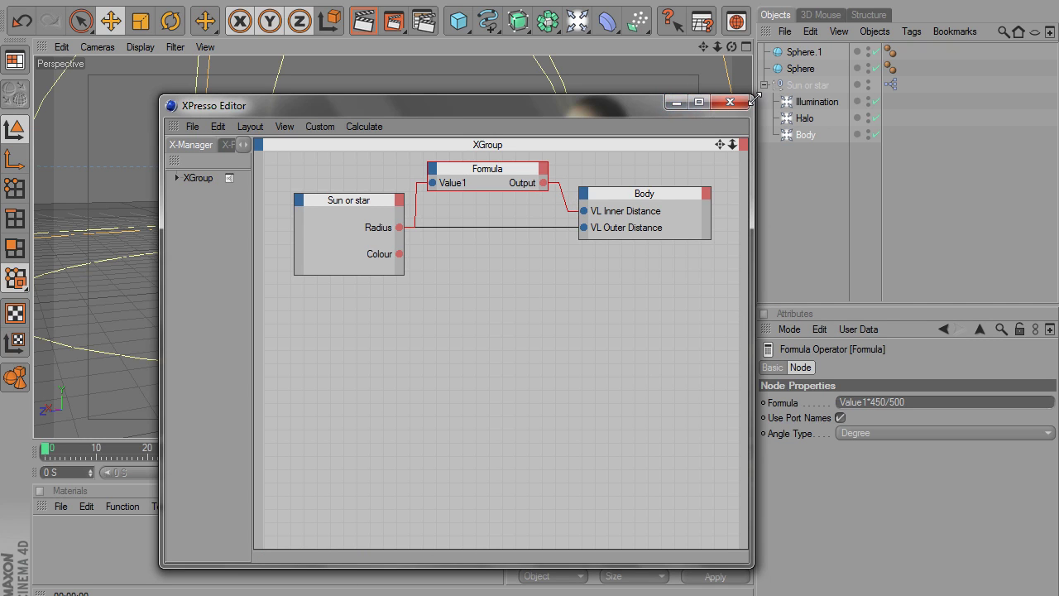
Set the Sun or star null's Radius to 500 m and check the Body light's inner and outer distances.
left_click(730, 102)
left_click(803, 86)
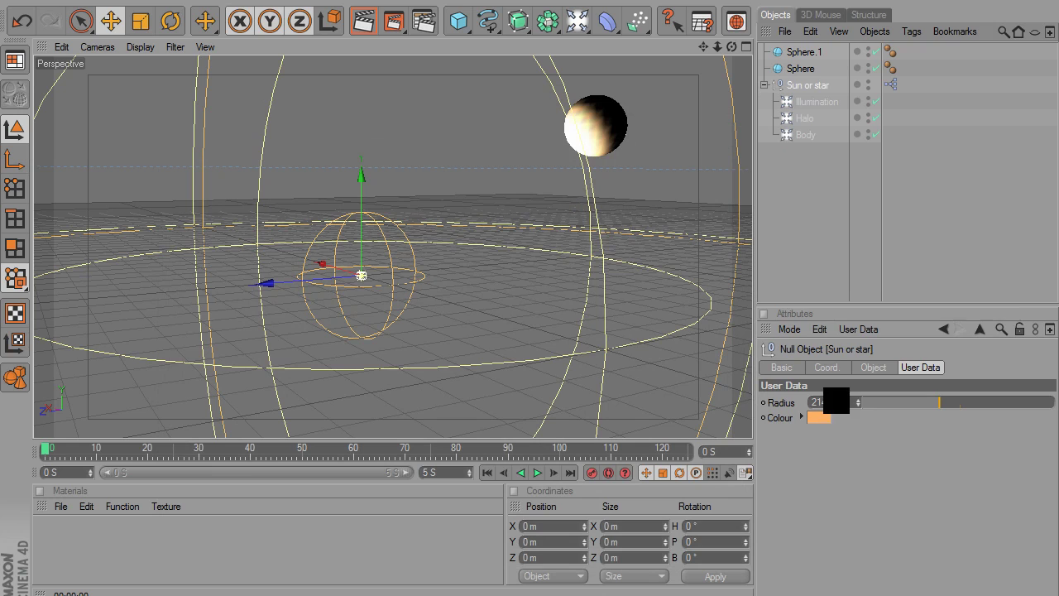
type("500")
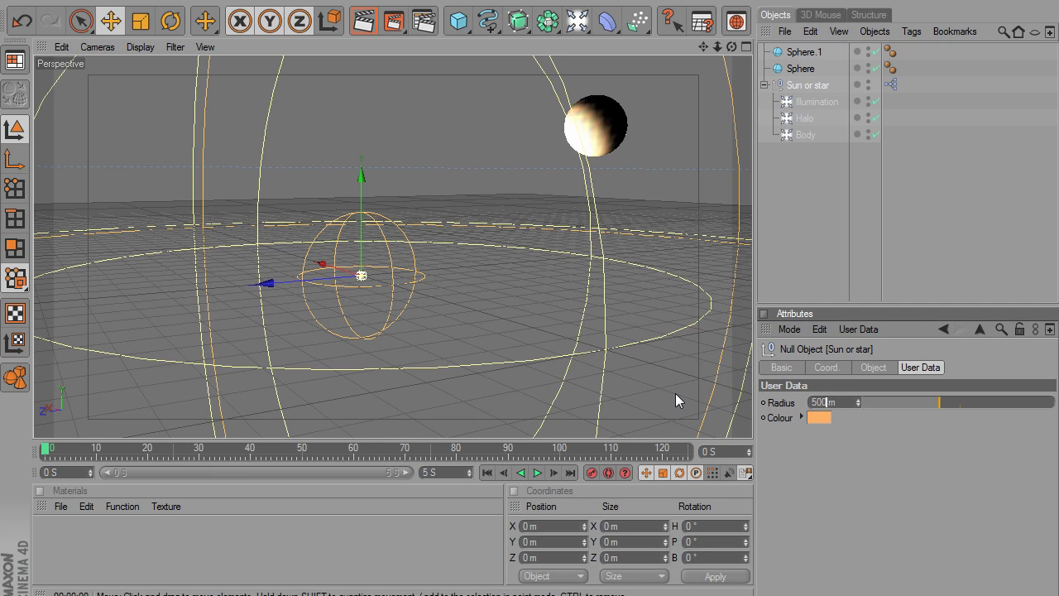
key("Return")
left_click(804, 134)
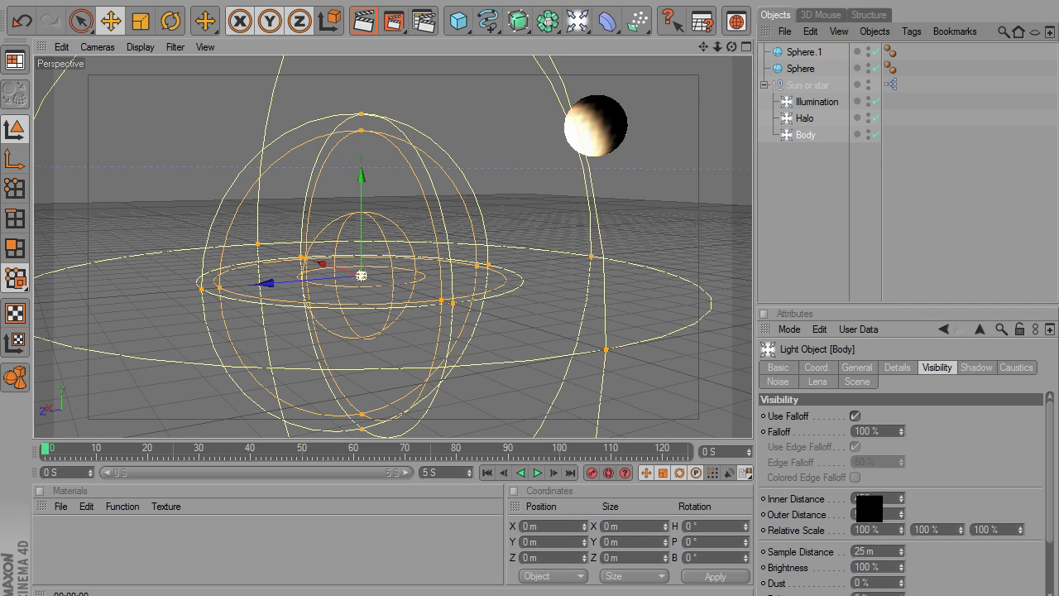
Set the Sun or star null's Radius to 300 m and check the Body light's visibility distances again.
left_click(800, 86)
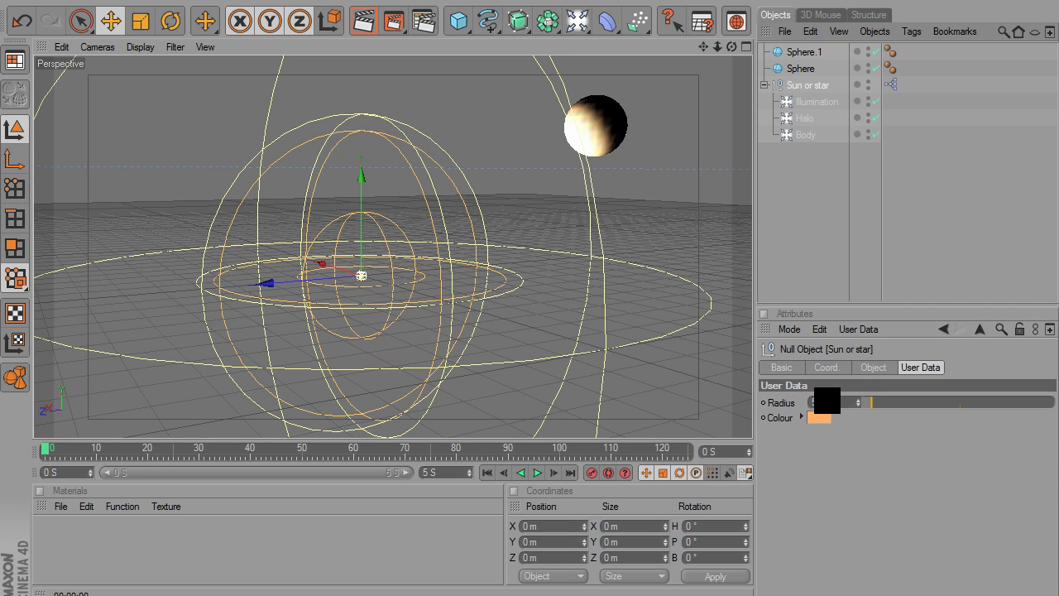
left_click_drag(827, 402, 801, 407)
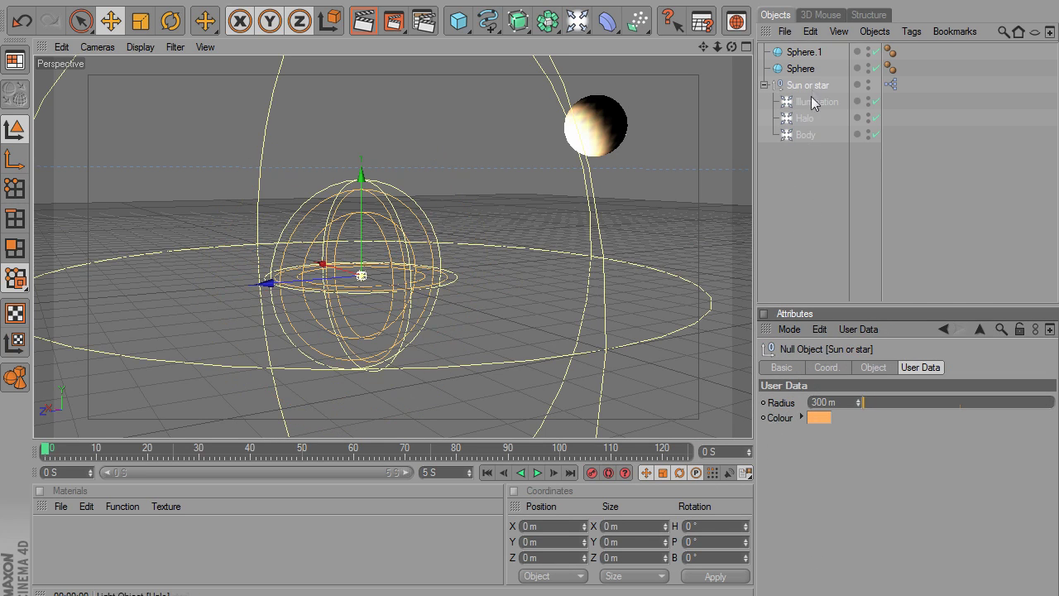
left_click(797, 137)
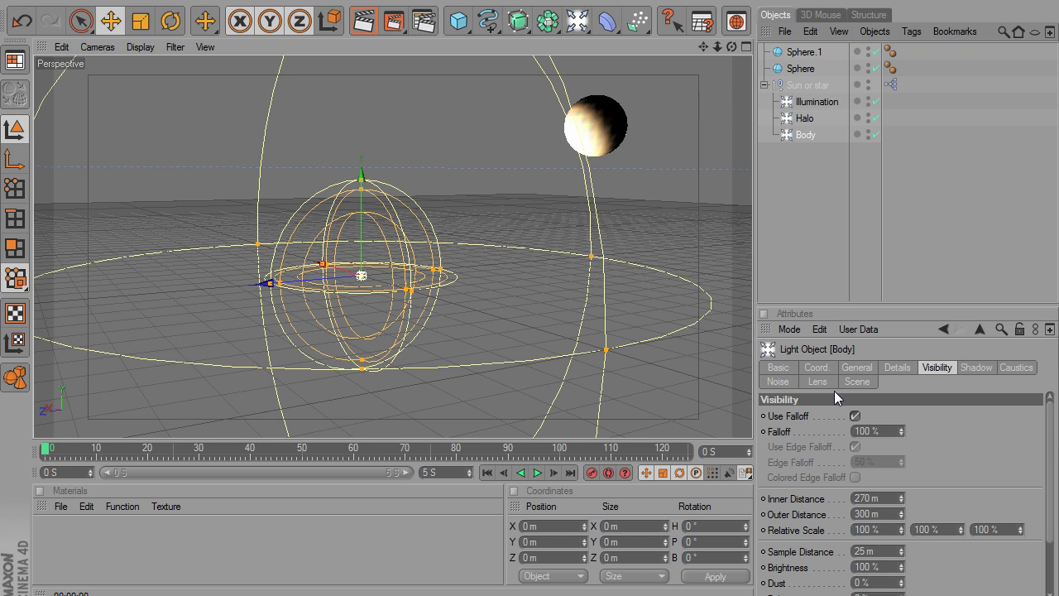
Reopen the null's XPresso setup and add a Halo node aligned beneath the Body node.
double_click(890, 86)
left_click_drag(451, 108, 381, 109)
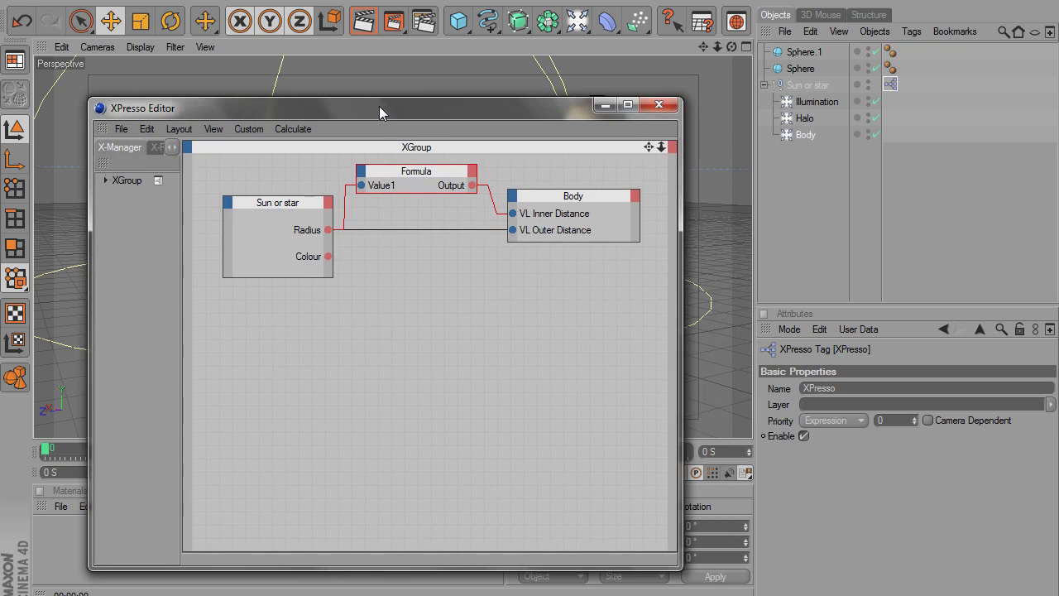
left_click_drag(607, 270, 638, 303)
left_click(549, 277)
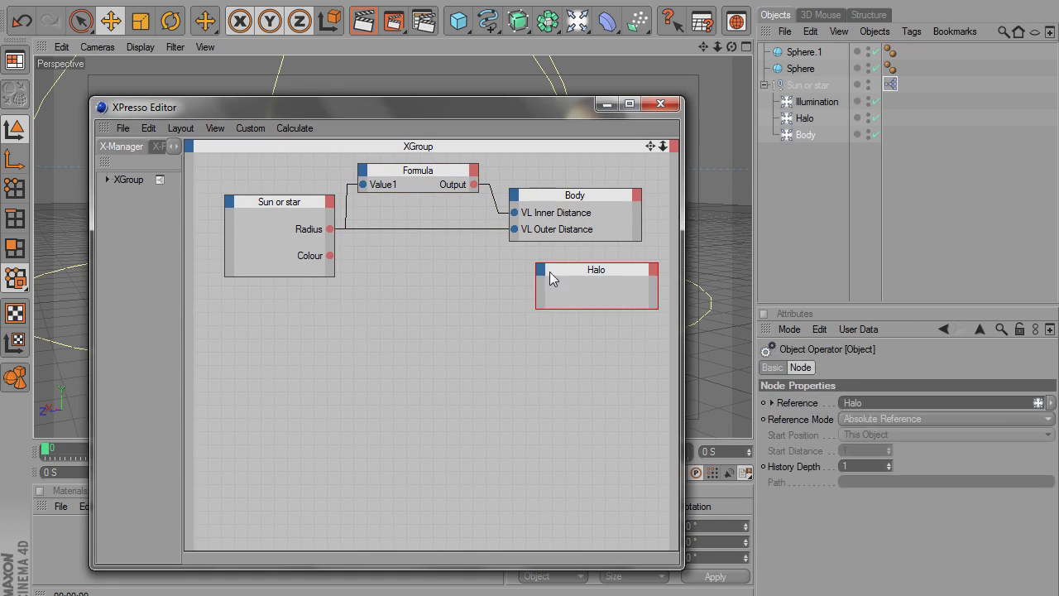
left_click_drag(543, 276, 524, 273)
Add VL Inner Distance, VL Outer Distance and Falloff Radius / Decay inputs to the Halo node, and enlarge the node to fit.
left_click(520, 266)
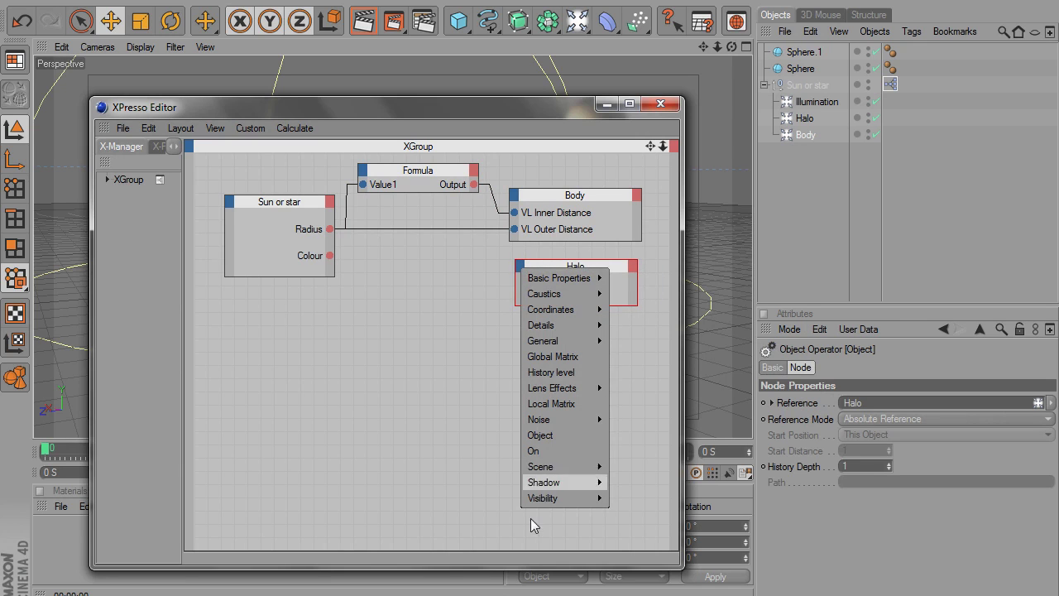
mouse_move(546, 497)
left_click(647, 500)
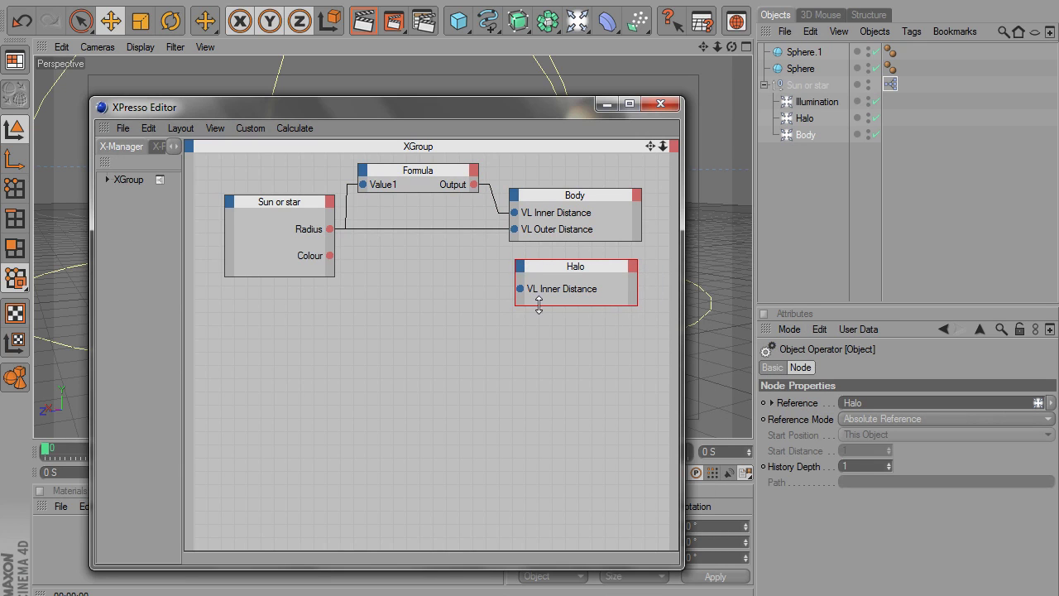
left_click(521, 266)
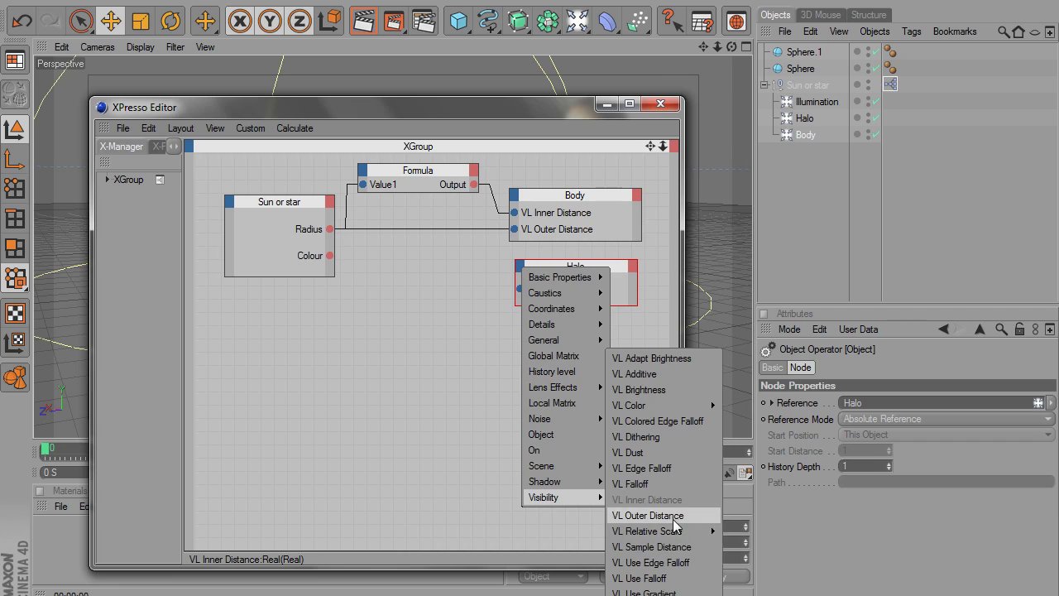
left_click(637, 515)
left_click(519, 268)
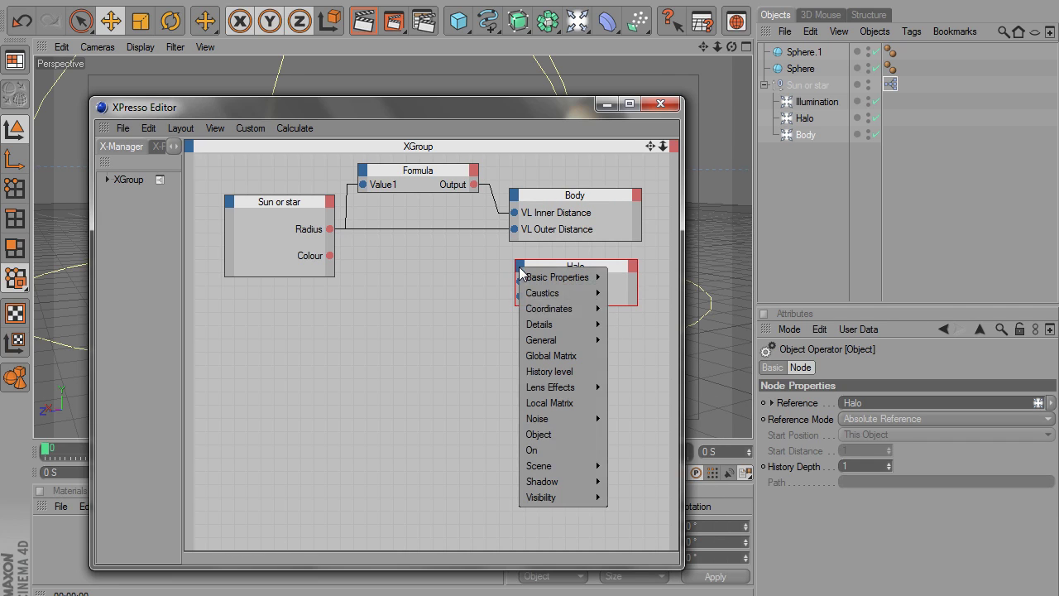
mouse_move(563, 325)
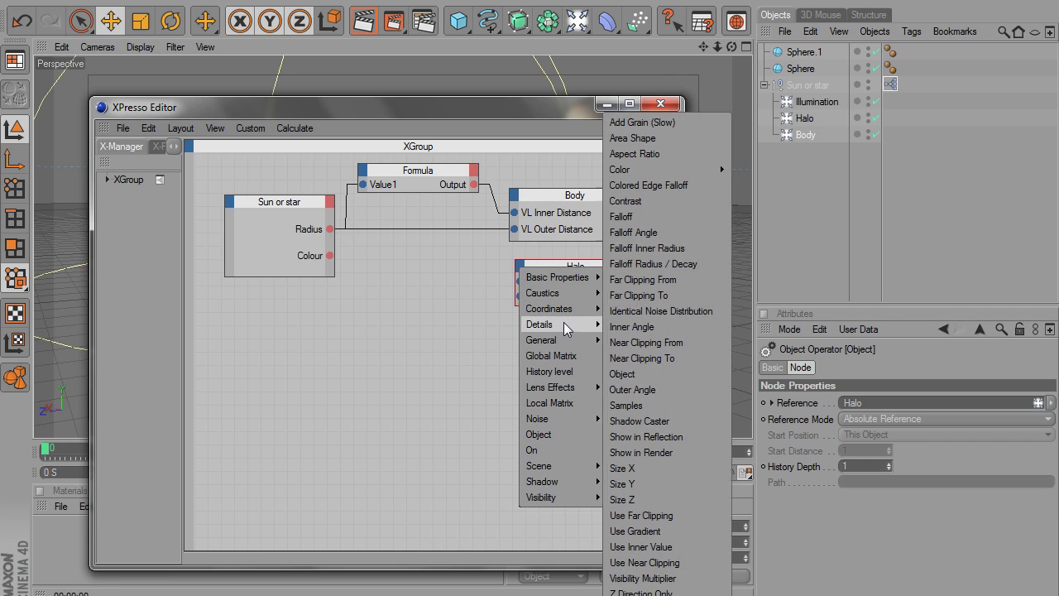
left_click(652, 264)
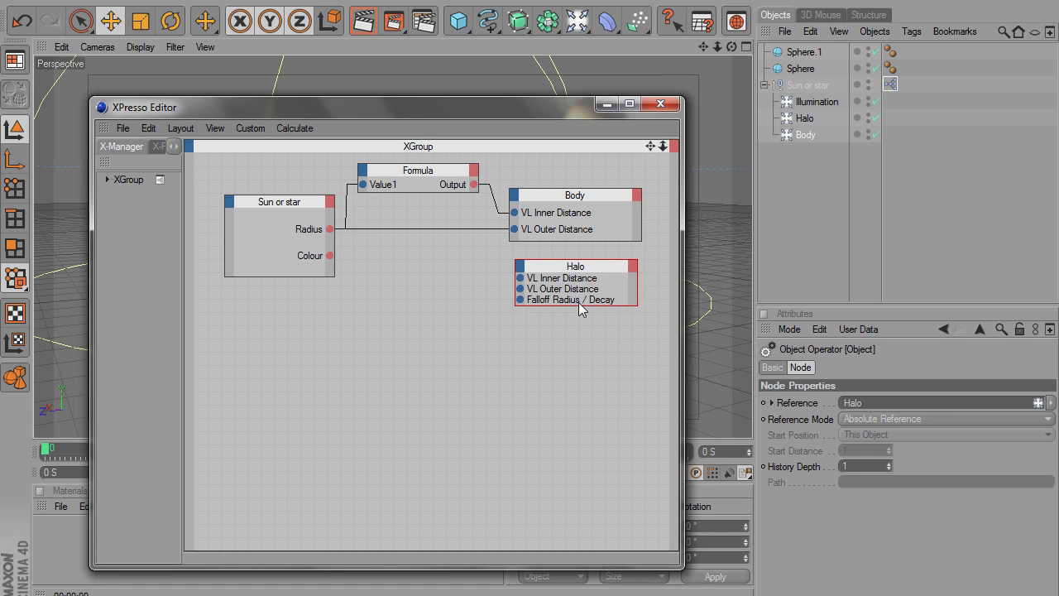
left_click_drag(577, 302, 577, 344)
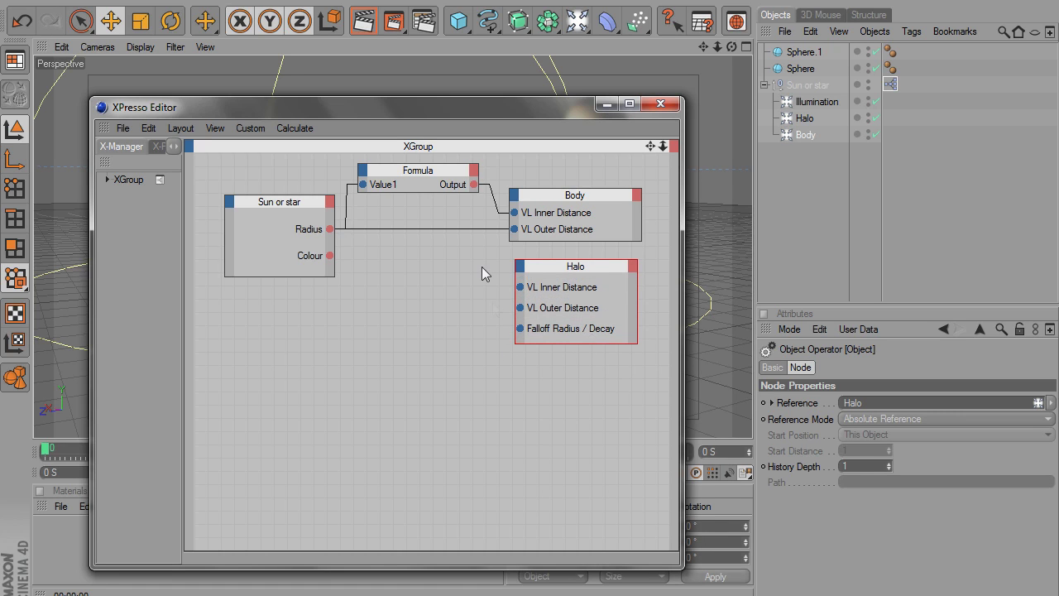
Make two copies of the Formula node, stacked between the Sun or star and Halo nodes.
left_click(413, 185)
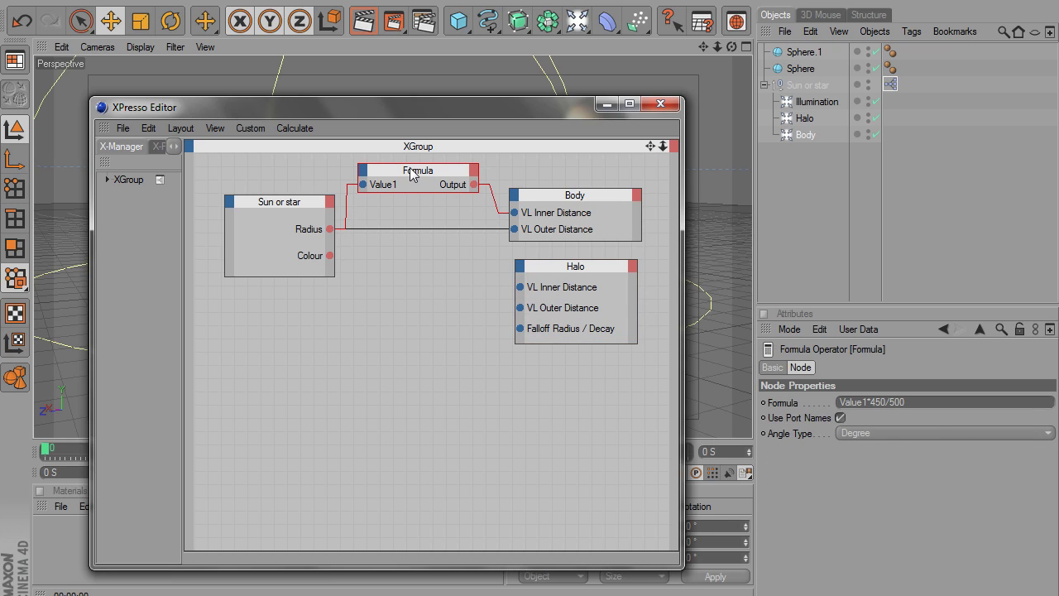
left_click_drag(415, 174, 416, 258, "ctrl")
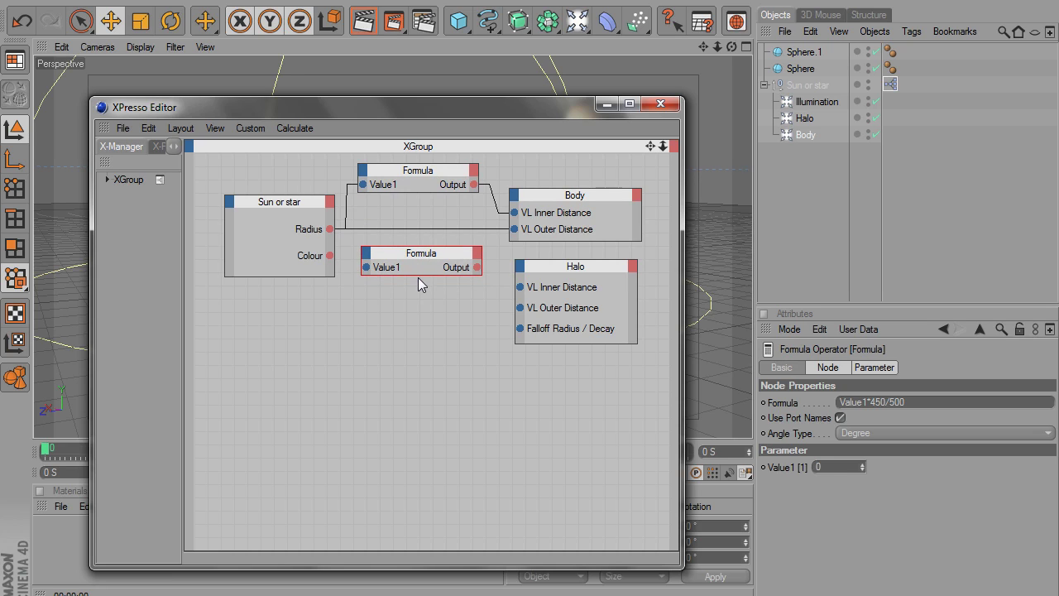
key("ctrl+v")
left_click_drag(418, 240, 418, 304)
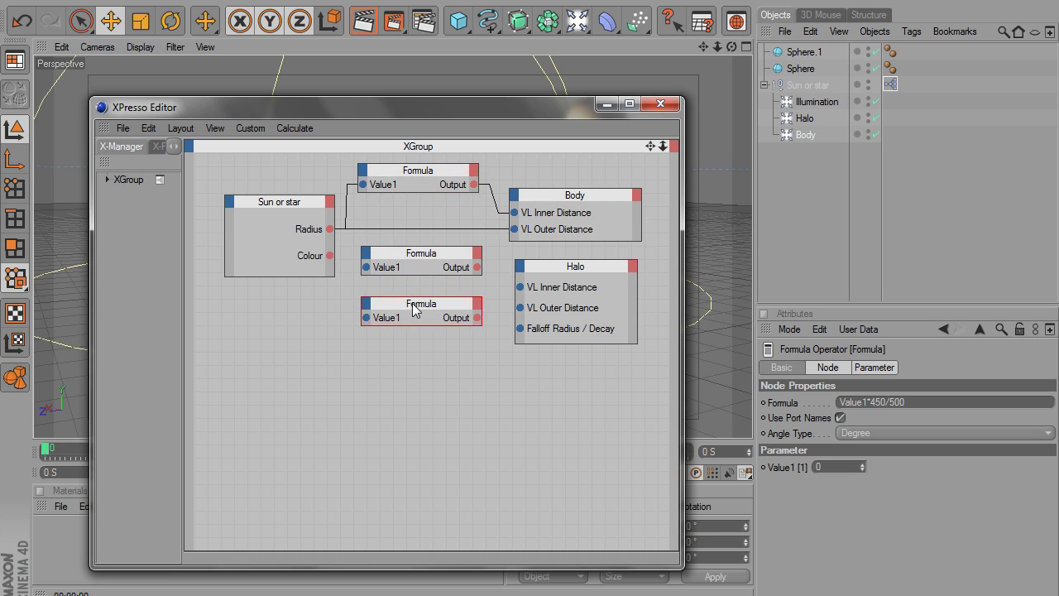
Set the upper Formula copy to Value1*2/5, feed it from Radius and connect its output to Halo's VL Inner Distance.
left_click(417, 261)
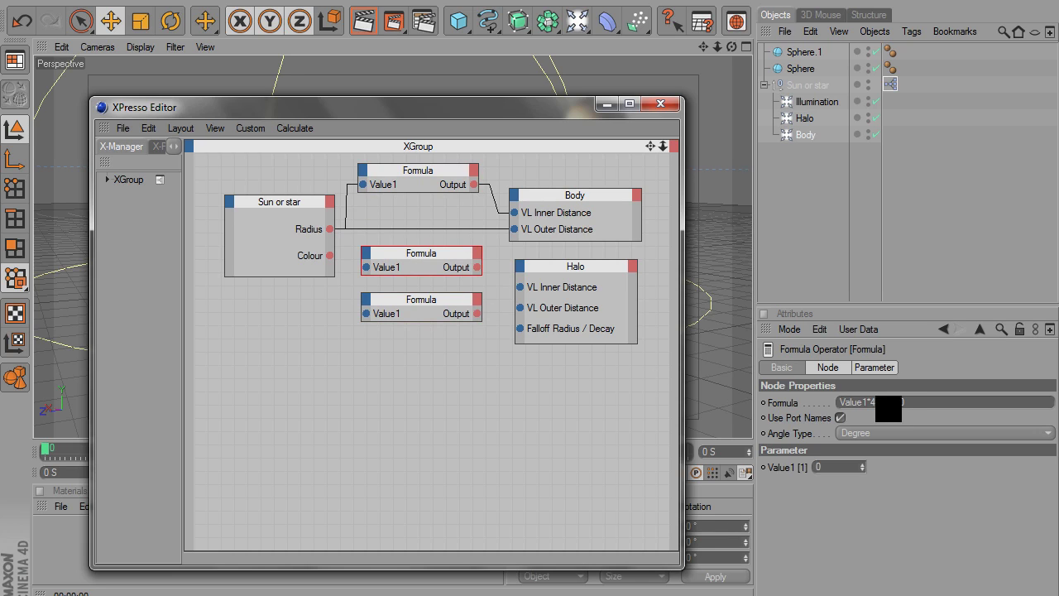
left_click_drag(870, 402, 880, 403)
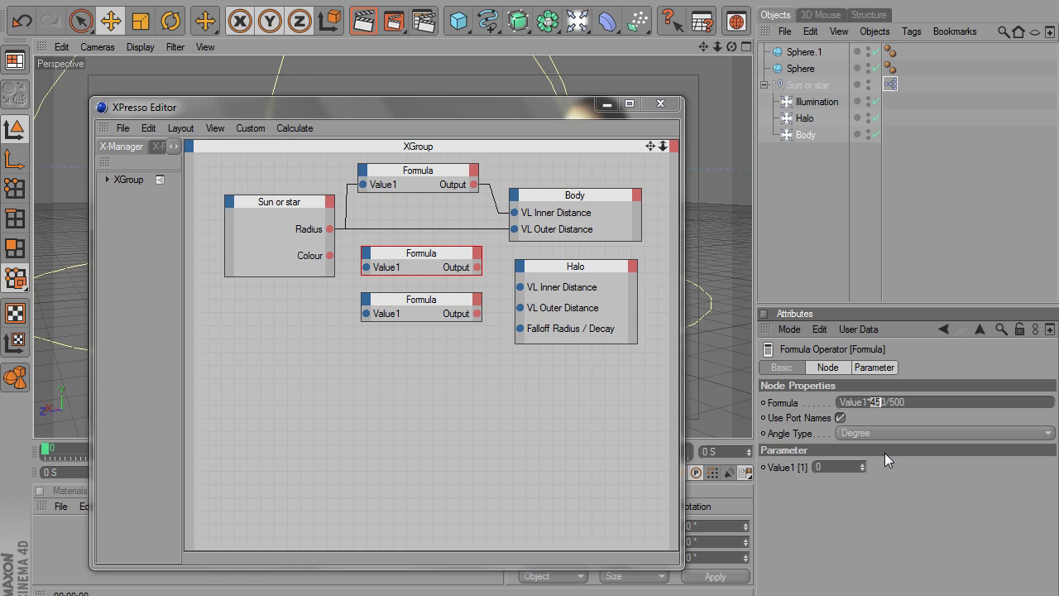
type("200")
key("BackSpace")
key("Right")
key("BackSpace")
key("BackSpace")
key("Right")
key("Right")
key("Delete")
key("Delete")
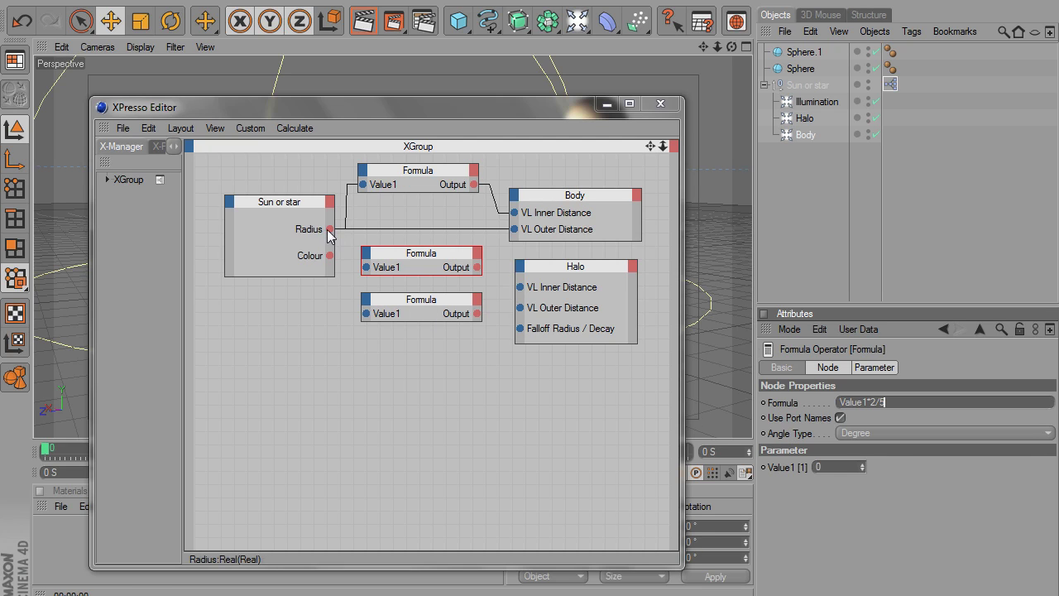
left_click_drag(329, 229, 366, 267)
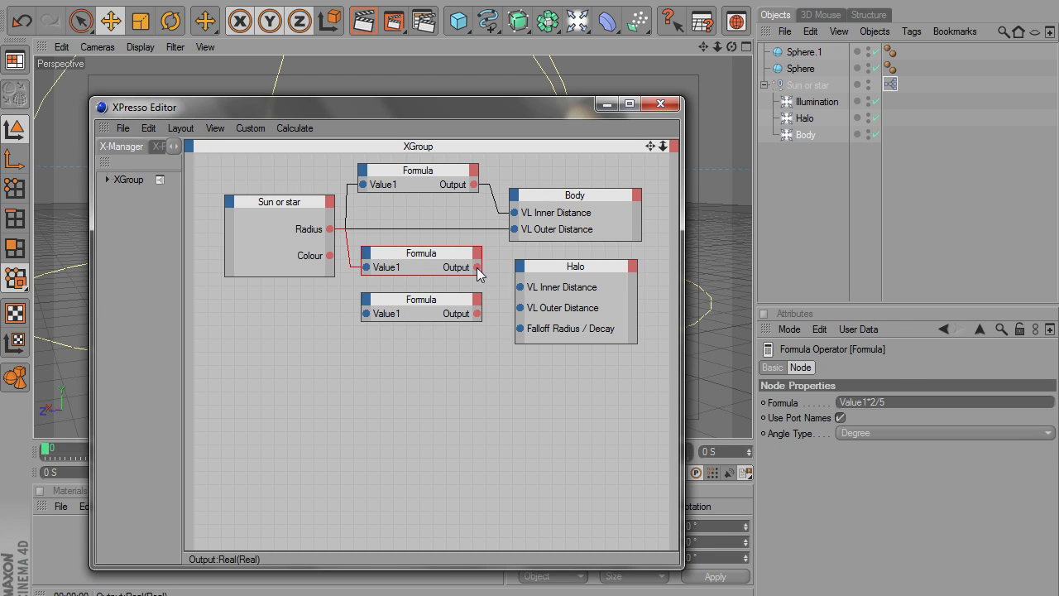
left_click_drag(478, 268, 520, 288)
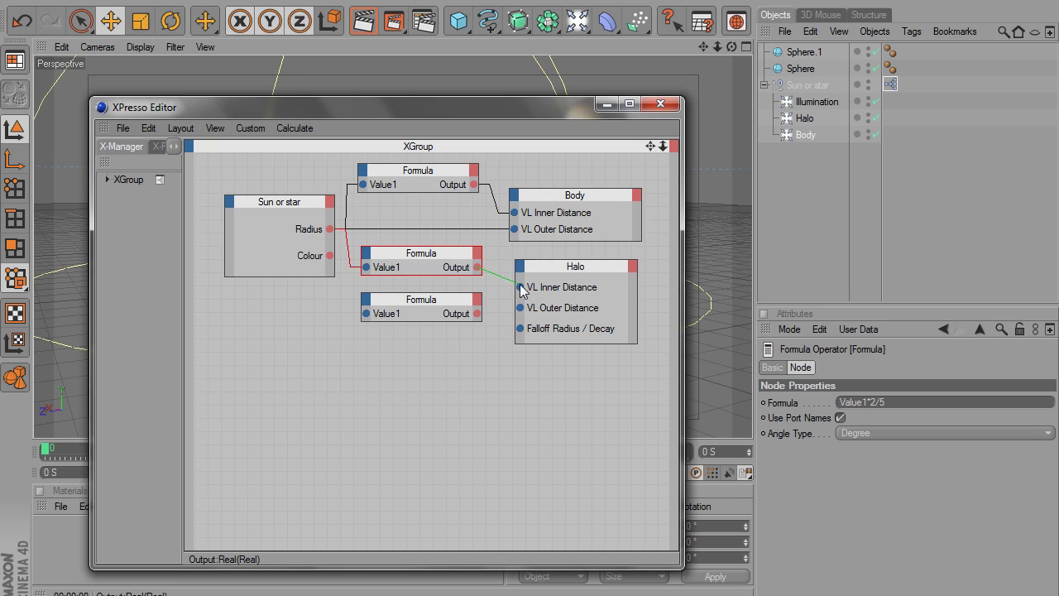
Set the lower Formula copy to Value1*2, wire Radius through it to Halo's VL Outer Distance and Falloff Radius / Decay, and tidy the node layout.
left_click(414, 306)
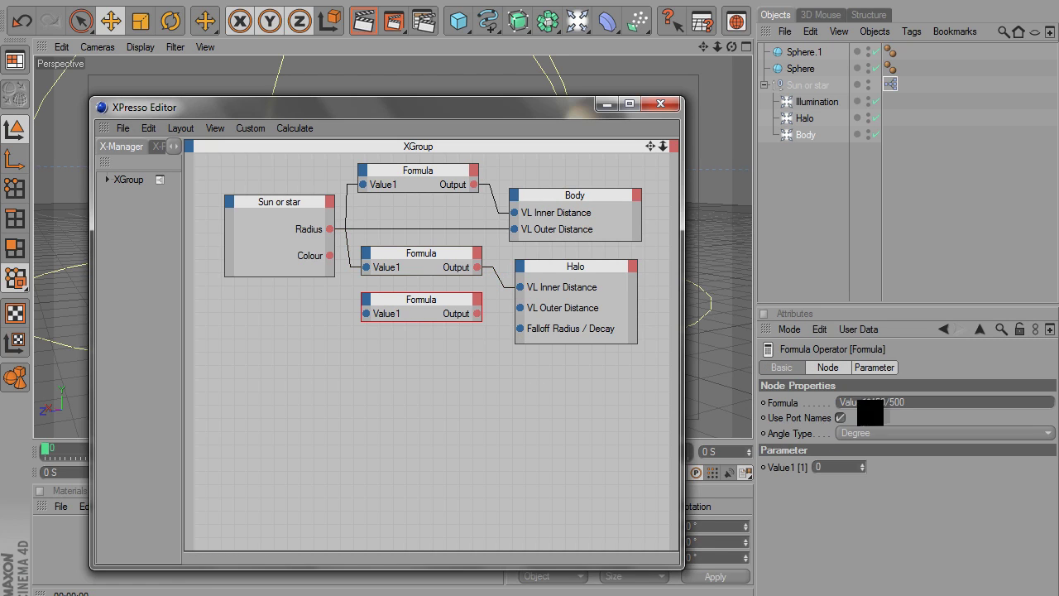
left_click_drag(869, 402, 940, 415)
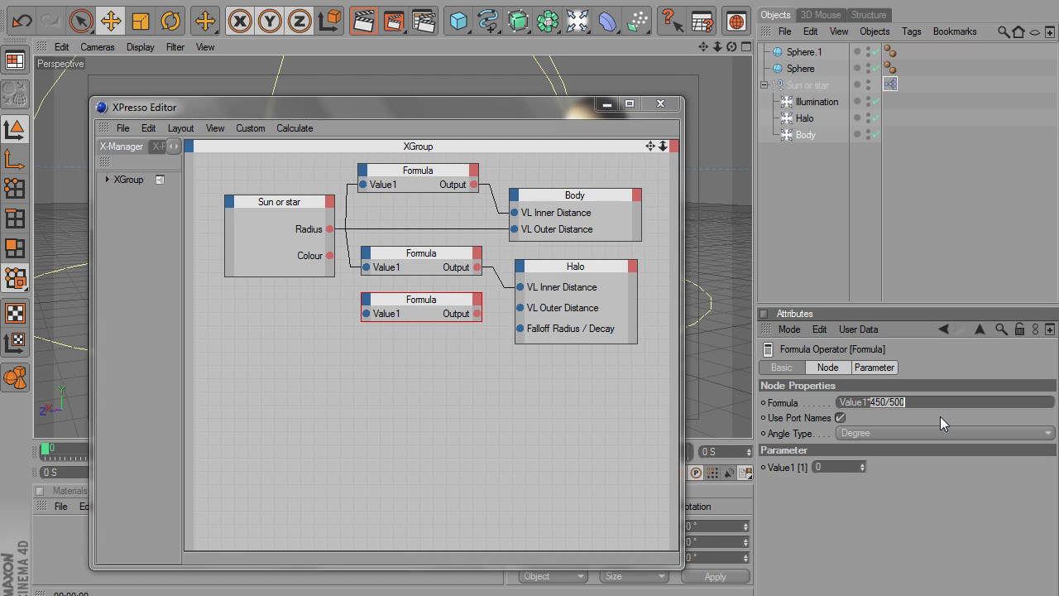
type("2")
left_click_drag(329, 229, 366, 314)
left_click_drag(477, 315, 519, 328)
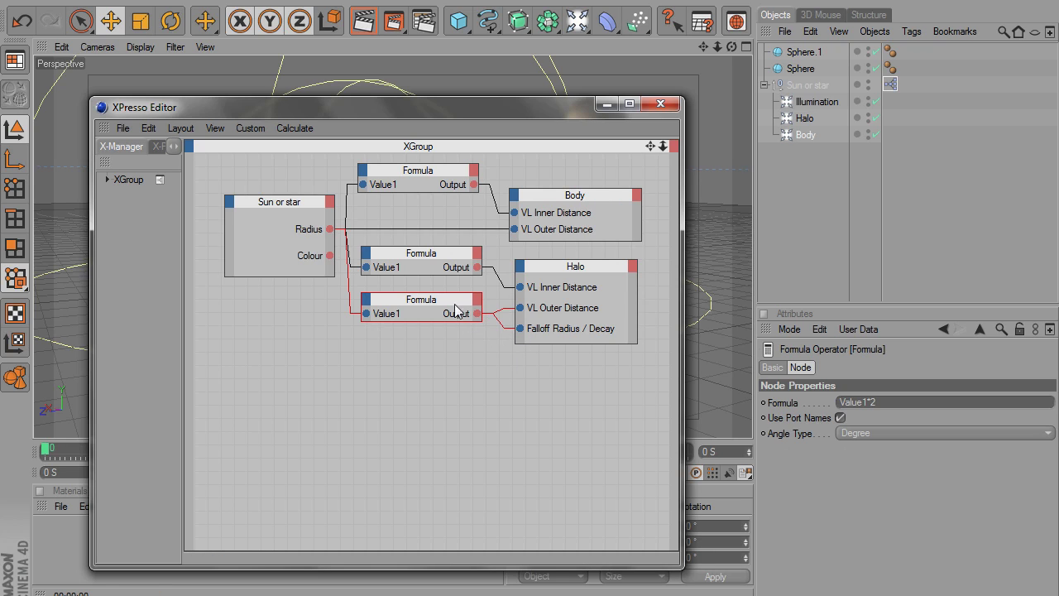
left_click_drag(443, 304, 441, 290)
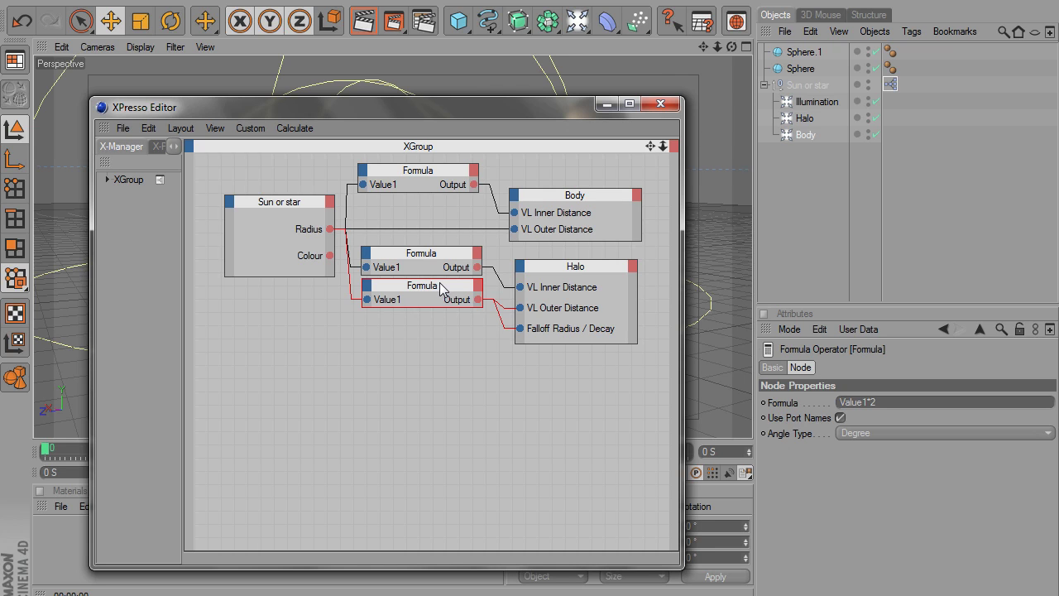
left_click_drag(276, 209, 252, 209)
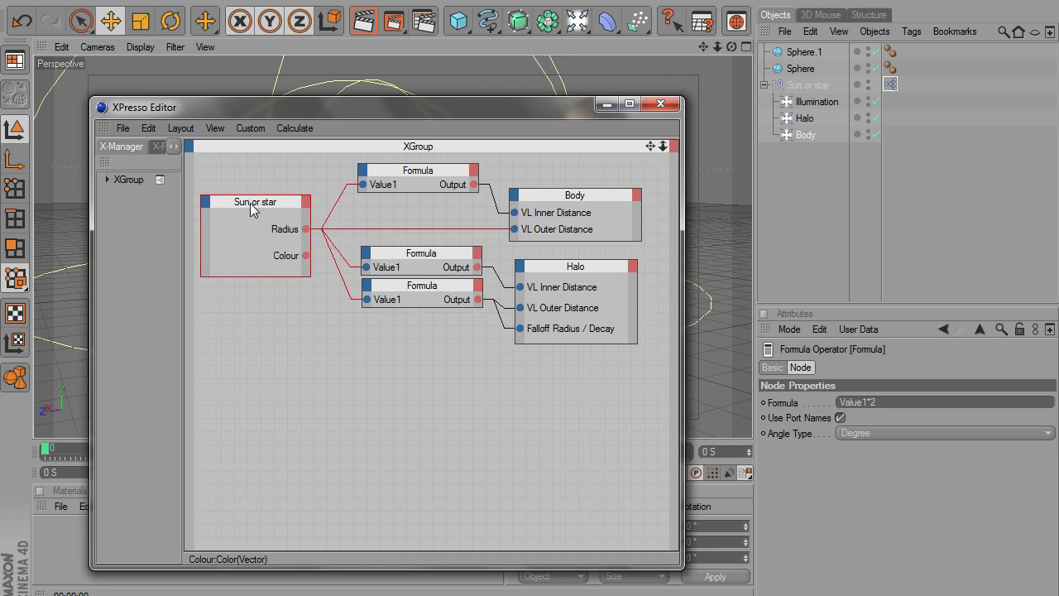
Add a general Color input to both the Body and Halo nodes.
left_click(513, 196)
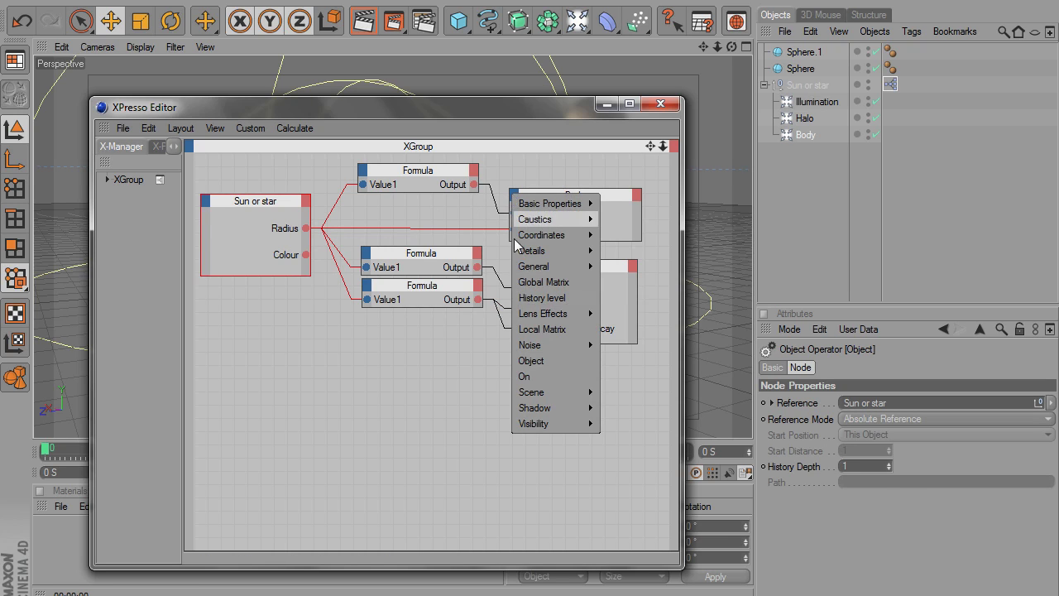
mouse_move(550, 275)
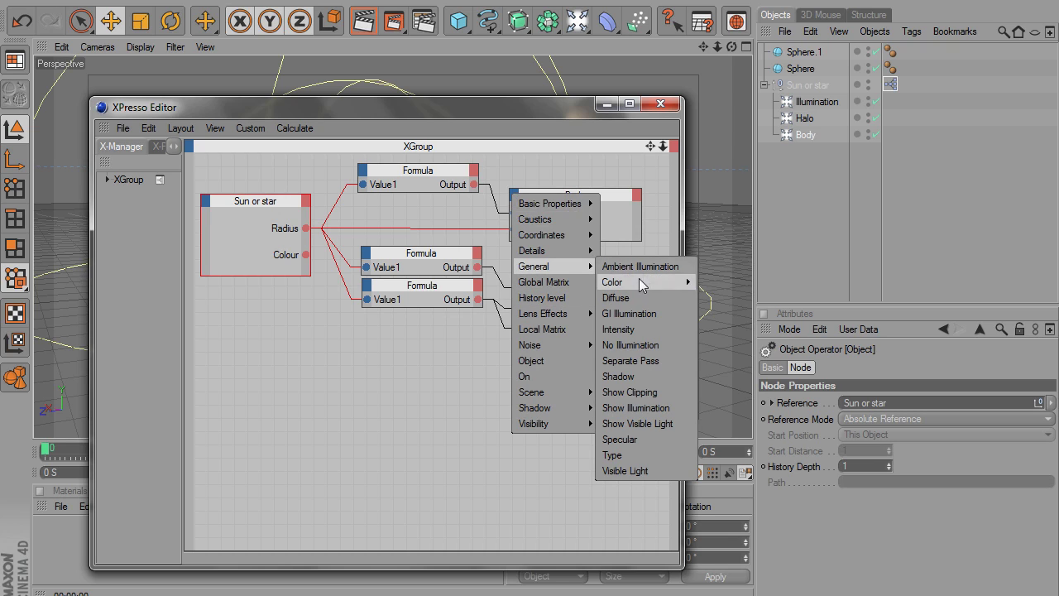
mouse_move(643, 282)
left_click(722, 279)
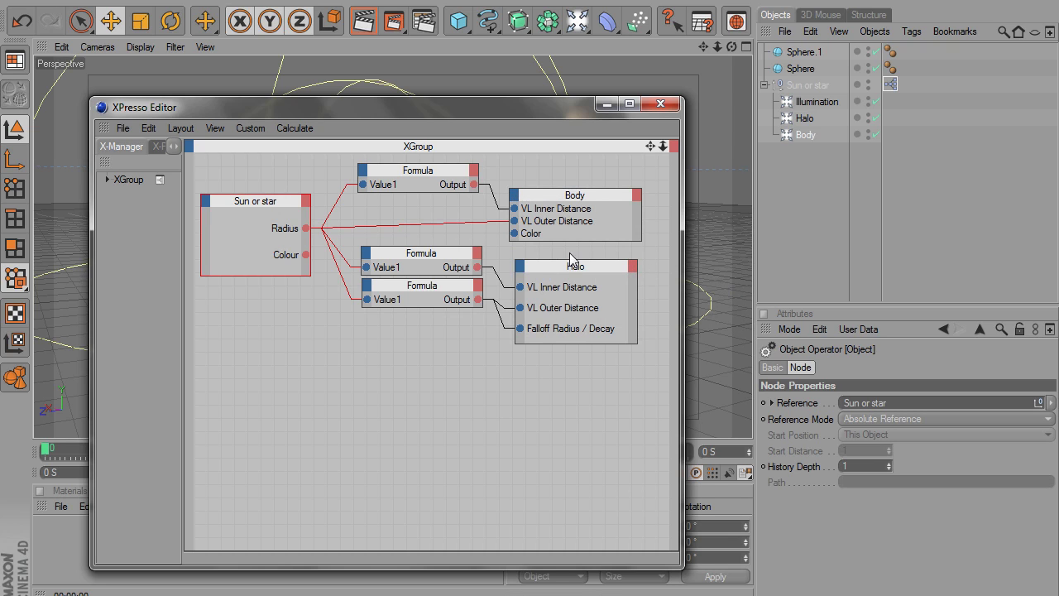
left_click(519, 265)
mouse_move(544, 337)
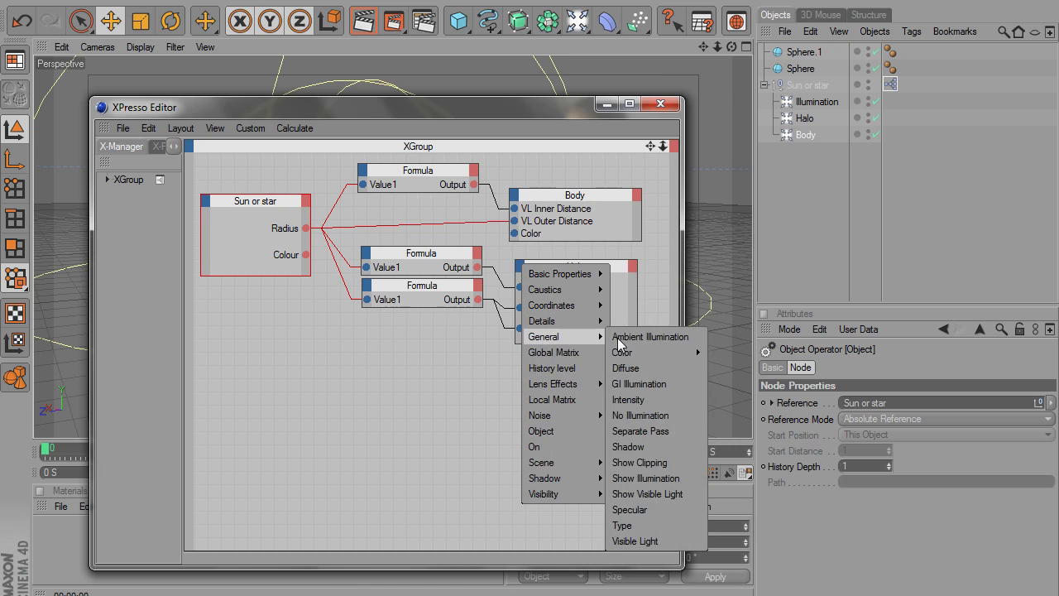
mouse_move(629, 356)
left_click(712, 357)
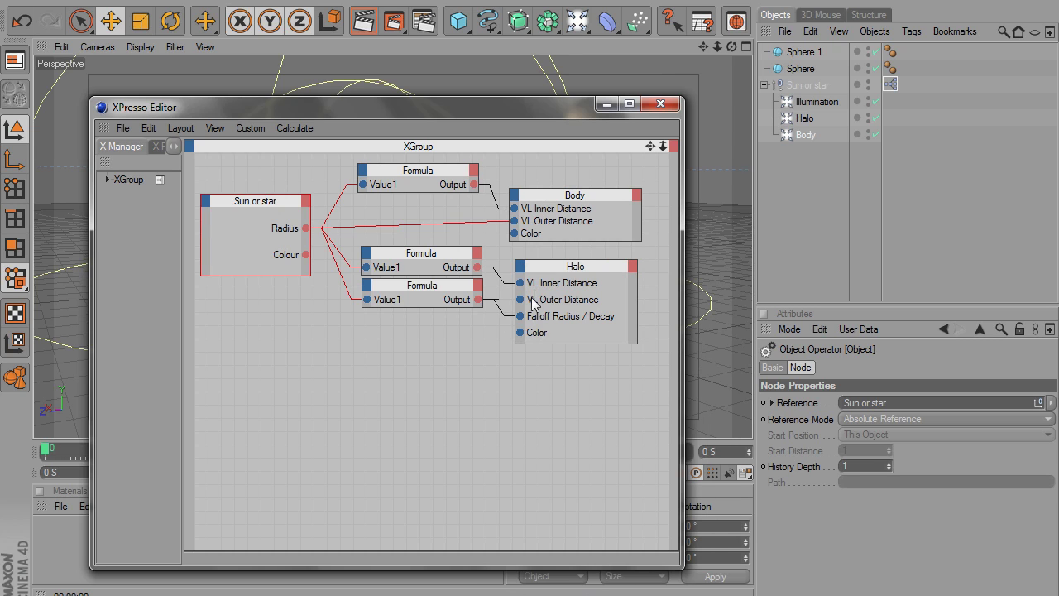
Connect the Sun or star node's Colour output to the Color inputs of Halo and Body, and return to the null in the scene.
left_click_drag(520, 332, 308, 256)
left_click_drag(515, 238, 308, 255)
left_click(667, 110)
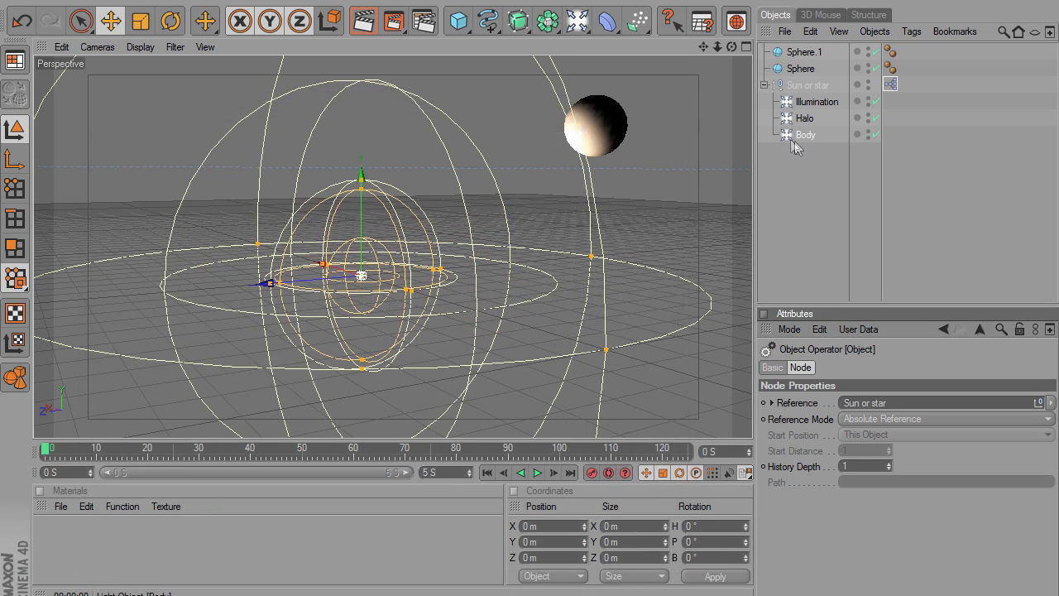
left_click(819, 83)
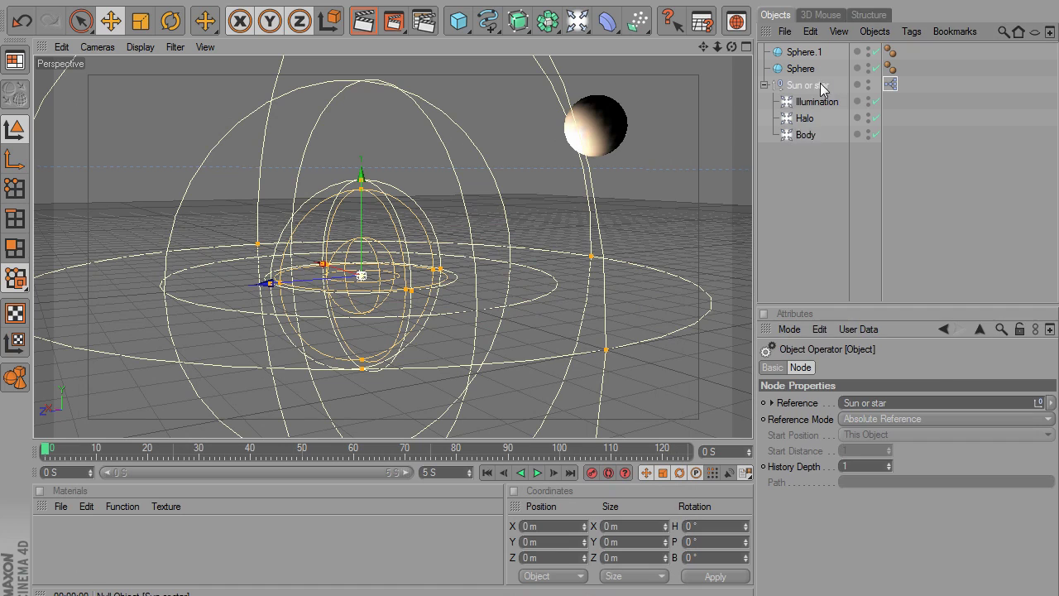
Render the active view, set the Sun or star null's Colour to blue with hue 236°, and render the view again.
left_click(364, 20)
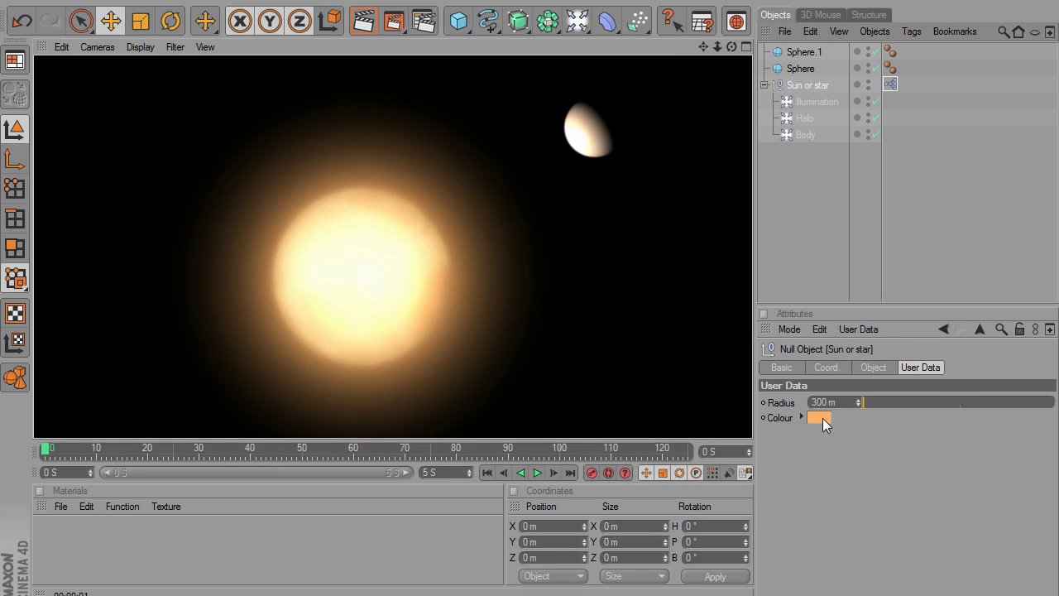
left_click(822, 420)
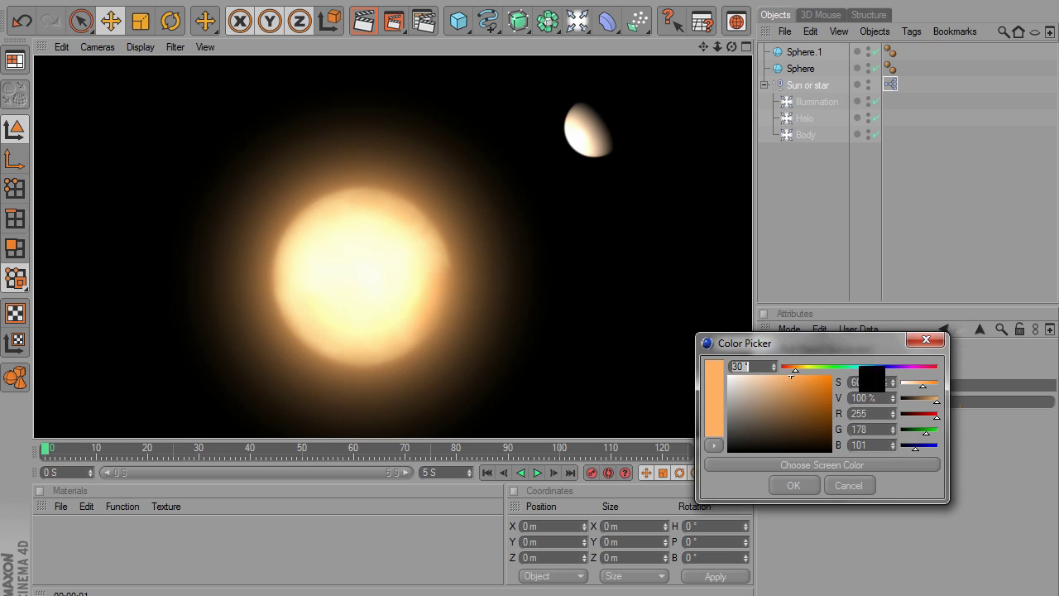
left_click(885, 369)
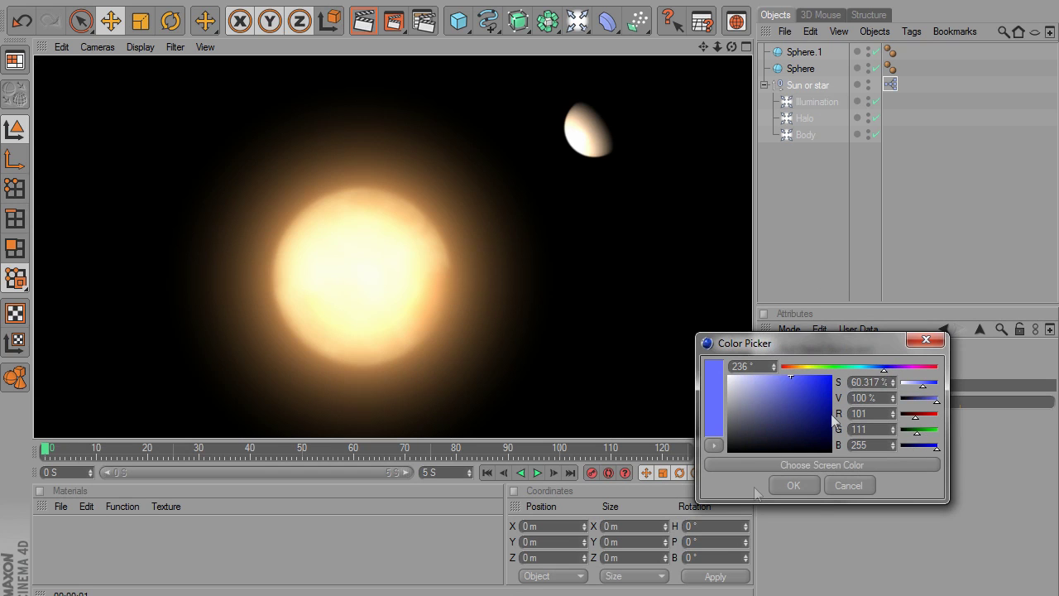
left_click(792, 486)
left_click(364, 21)
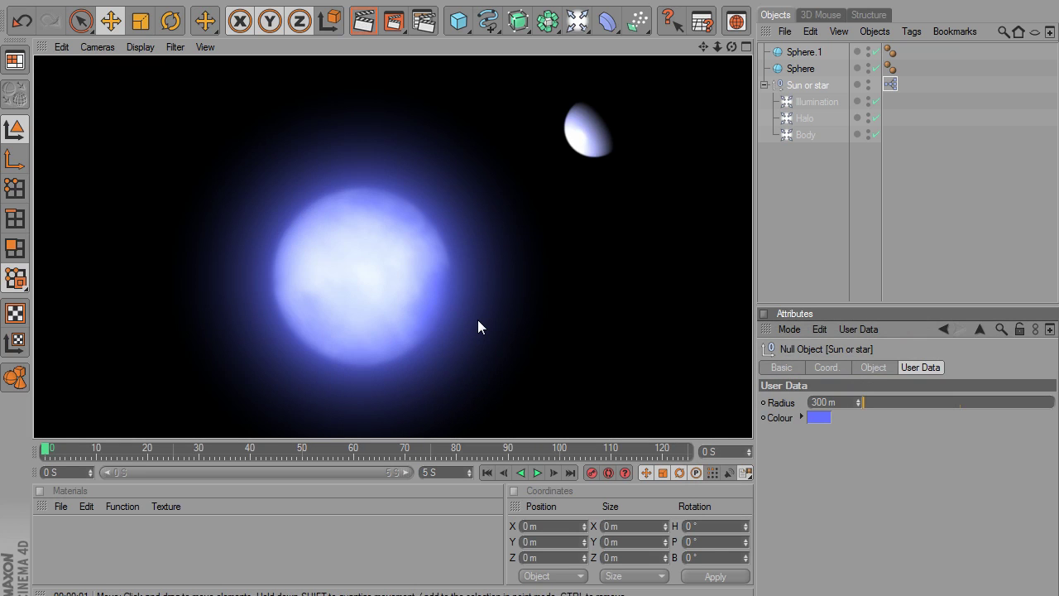
Examine the general colour and visibility distance settings of the Body and Halo lights.
left_click(819, 168)
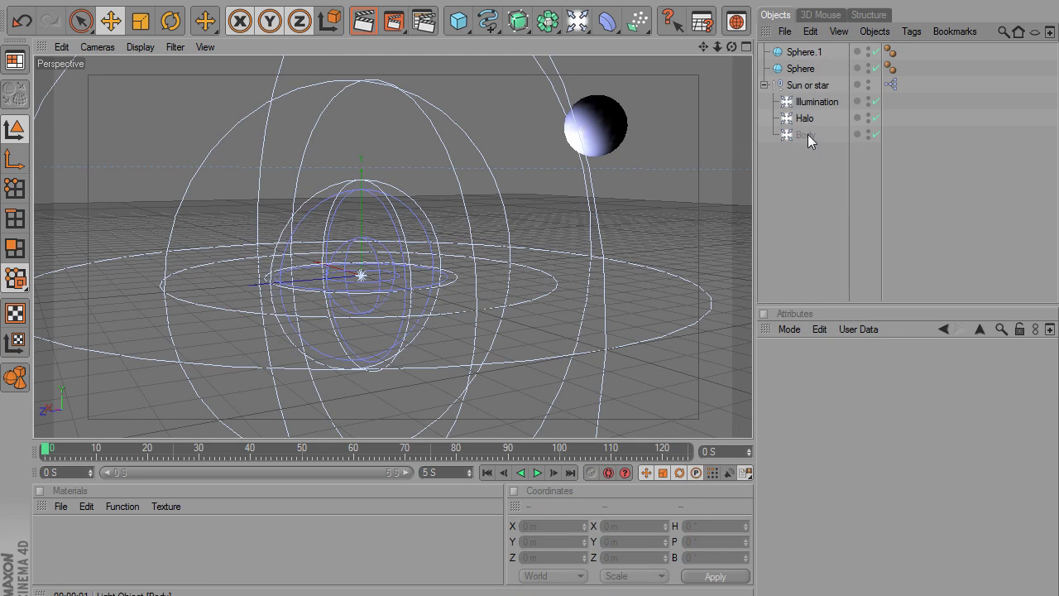
left_click(807, 134)
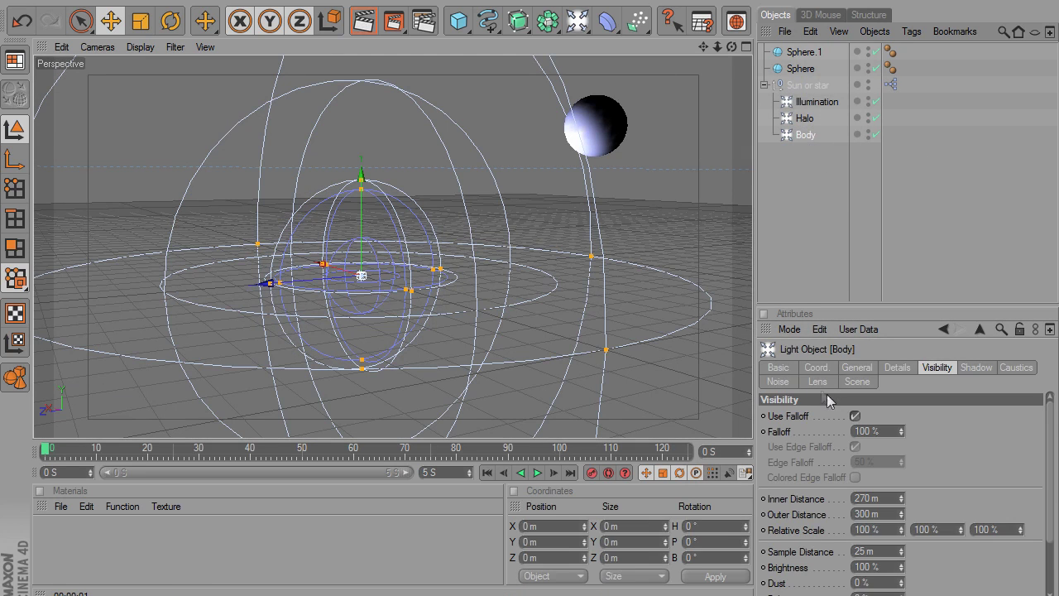
left_click(857, 367)
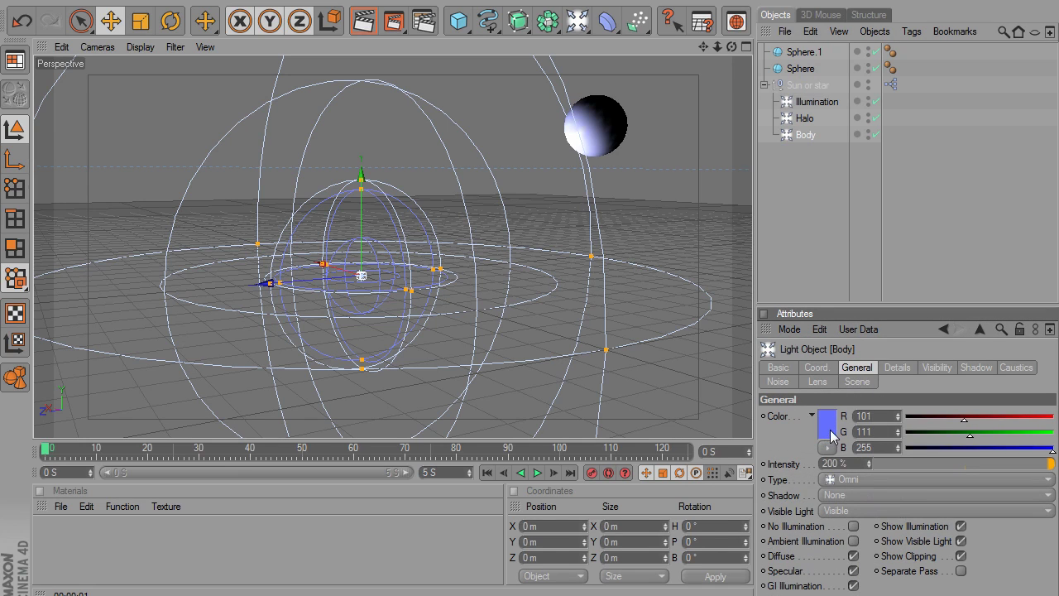
left_click(933, 369)
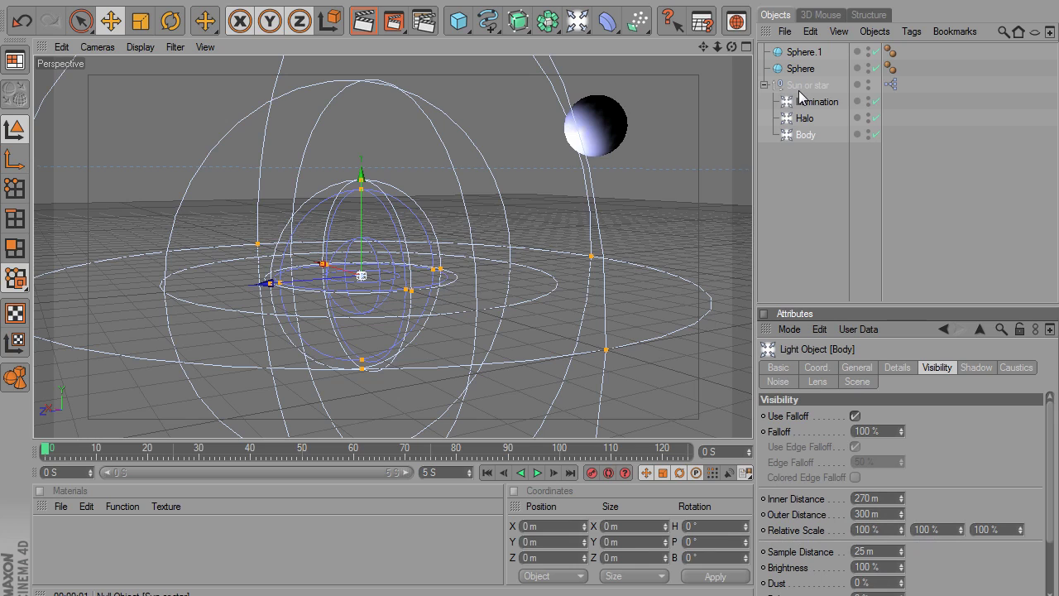
left_click(804, 118)
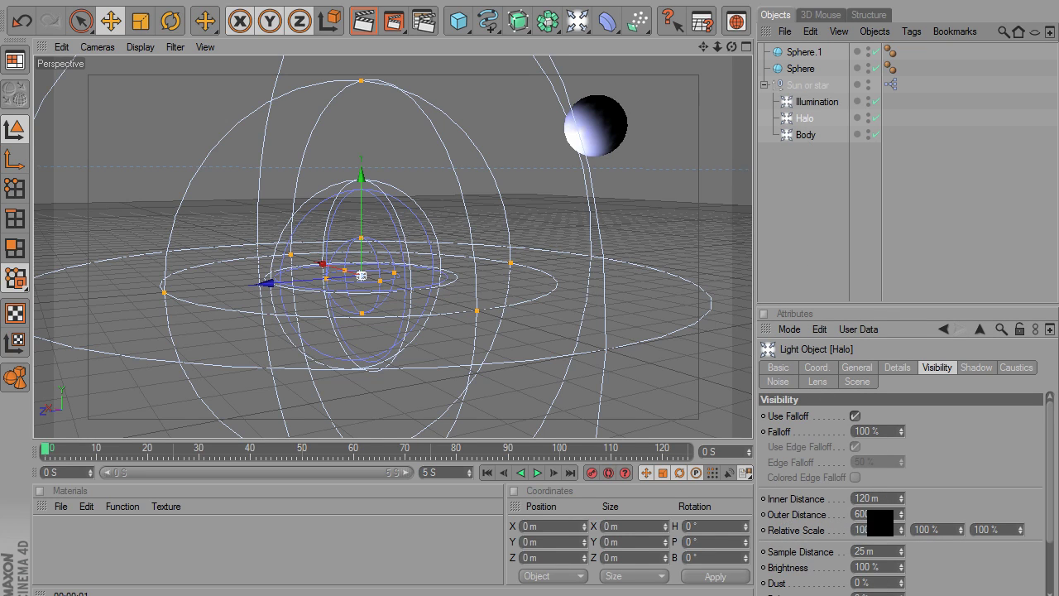
left_click(859, 367)
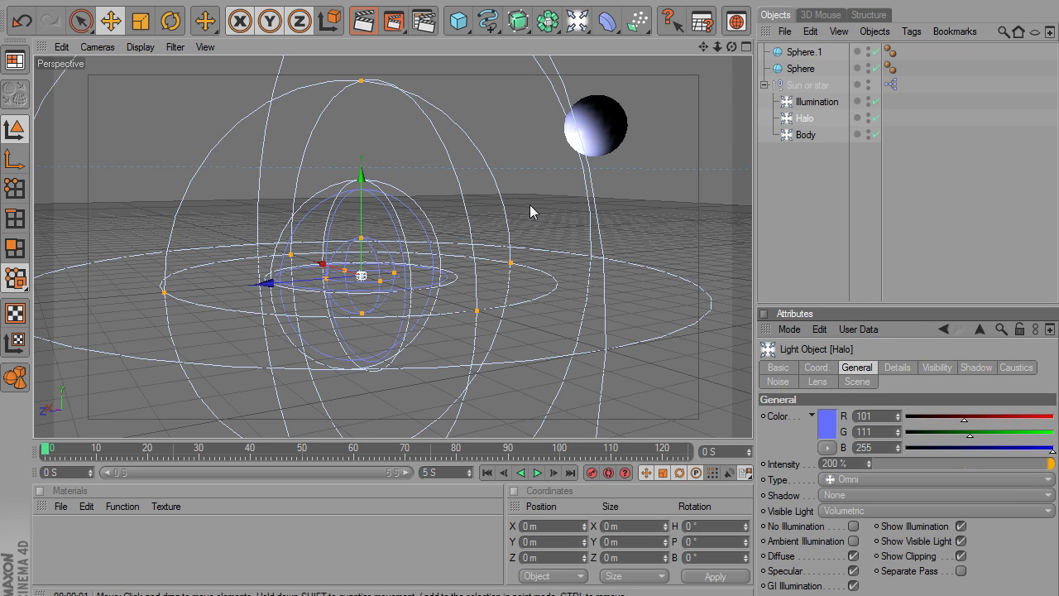
Raise the Sun or star null's Radius user data to about 2932 m.
scroll(509, 240, "down", 3)
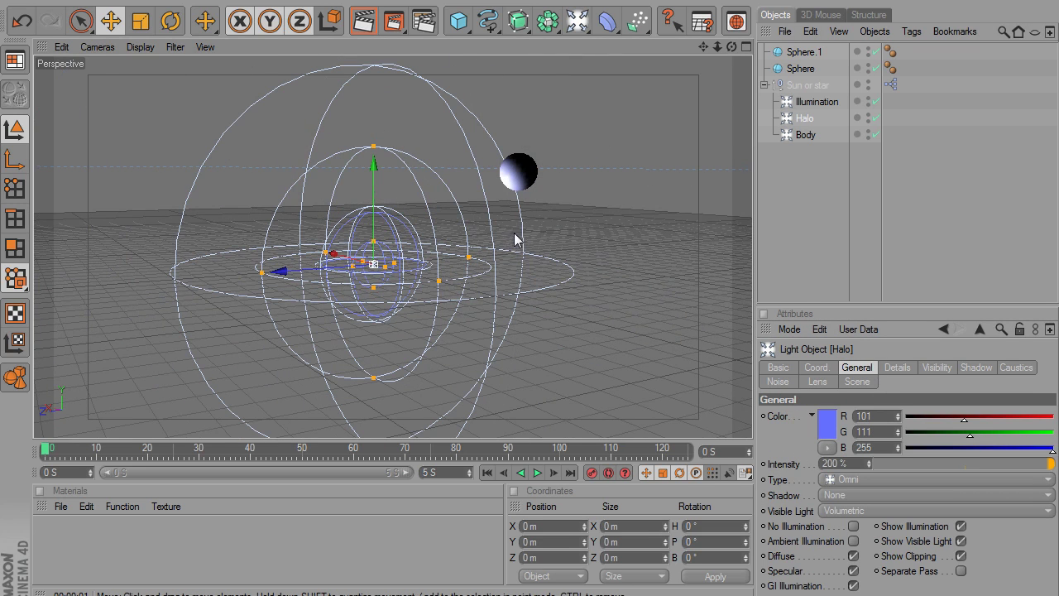
left_click(808, 86)
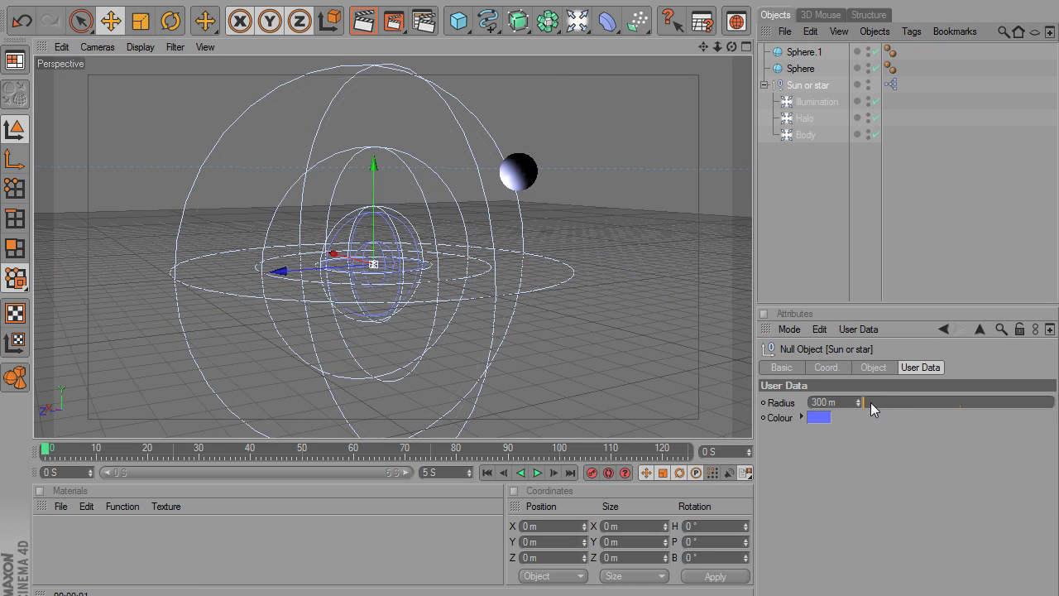
left_click_drag(870, 402, 972, 399)
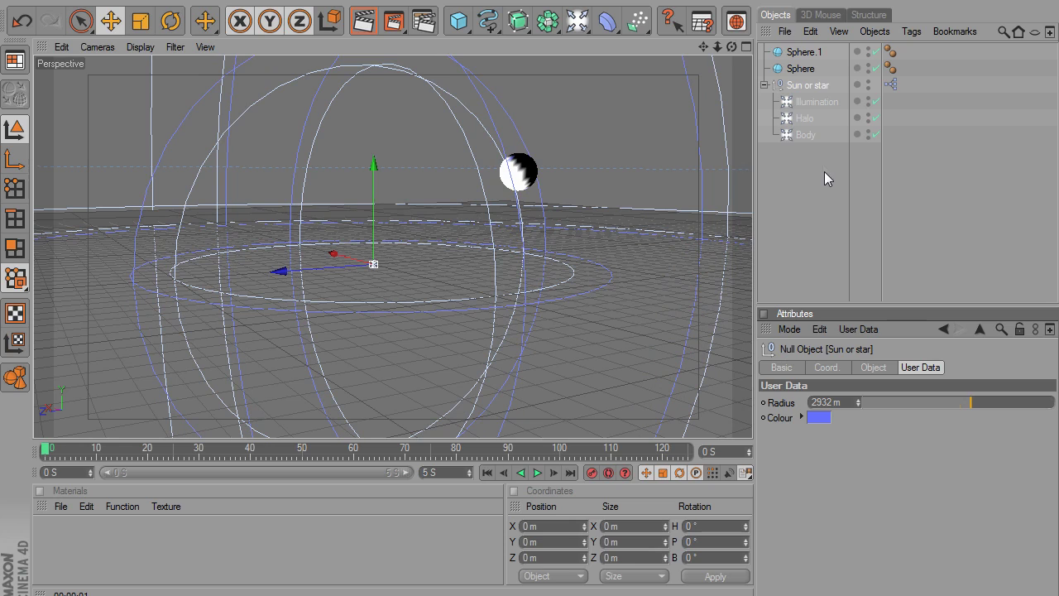
Set the Sun or star null's Colour to red with hue 0° and render the active view.
left_click(818, 417)
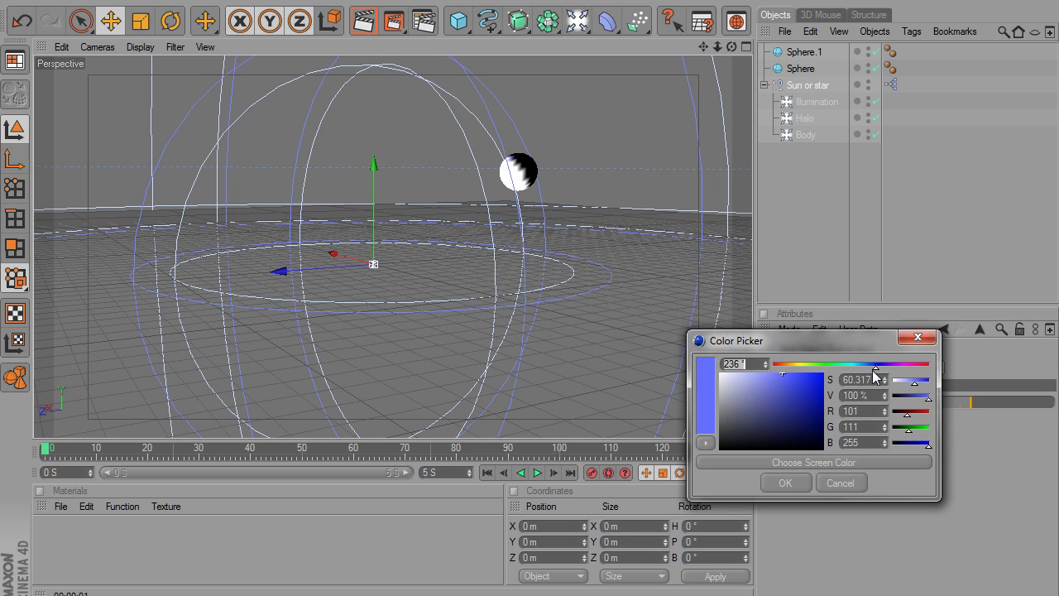
left_click_drag(876, 366, 760, 377)
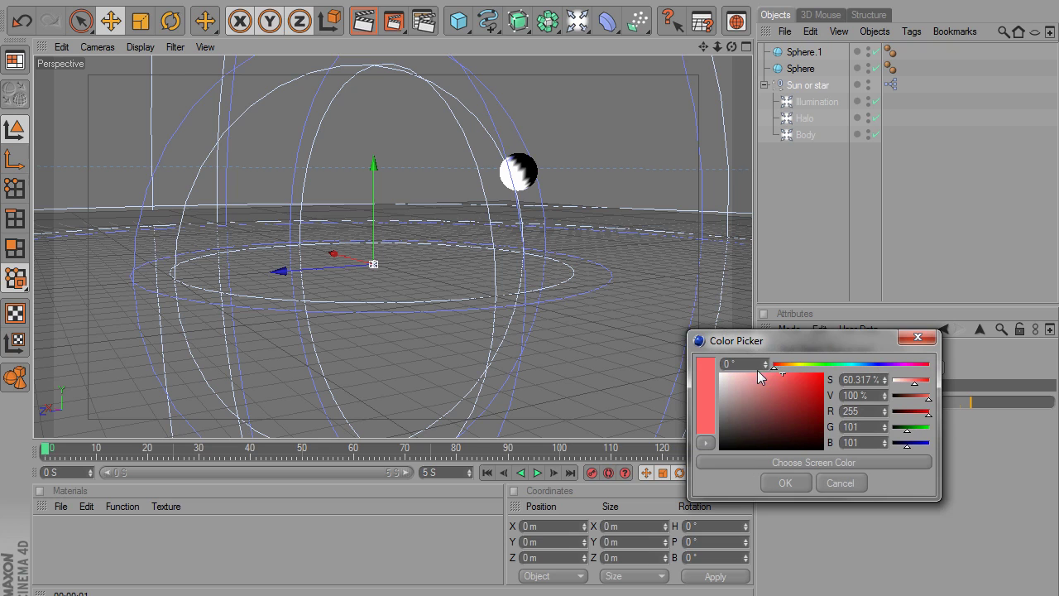
left_click(786, 483)
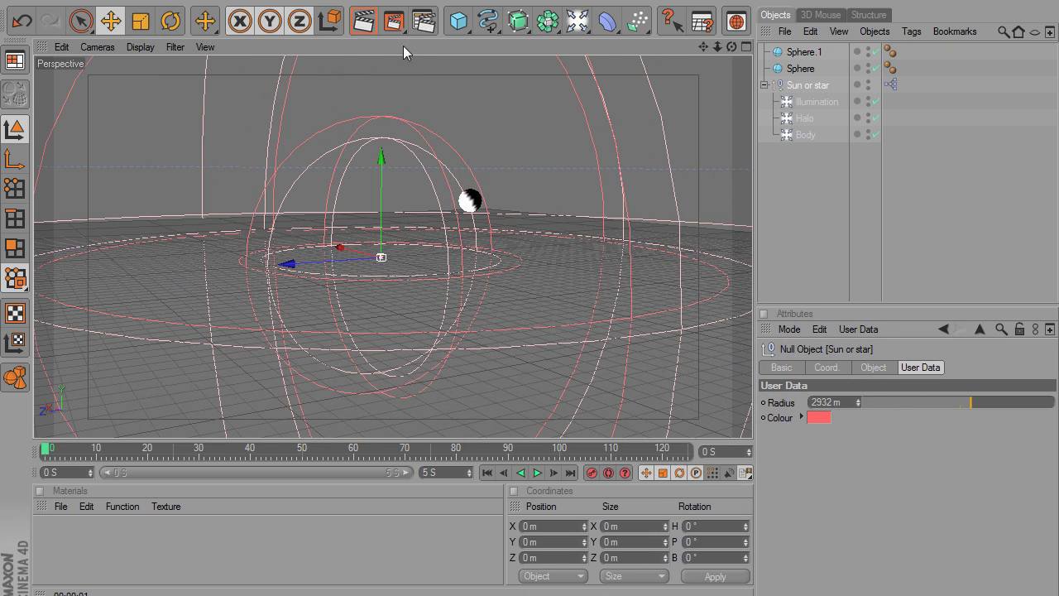
left_click(364, 20)
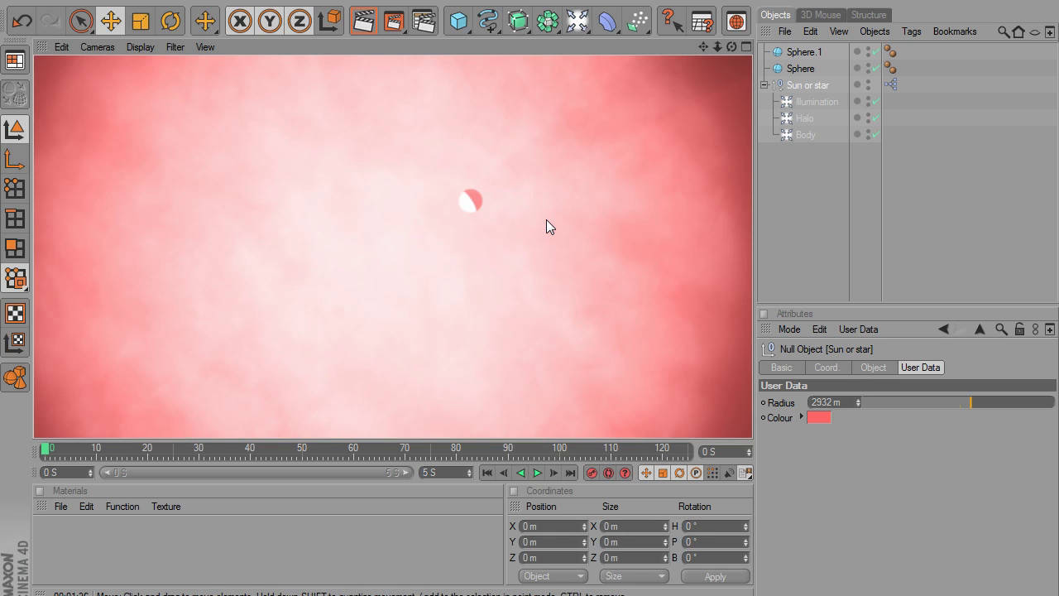
Set the Sun or star null's Radius user data to 1000 m.
left_click(827, 402)
type("10")
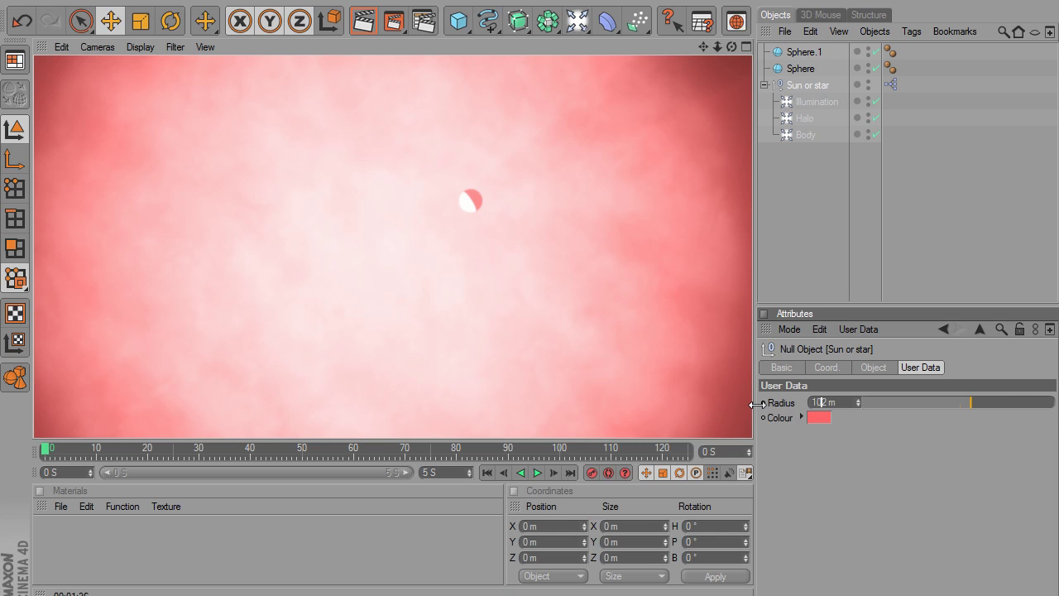
type("00")
key("Return")
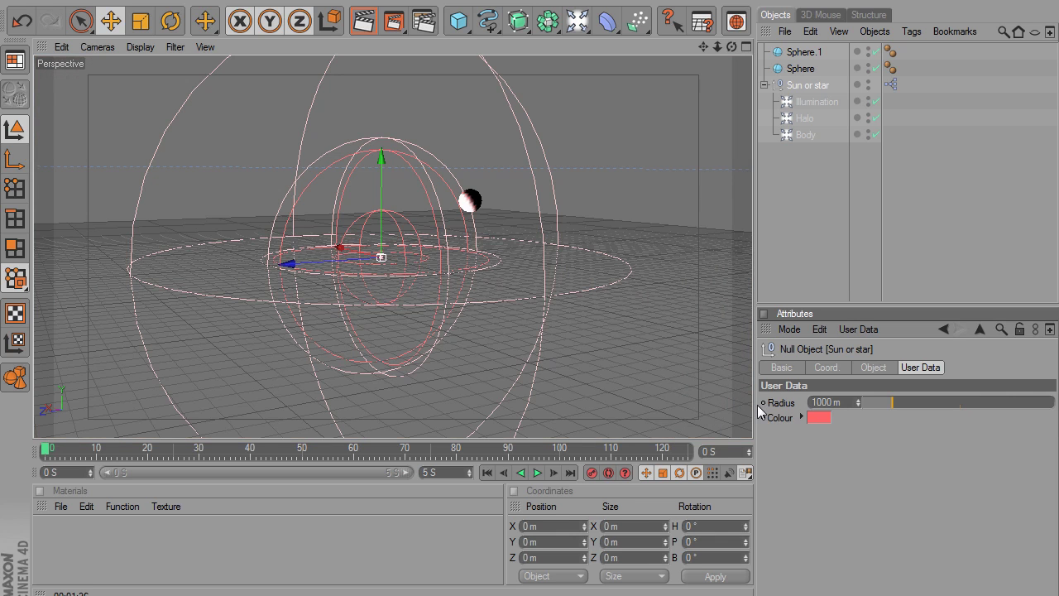
Set the Sun or star null's Colour to green with hue 132° and render the active view.
left_click(817, 419)
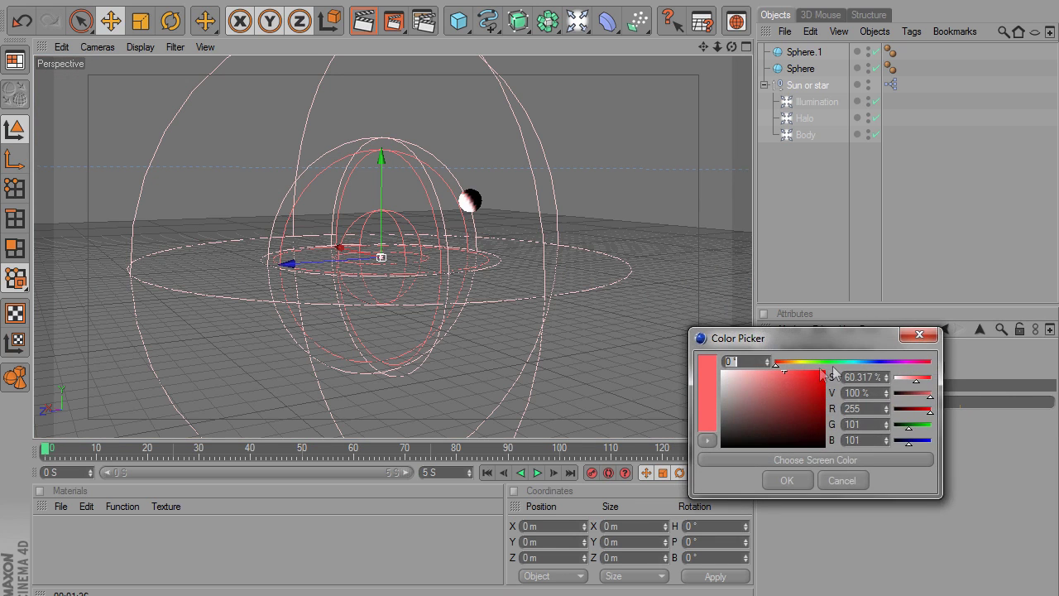
left_click(833, 362)
left_click(785, 478)
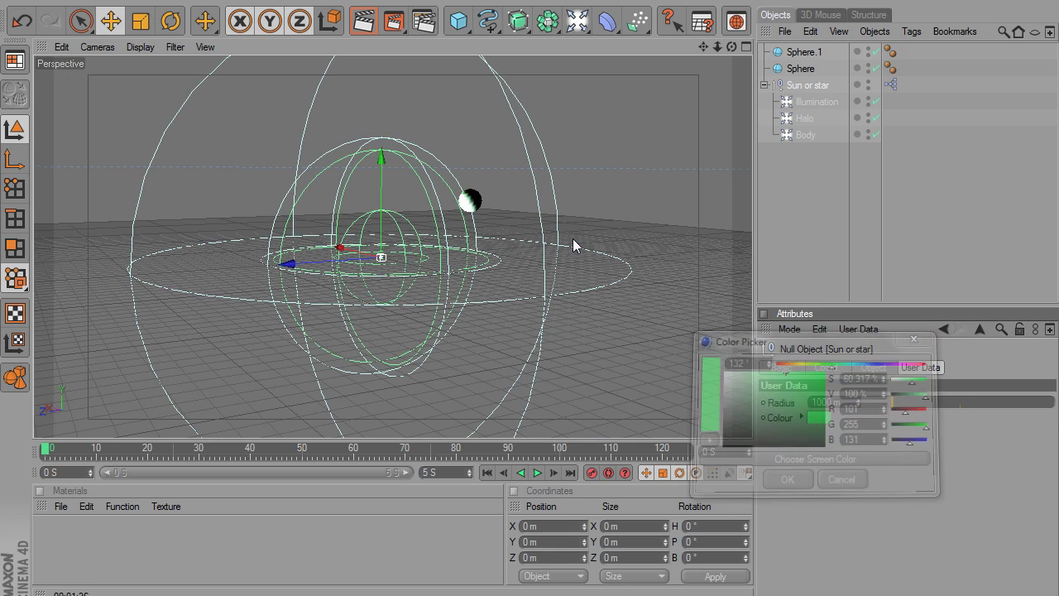
left_click(364, 22)
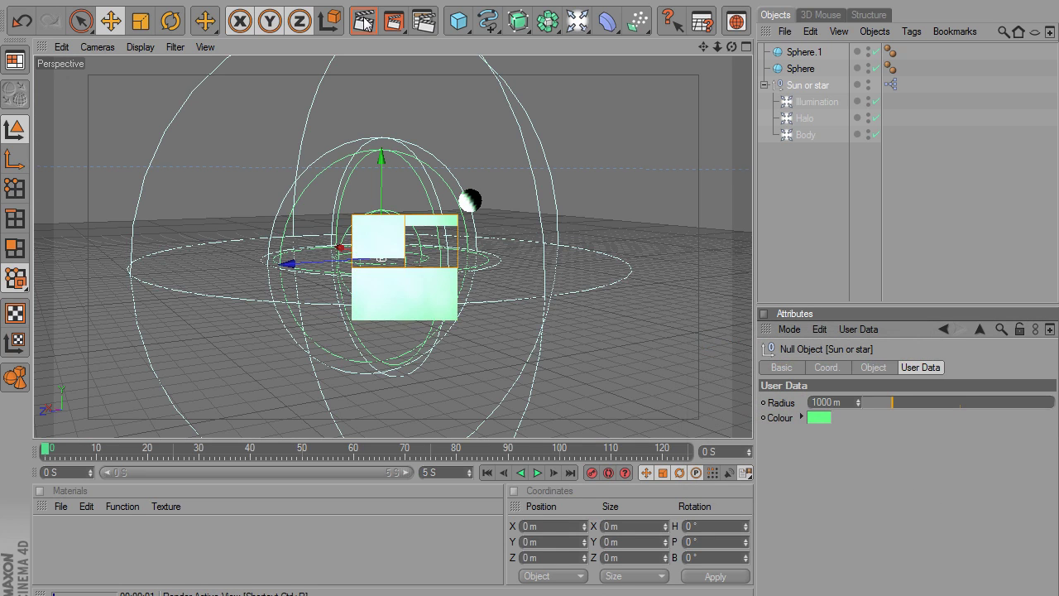